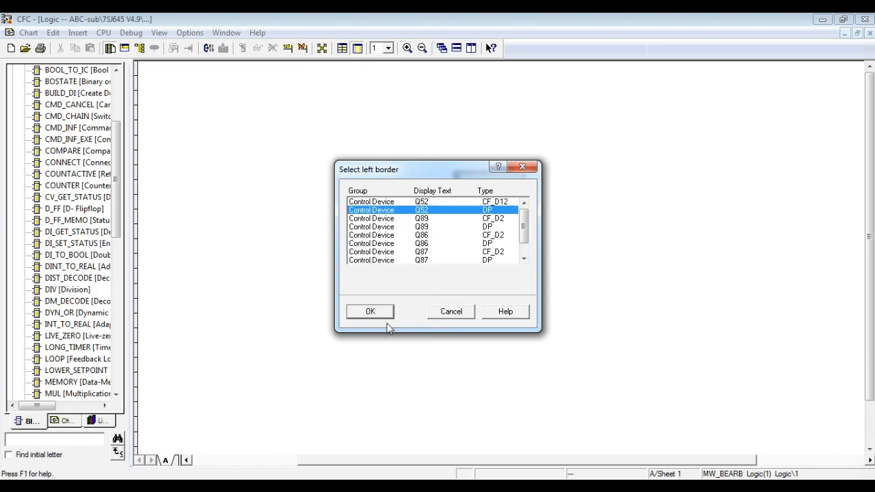
Connect the Val input of the DM_DECODE block to the Control Device Q52 DP signal.
left_click(371, 312)
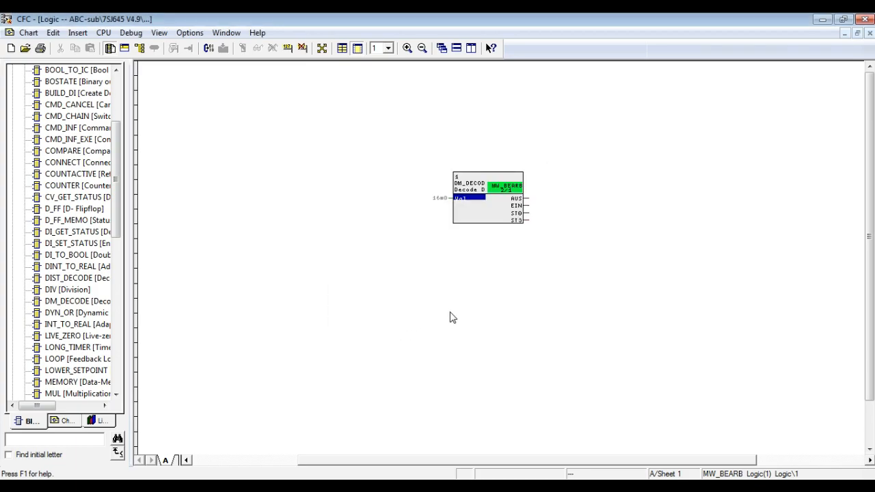
left_click_drag(387, 459, 428, 428)
right_click(449, 199)
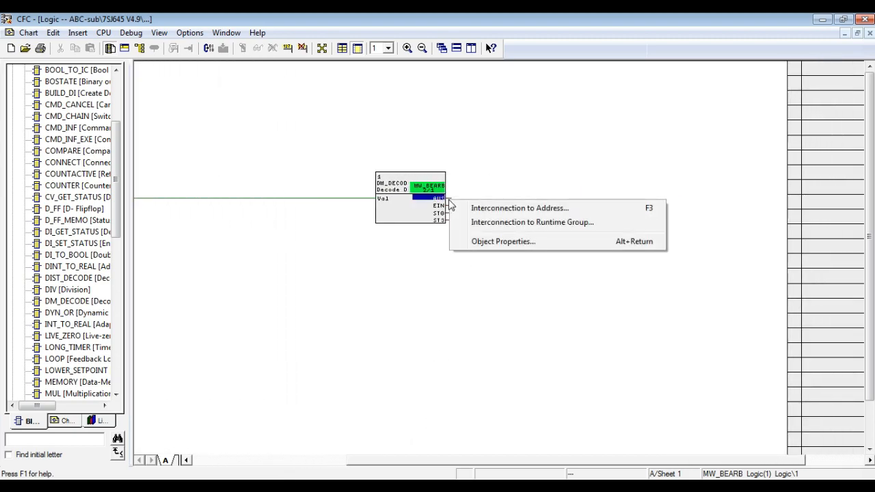
left_click(463, 215)
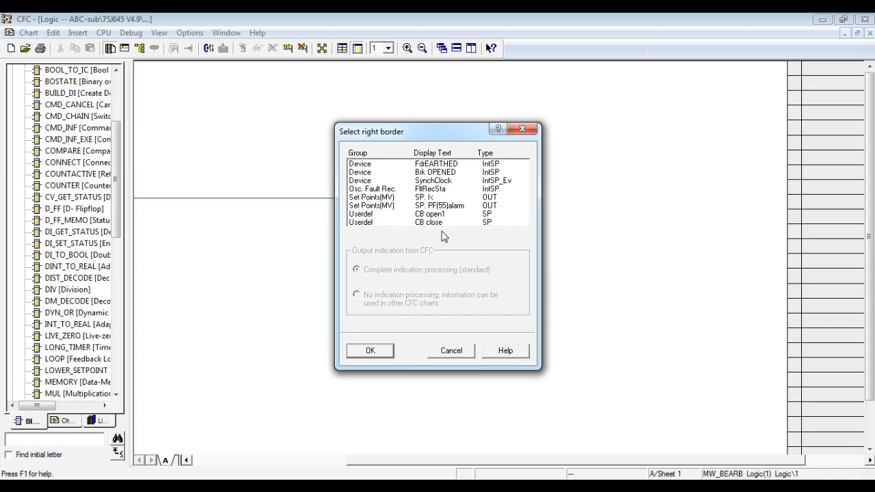
left_click(470, 206)
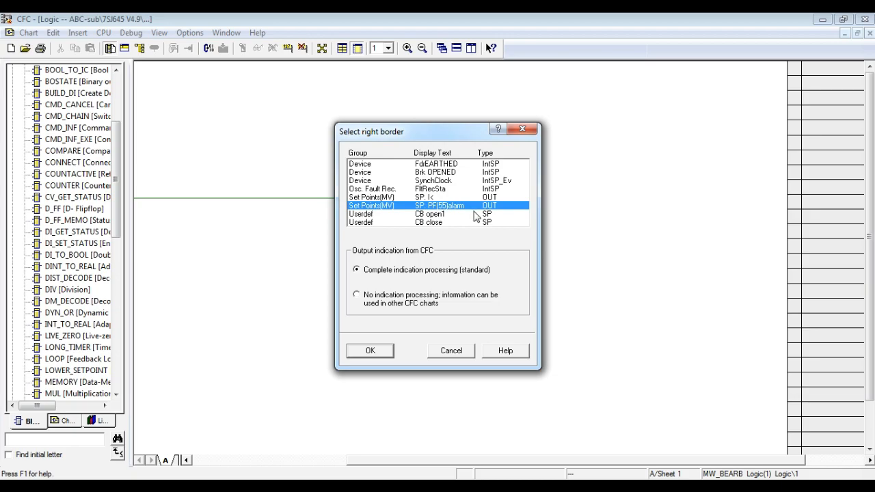
left_click(484, 181)
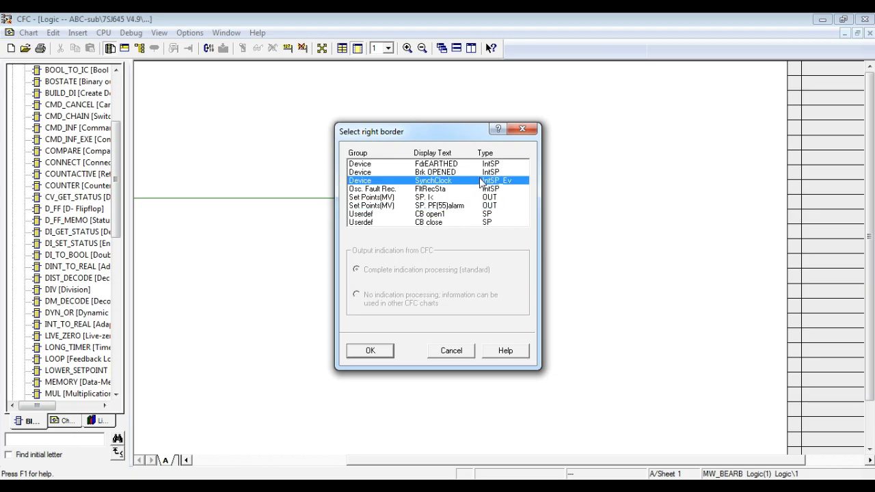
left_click(484, 199)
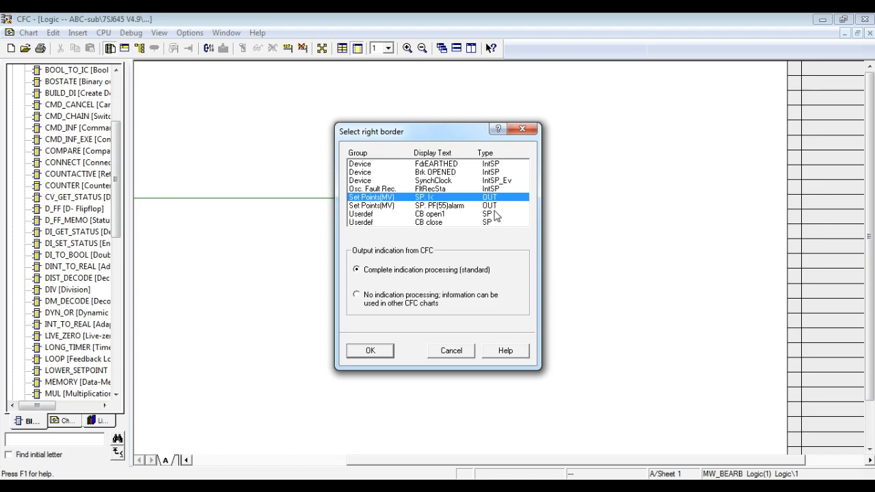
left_click(522, 129)
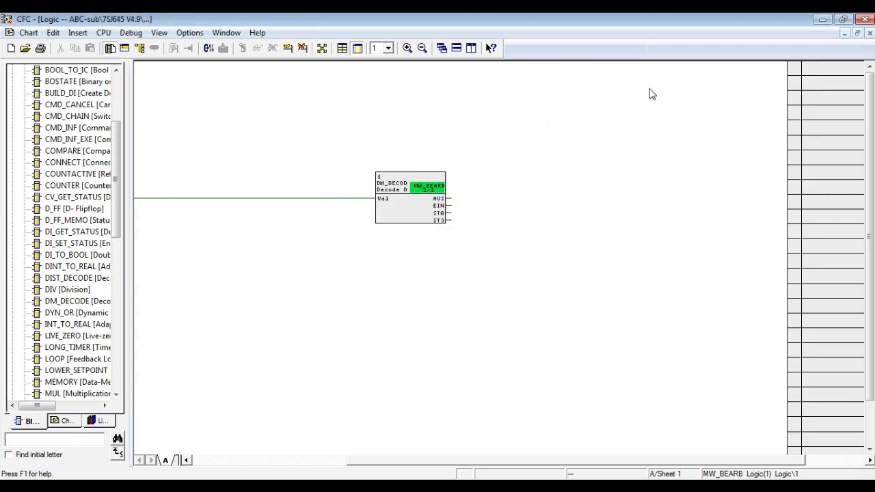
Close the Logic chart and expand the Control Device group in the Masking I/O configuration matrix.
left_click(859, 19)
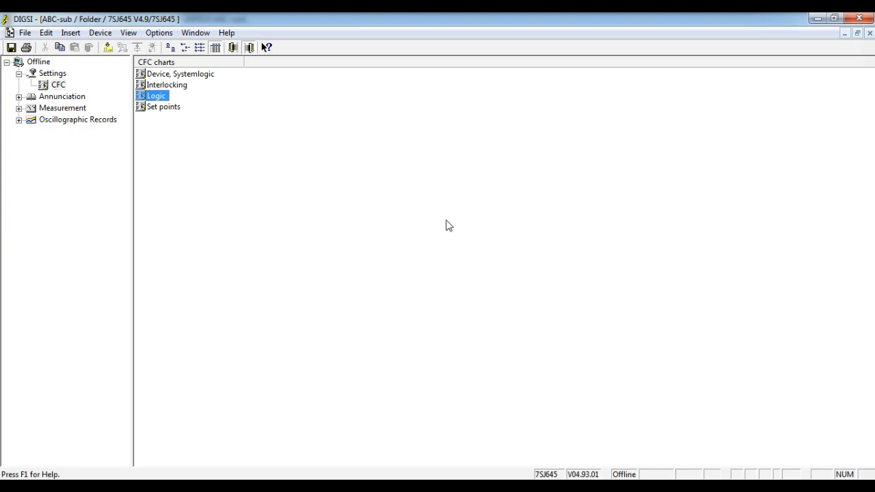
left_click(63, 75)
double_click(211, 86)
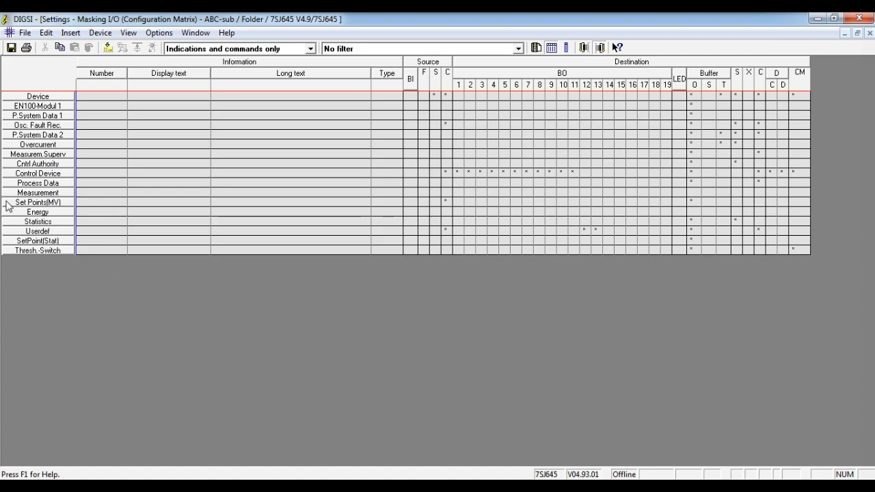
double_click(57, 175)
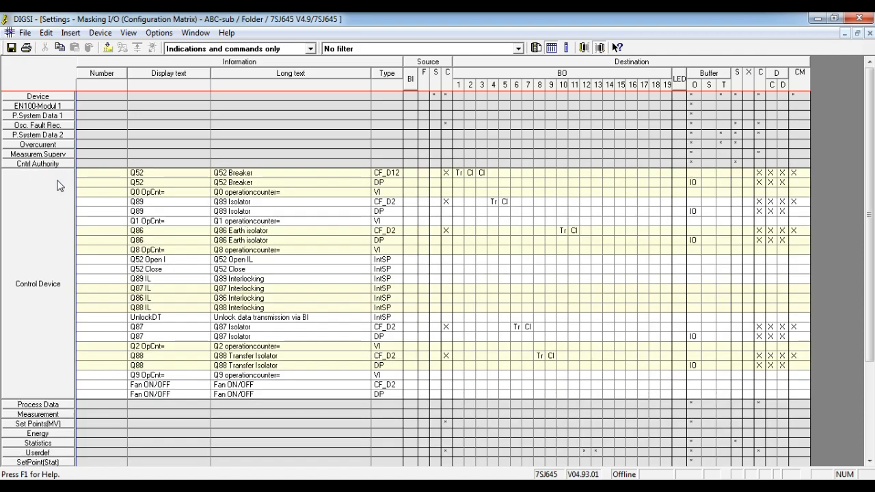
Configure CFC as the source for the Q52 Open IL, Q52 Close and Q89 Interlocking signals.
right_click(448, 267)
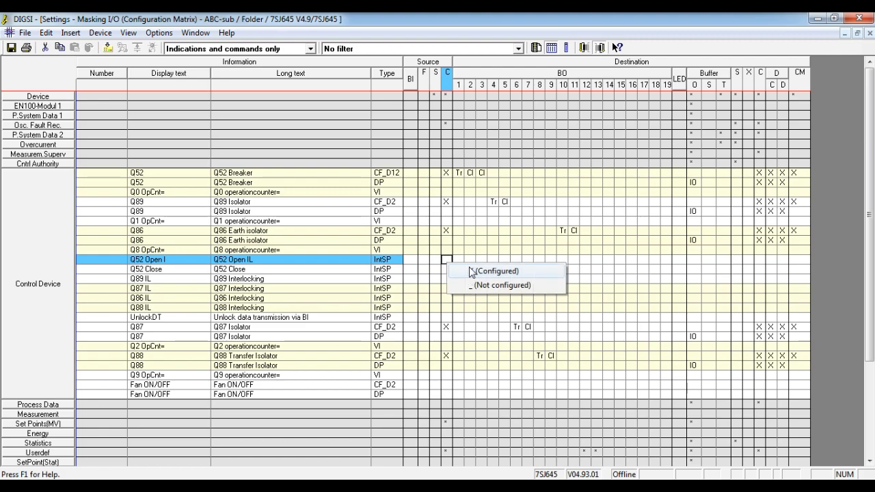
left_click(471, 271)
right_click(448, 270)
left_click(459, 278)
right_click(445, 280)
left_click(462, 287)
Configure CFC as the source for the Q87, Q86 and Q88 Interlocking signals.
right_click(450, 290)
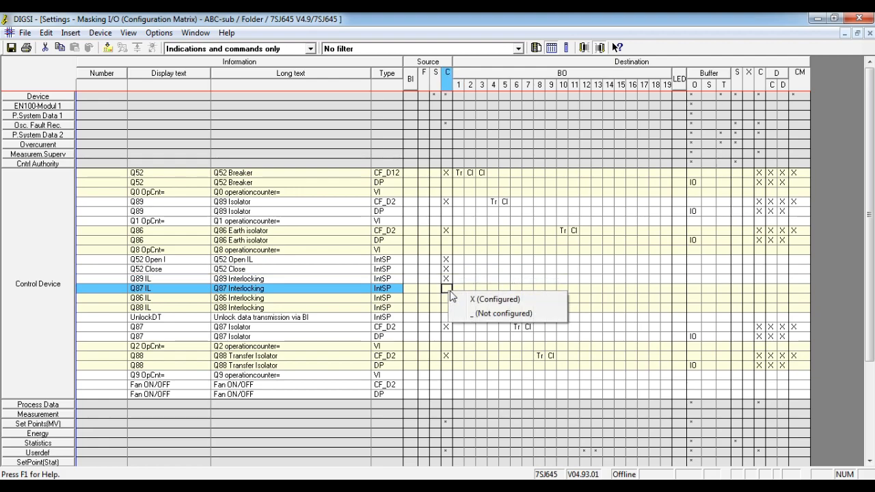
left_click(472, 299)
right_click(448, 300)
left_click(473, 309)
right_click(450, 319)
right_click(447, 302)
right_click(447, 310)
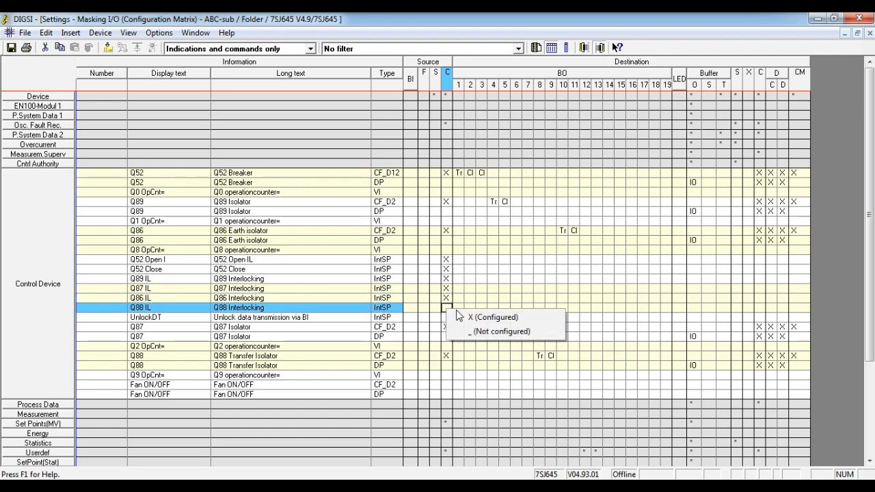
left_click(460, 317)
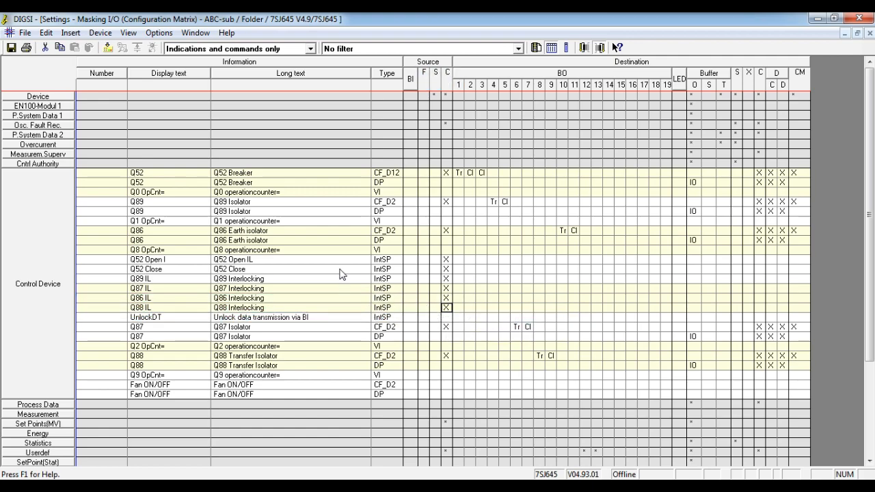
Collapse the Control Device group, save the matrix settings, and close the matrix.
double_click(55, 291)
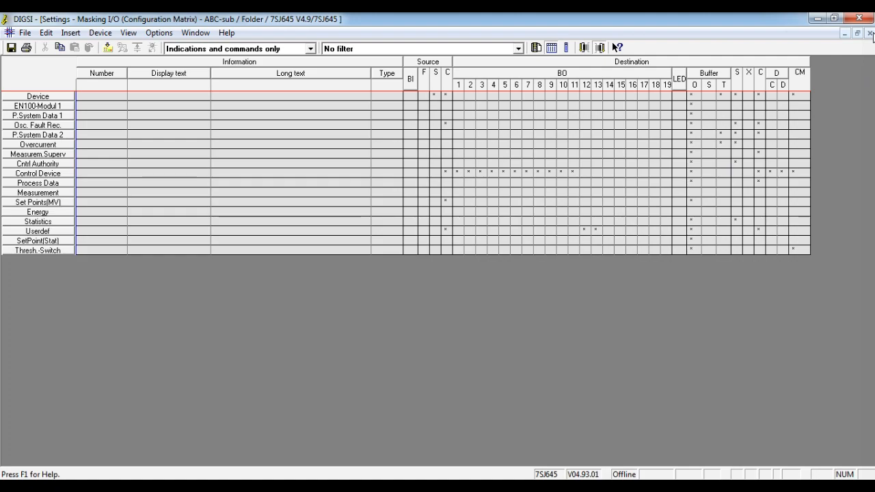
left_click(11, 48)
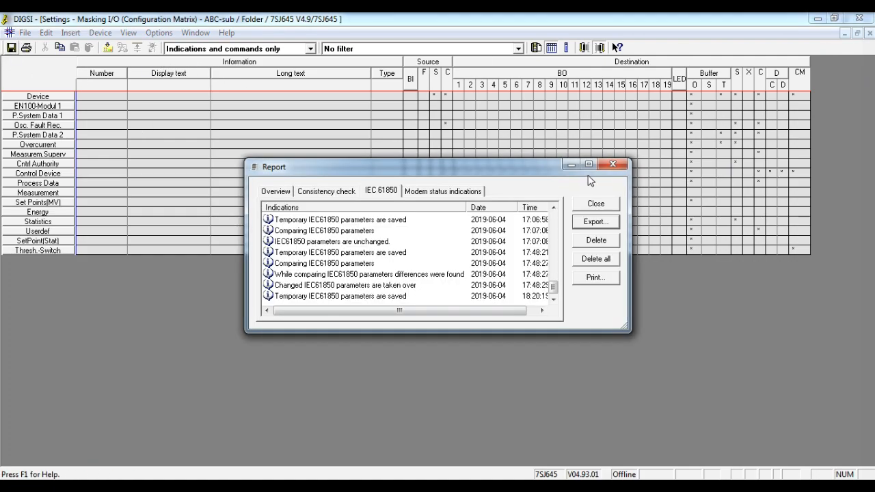
left_click(569, 164)
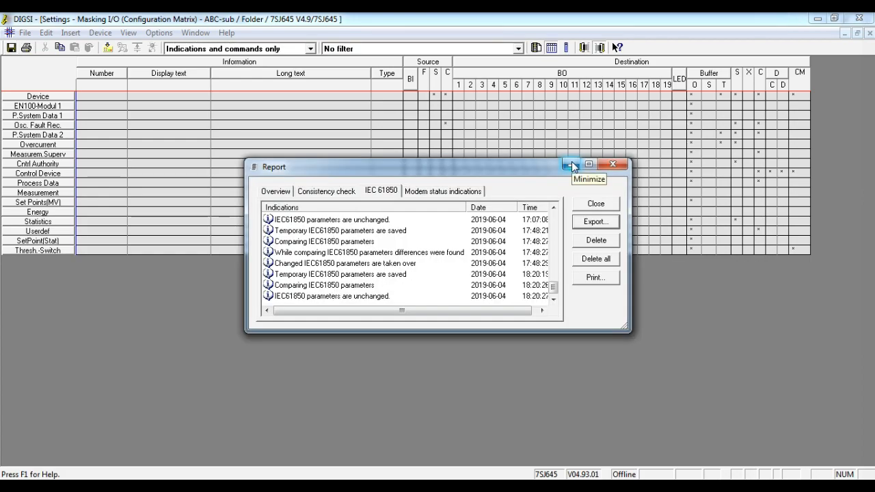
left_click(571, 164)
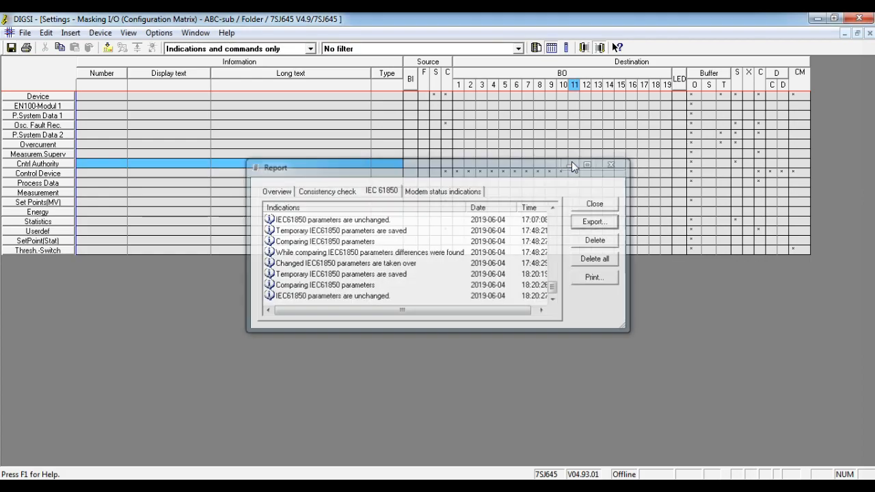
left_click(870, 34)
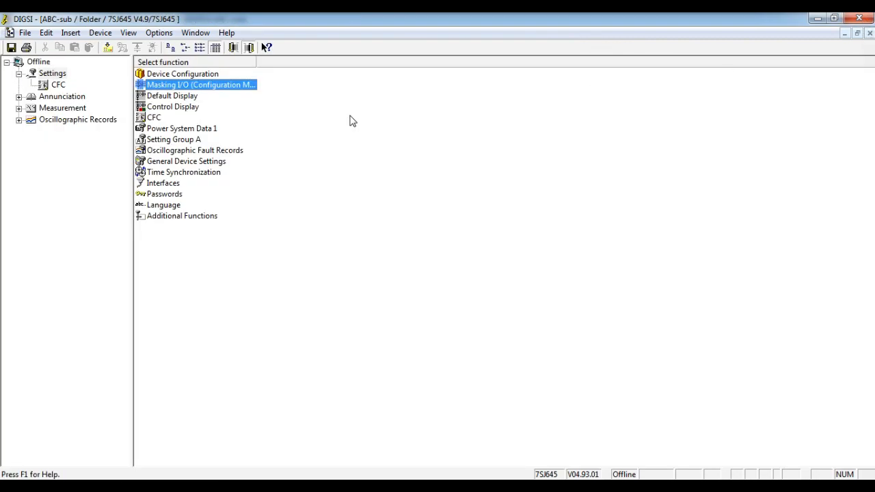
Reopen the Logic CFC chart with the DM_DECODE block and its Q52 input connection in view.
double_click(164, 121)
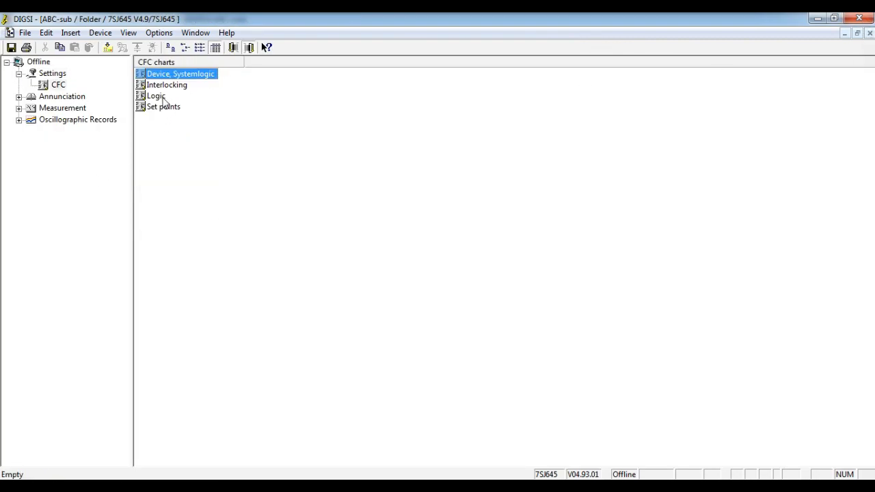
double_click(159, 97)
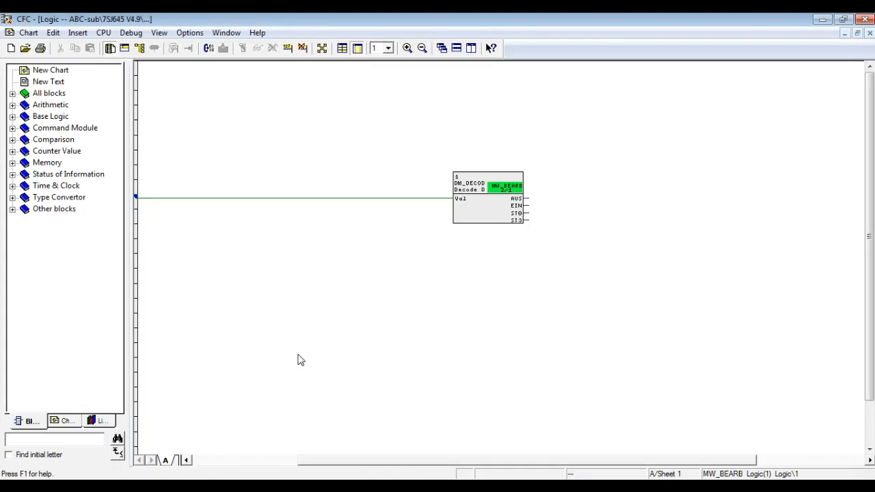
left_click_drag(402, 459, 296, 473)
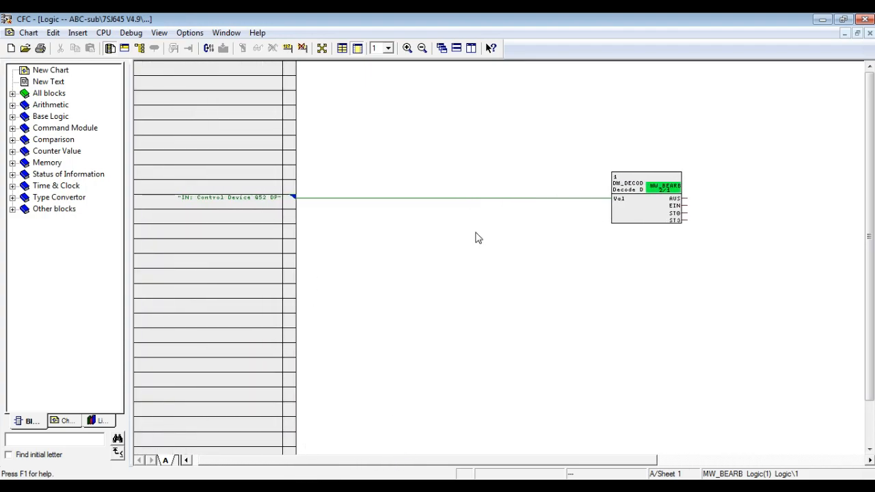
Connect the AUS output of the DM_DECODE block to the Control Device Q89 IL signal.
left_click(619, 198)
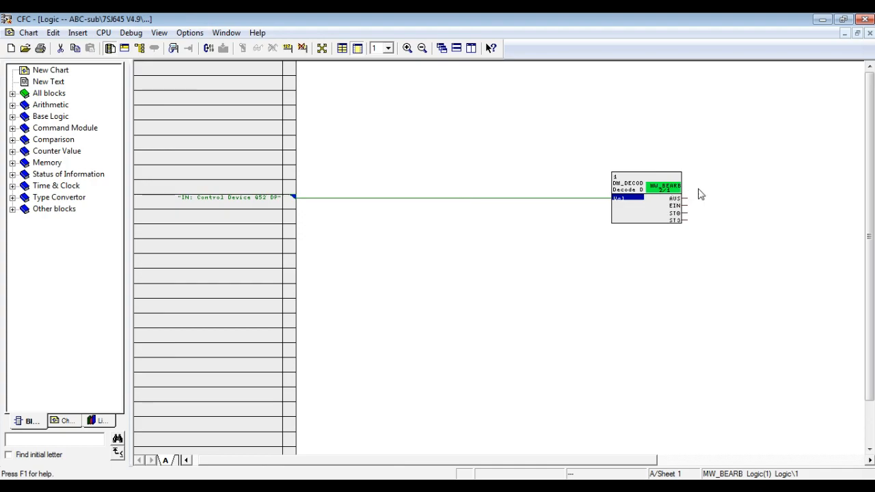
left_click(675, 198)
right_click(676, 199)
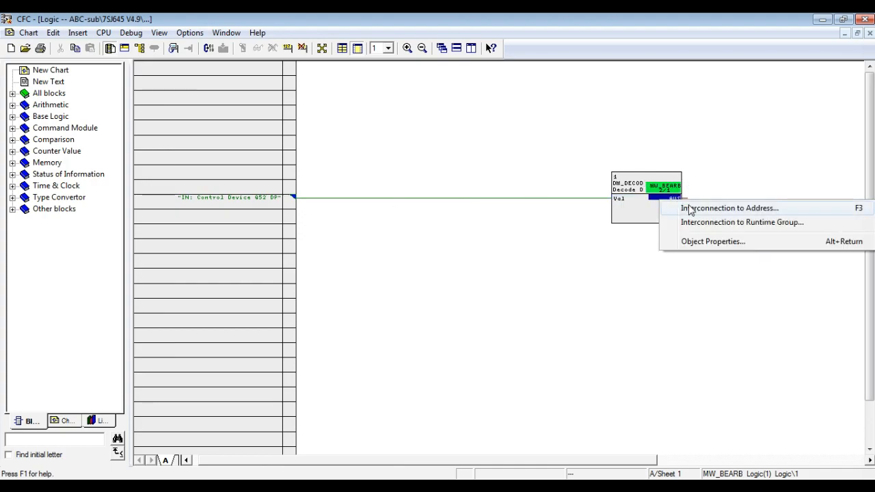
left_click(687, 208)
left_click_drag(523, 182, 519, 202)
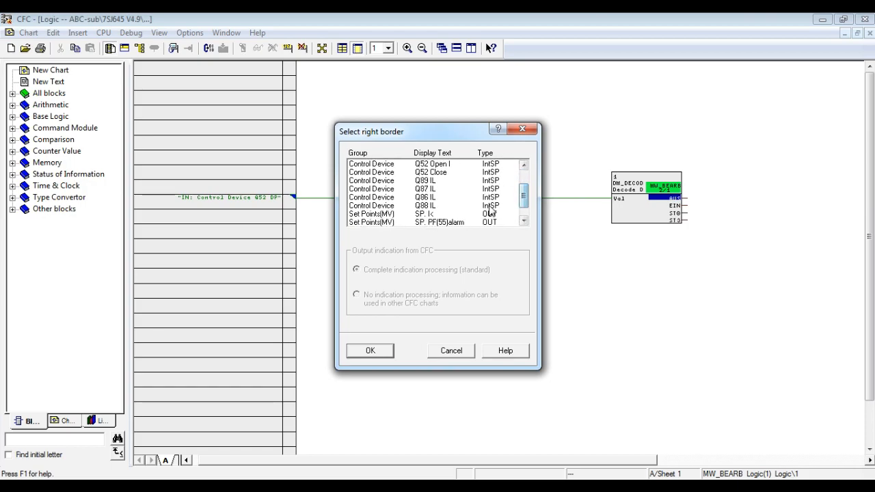
left_click(451, 182)
left_click(369, 349)
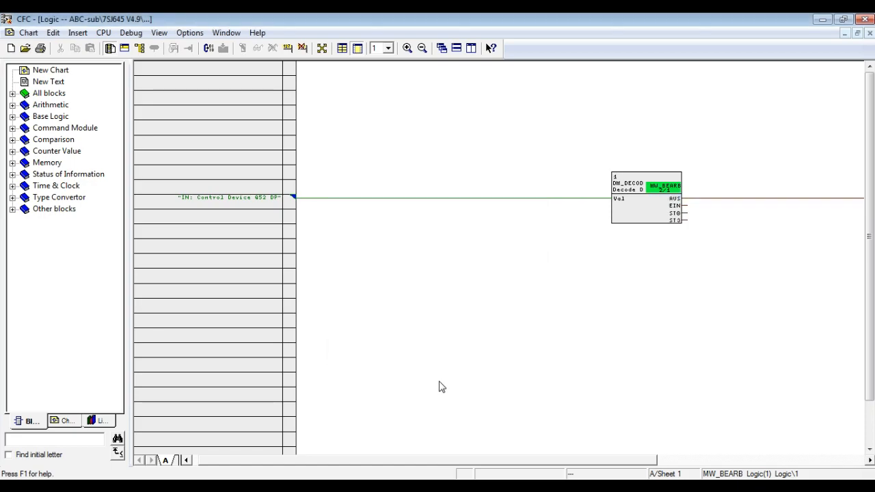
left_click_drag(429, 460, 635, 420)
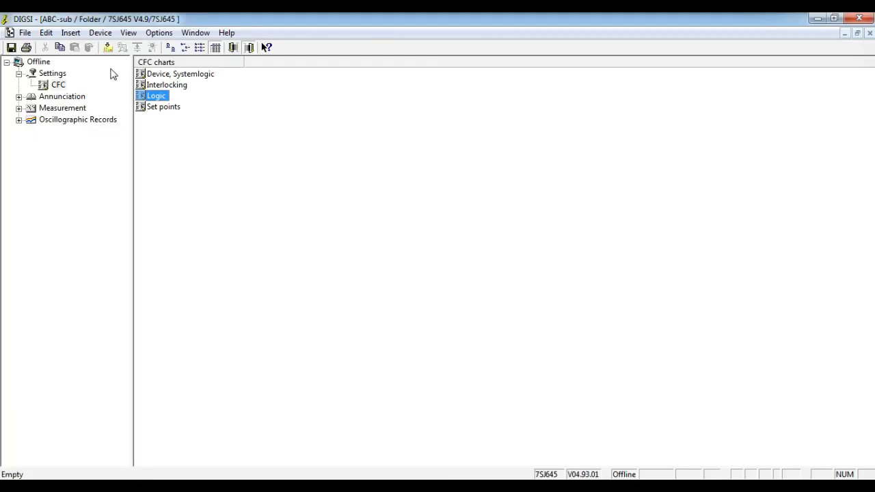
Check the interlocking properties of the Q89 Interlocking signal in the Masking I/O matrix, then return to the Logic chart.
left_click(54, 74)
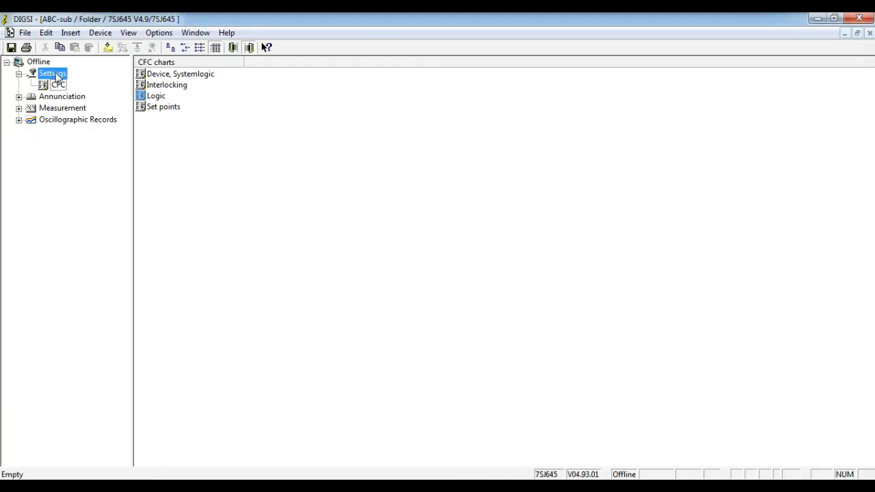
double_click(197, 85)
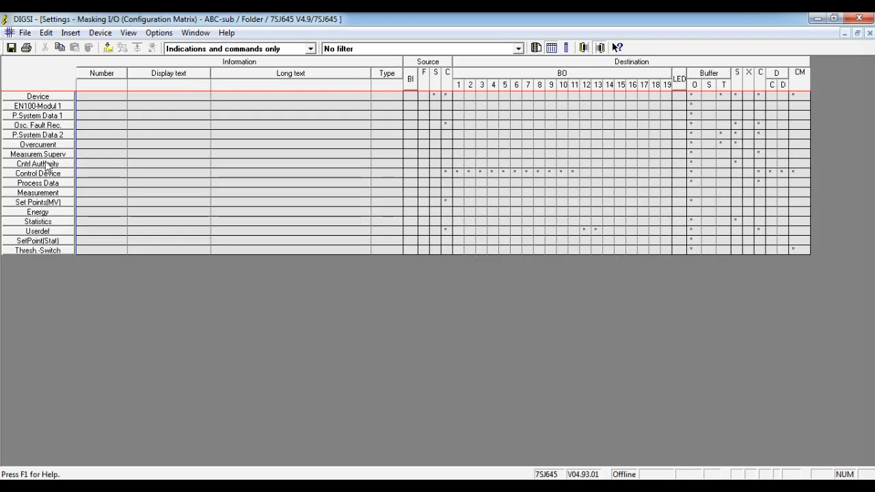
left_click(60, 176)
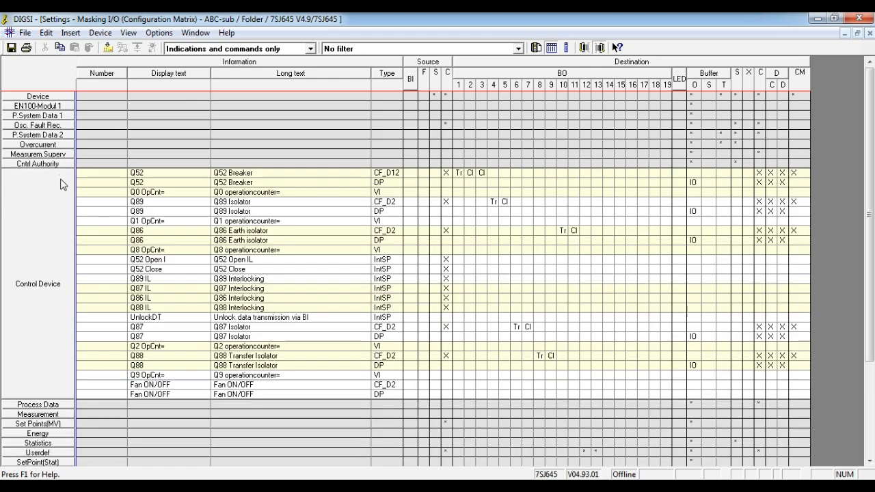
right_click(304, 282)
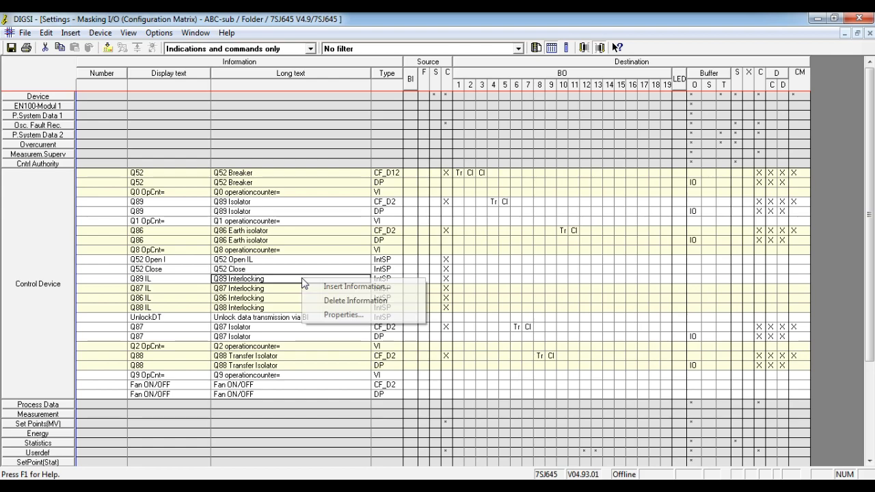
left_click(332, 316)
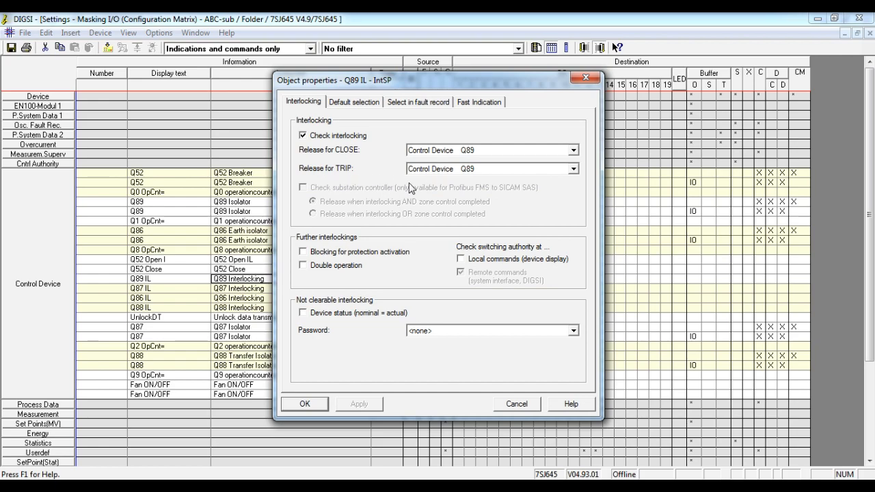
left_click(585, 77)
left_click(438, 260)
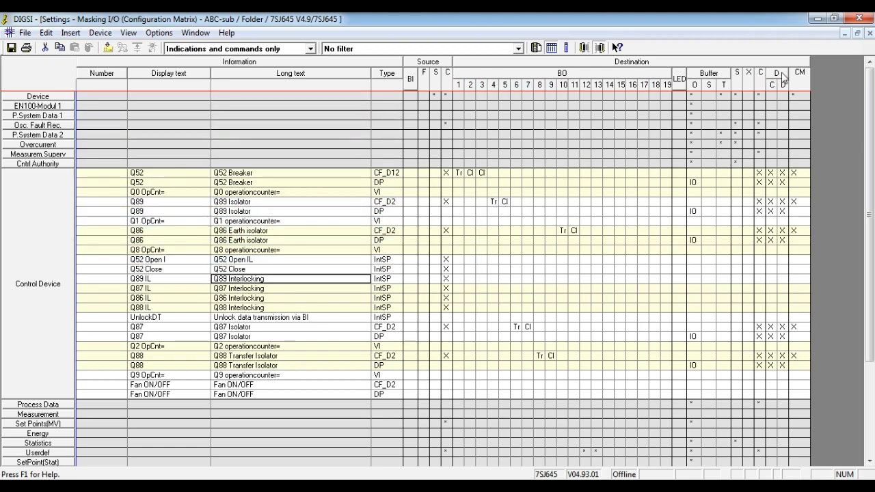
left_click(274, 486)
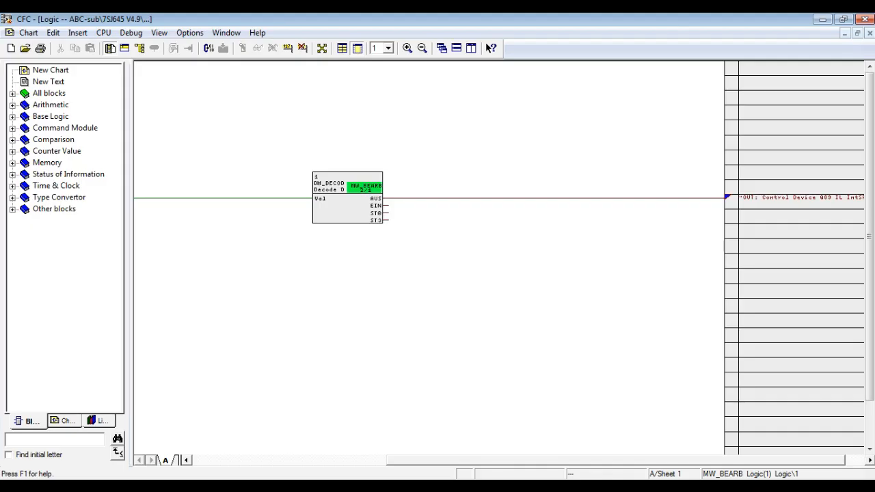
left_click_drag(507, 458, 439, 460)
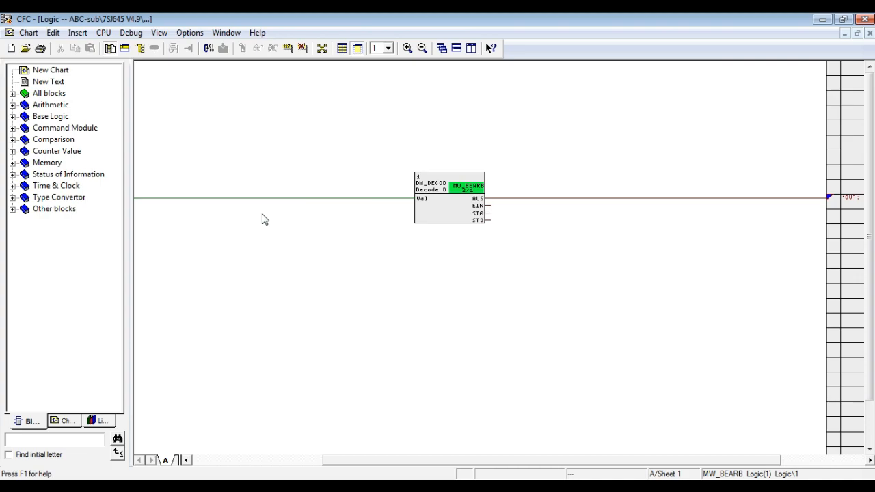
Insert a text note reading "Q89 interlock" in the empty area above the DM_DECODE block.
left_click(58, 83)
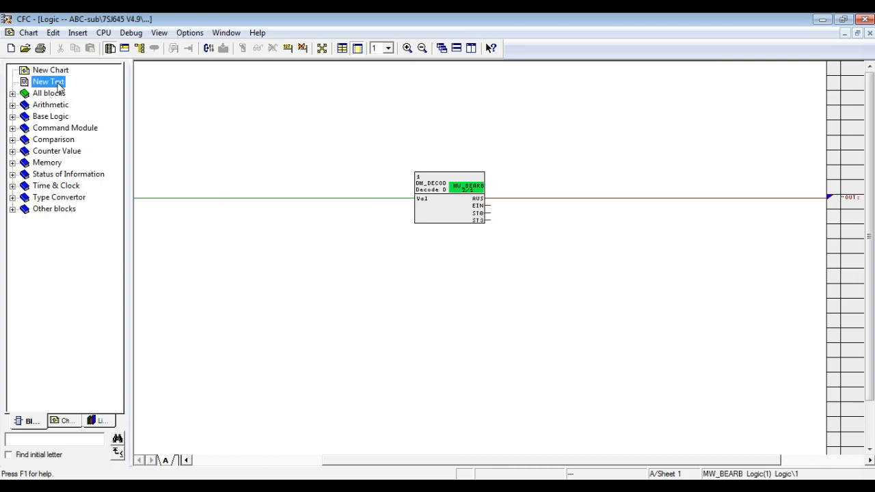
left_click_drag(48, 86, 403, 124)
right_click(403, 124)
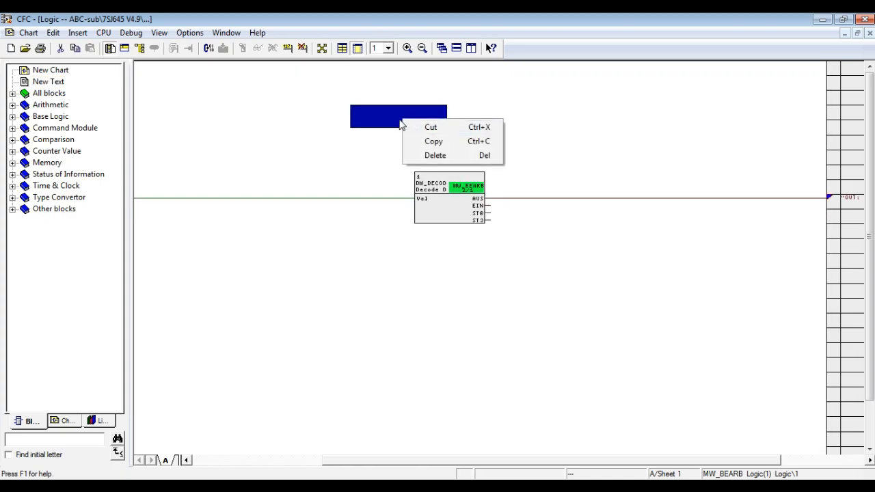
left_click(400, 125)
double_click(387, 115)
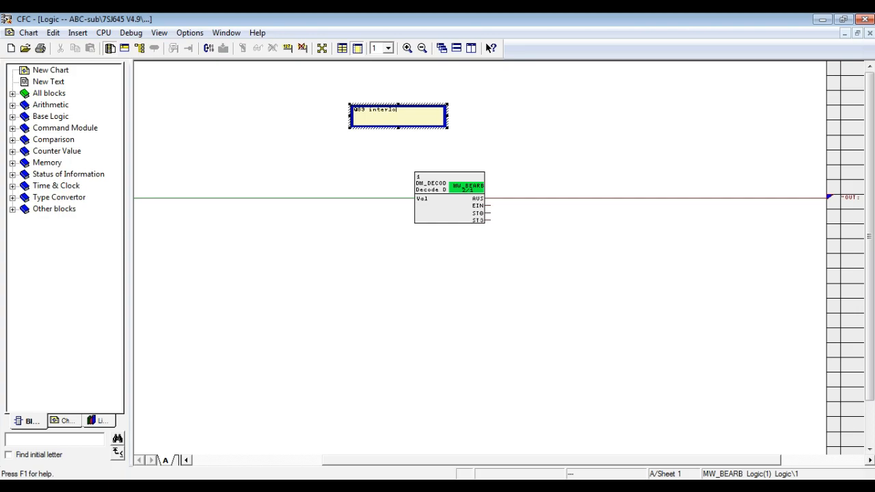
left_click(498, 117)
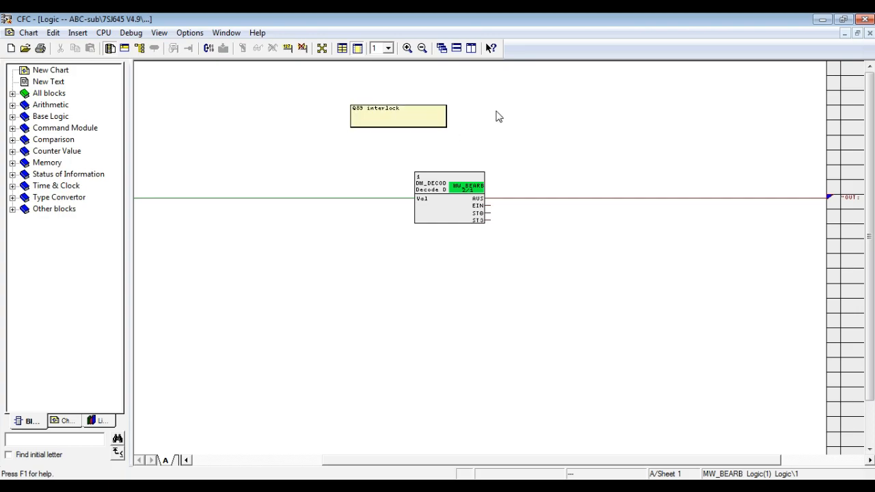
Move the Q89 interlock note so it sits directly above the DM_DECODE block.
double_click(405, 121)
left_click_drag(406, 114, 363, 113)
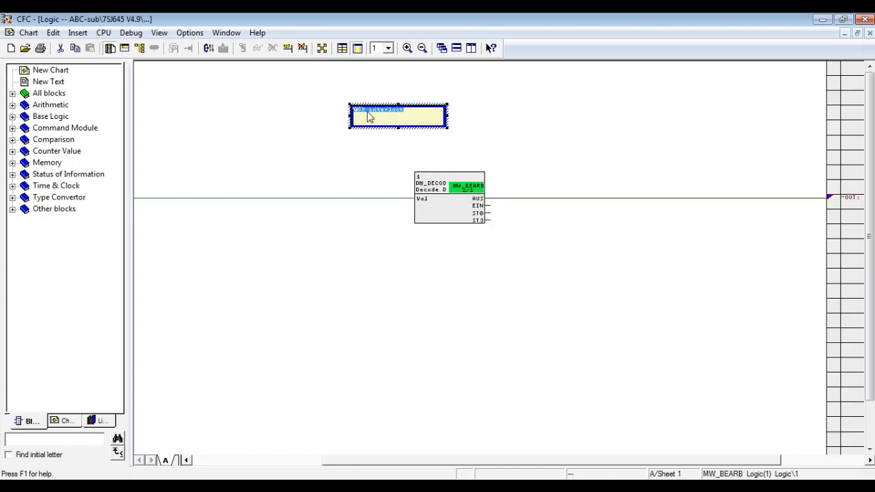
left_click(364, 182)
left_click_drag(431, 125, 471, 146)
left_click(565, 267)
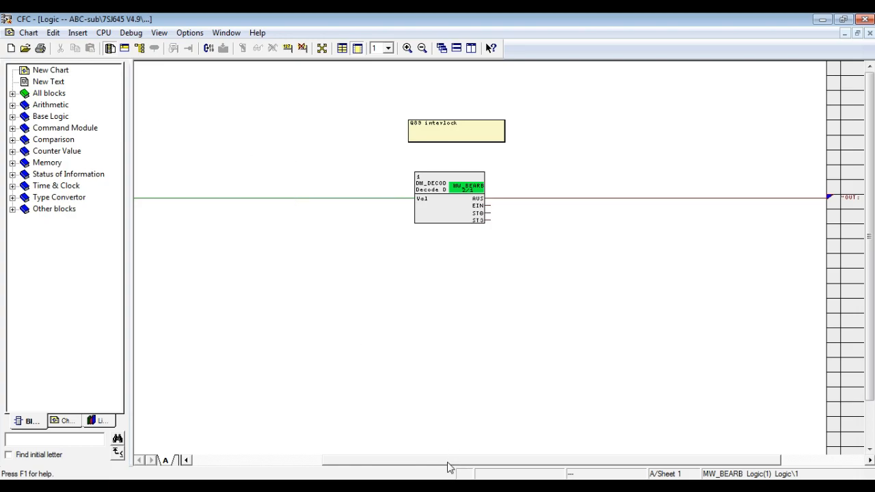
Add two more DM_DECODE blocks in a column beneath the first one.
left_click_drag(393, 467, 369, 467)
scroll(442, 350, "down", 2)
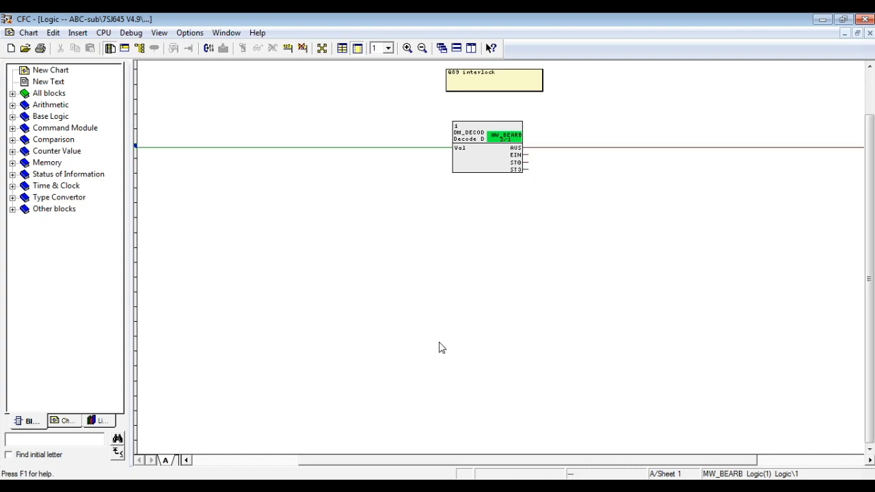
left_click(14, 116)
left_click(13, 116)
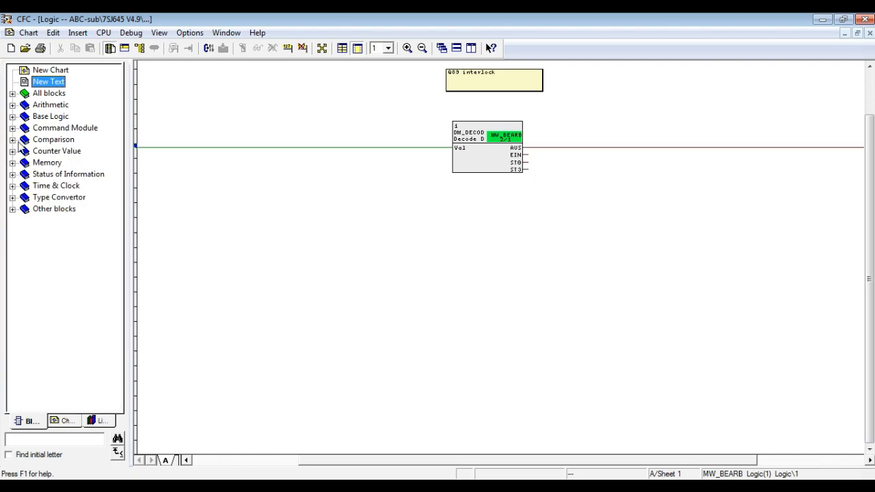
left_click(13, 93)
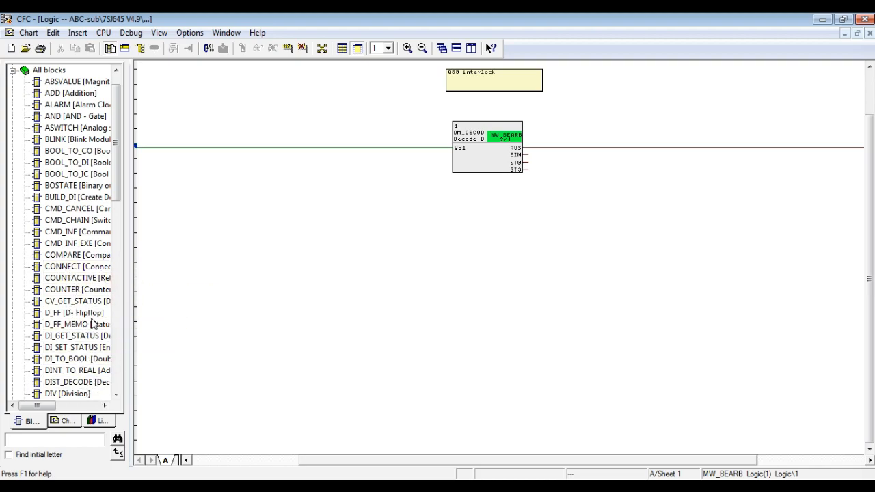
left_click_drag(113, 208, 489, 285)
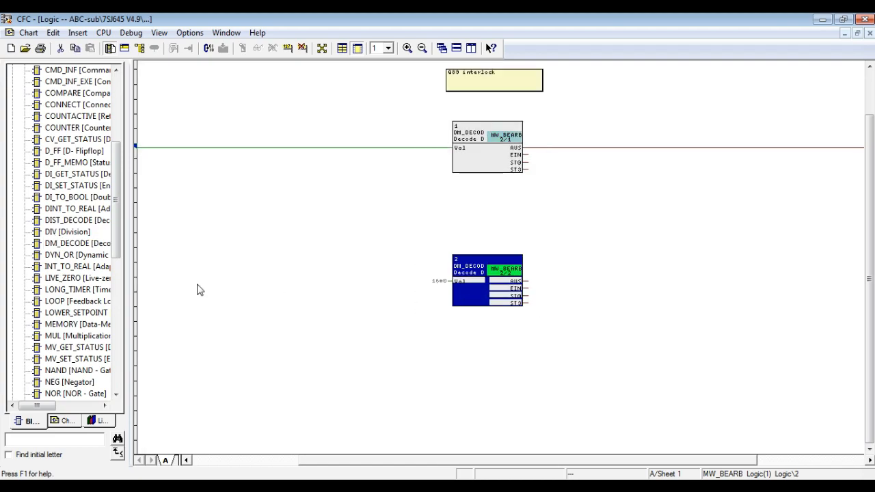
left_click_drag(73, 244, 492, 392)
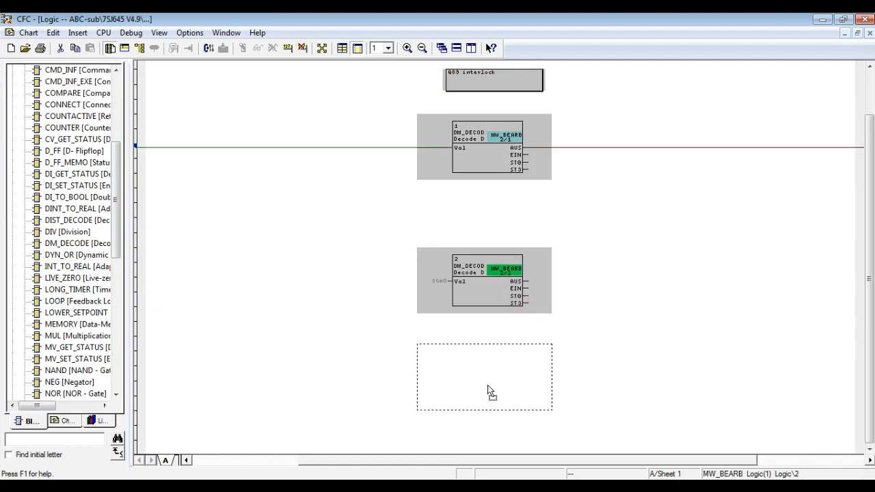
left_click(309, 299)
scroll(68, 205, "up", 10)
left_click(12, 92)
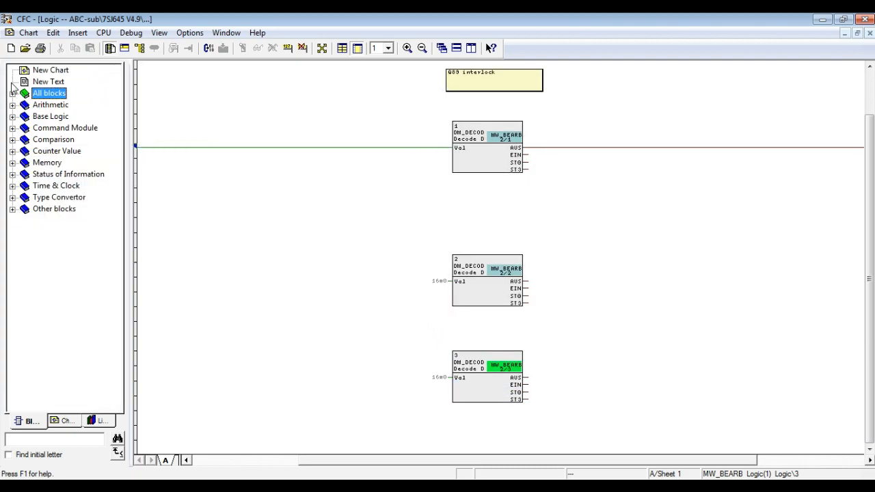
Insert a text note reading "Q87 interlock" above the second DM_DECODE block.
left_click_drag(30, 83, 479, 234)
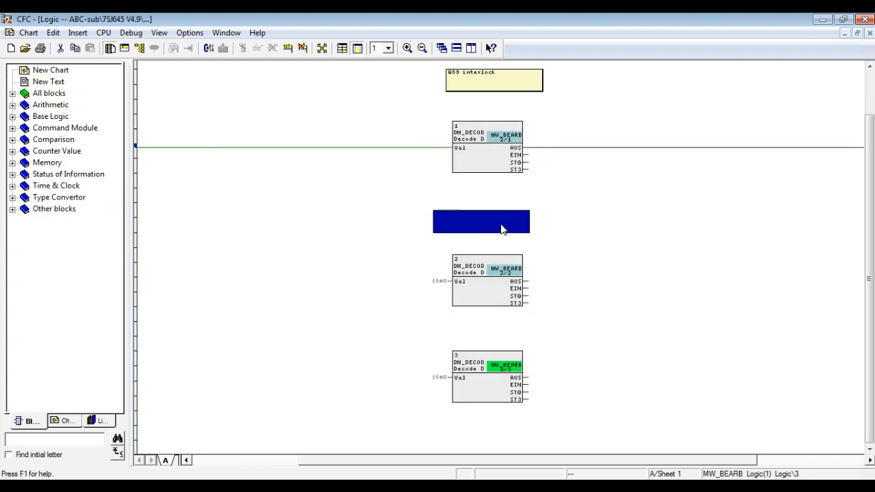
left_click(501, 229)
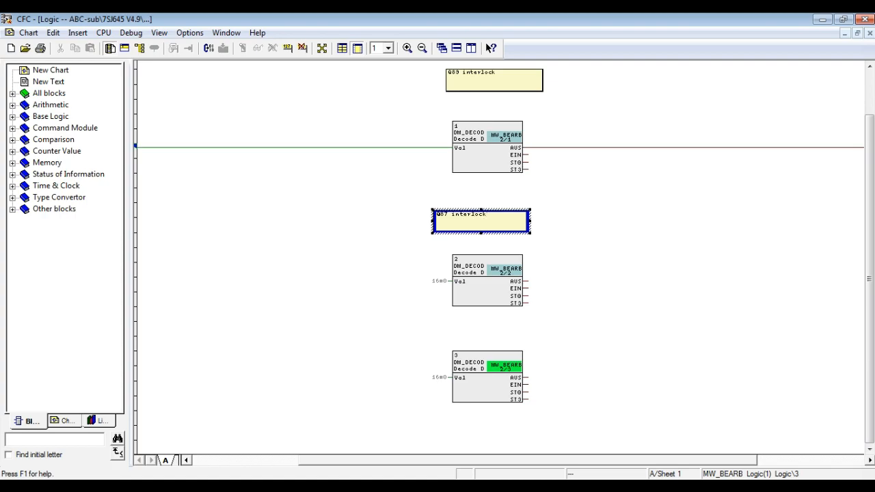
left_click(612, 282)
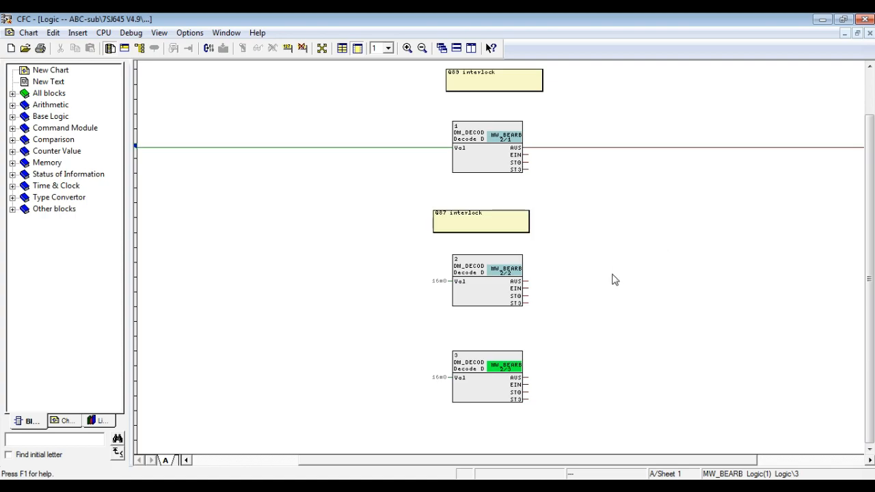
left_click_drag(609, 462, 656, 459)
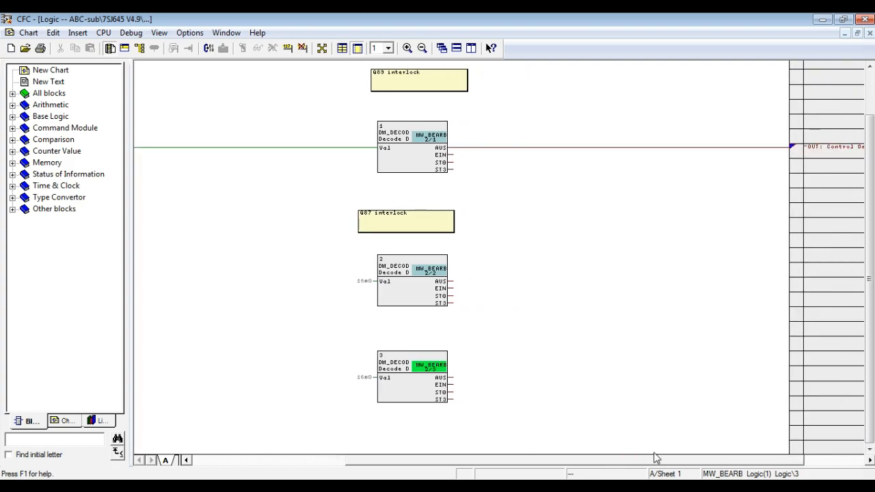
left_click(15, 93)
left_click(11, 72)
left_click(13, 104)
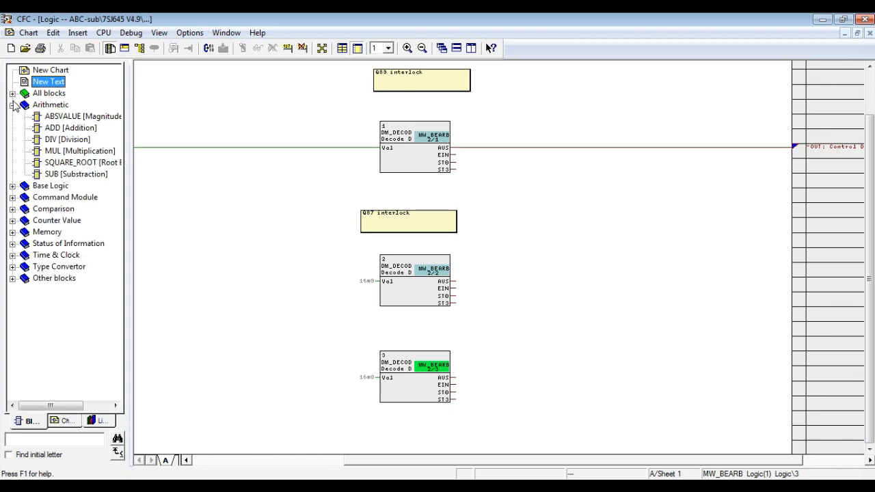
left_click(49, 105)
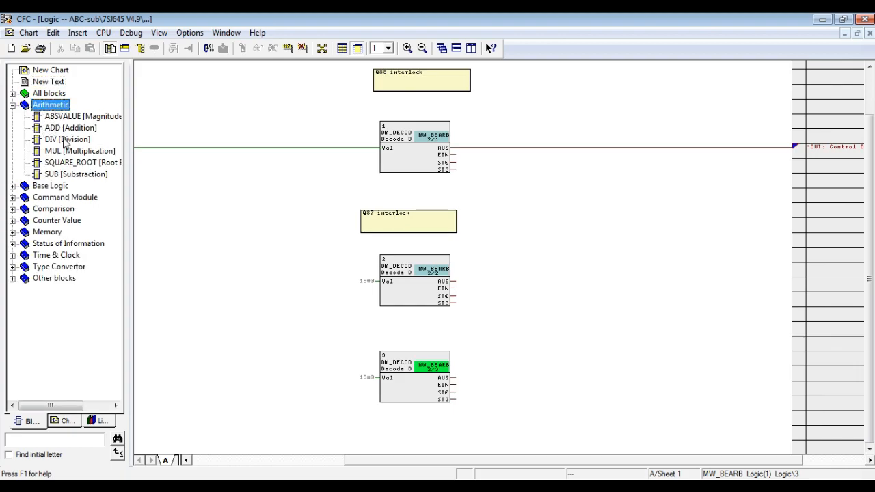
left_click_drag(61, 132, 633, 320)
left_click(594, 250)
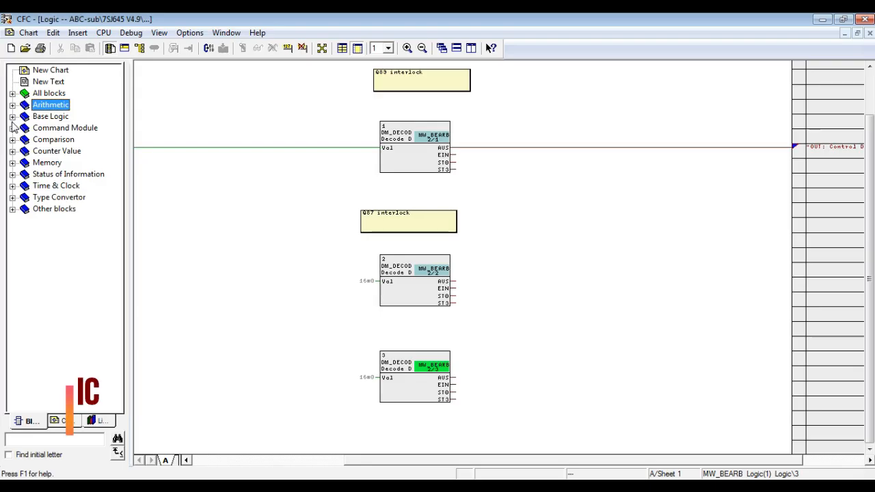
Insert an AND gate beside the second and third DM_DECODE blocks and connect their AUS outputs to its X1 and X2 inputs.
left_click(12, 117)
left_click_drag(75, 128, 616, 335)
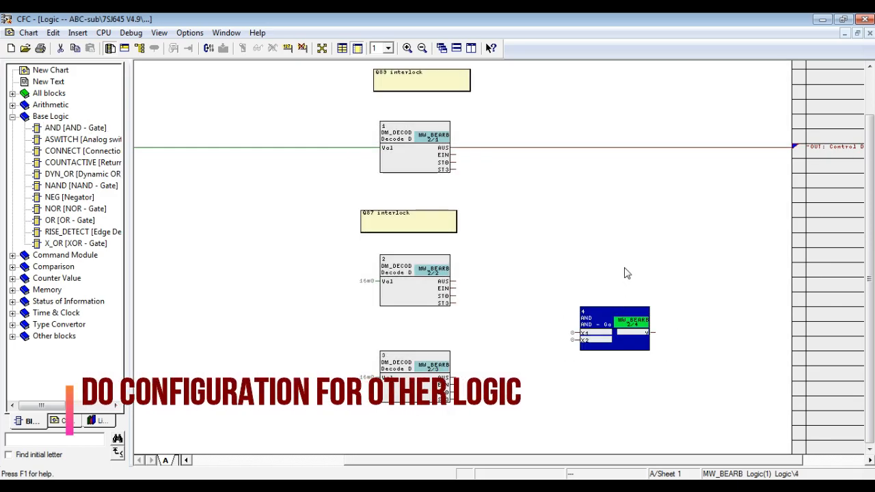
left_click(442, 282)
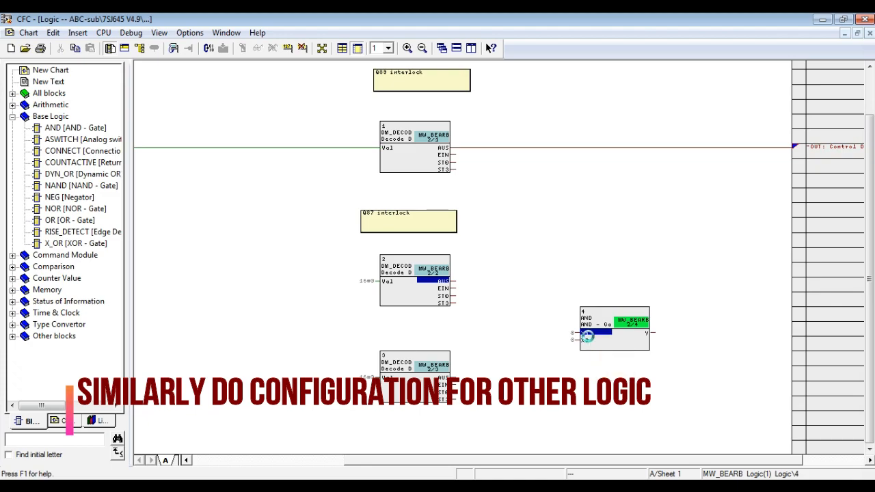
left_click(583, 334)
left_click(585, 342)
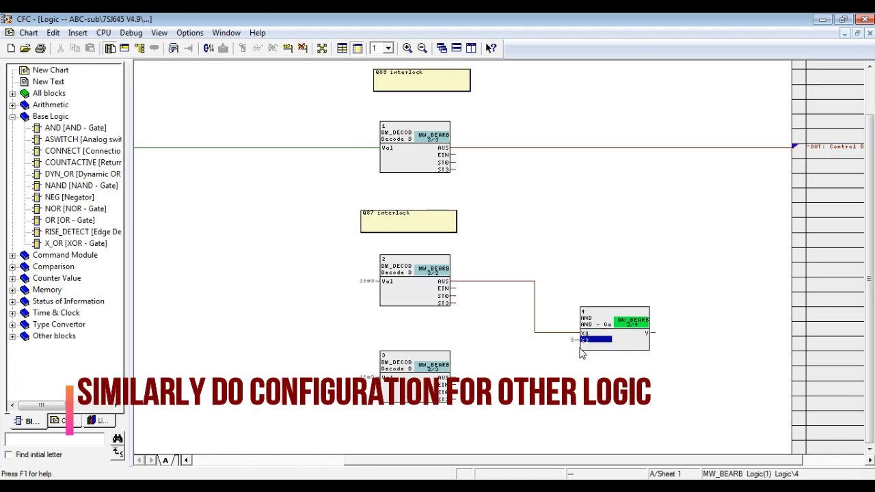
left_click(444, 378)
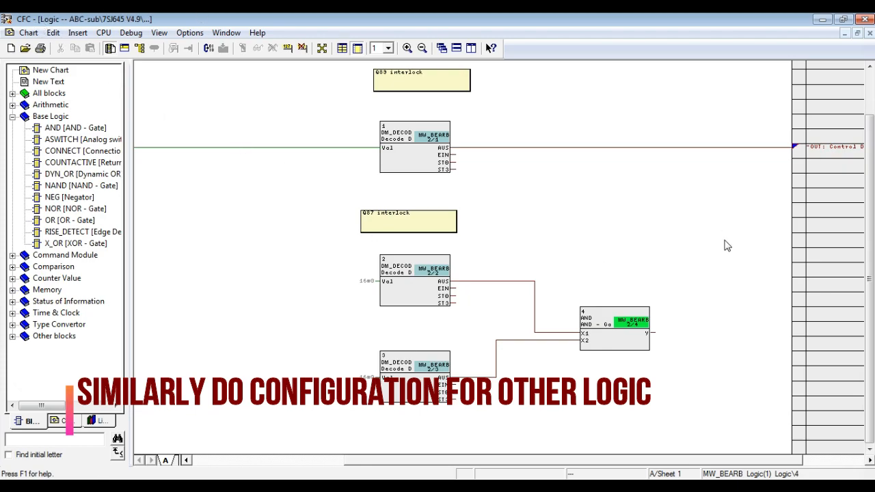
Connect the Y output of the AND gate to the Control Device Q87 IL signal.
left_click(650, 333)
right_click(650, 333)
left_click(679, 341)
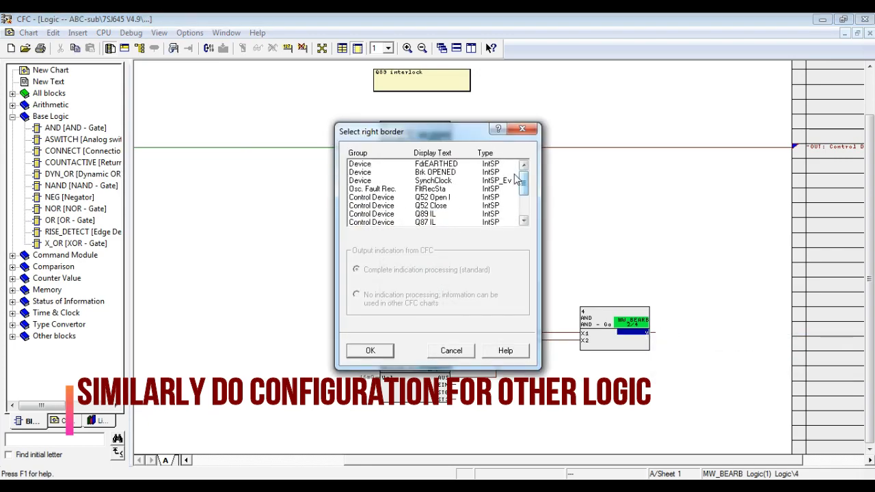
left_click_drag(472, 134, 529, 214)
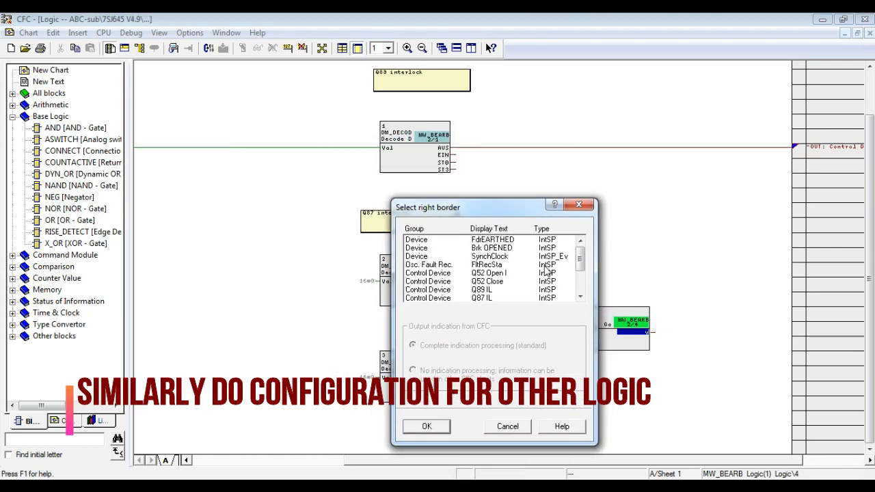
left_click(498, 299)
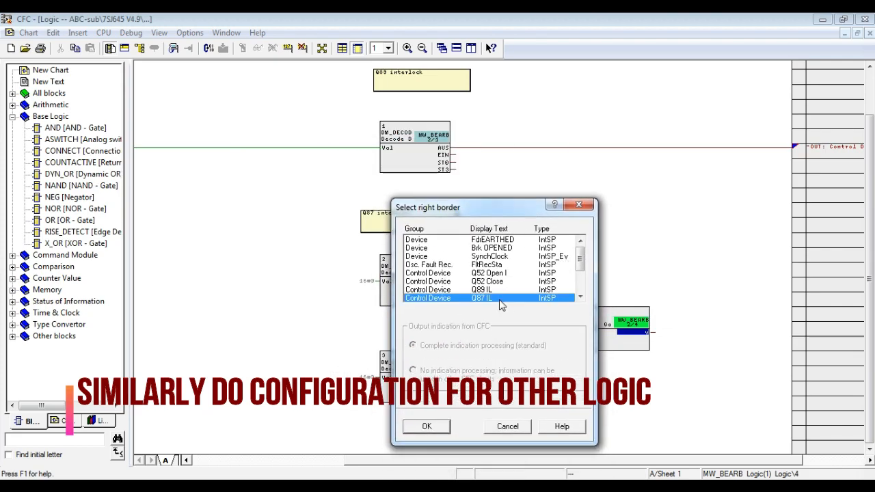
left_click(428, 426)
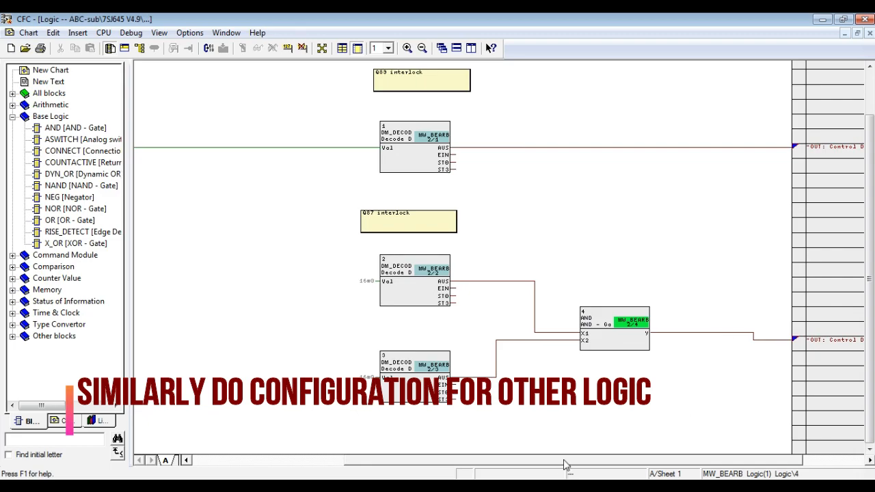
Connect the Val input of the second DM_DECODE block to the Control Device Q52 signal of type DP.
left_click_drag(564, 461, 403, 460)
right_click(635, 281)
left_click(649, 288)
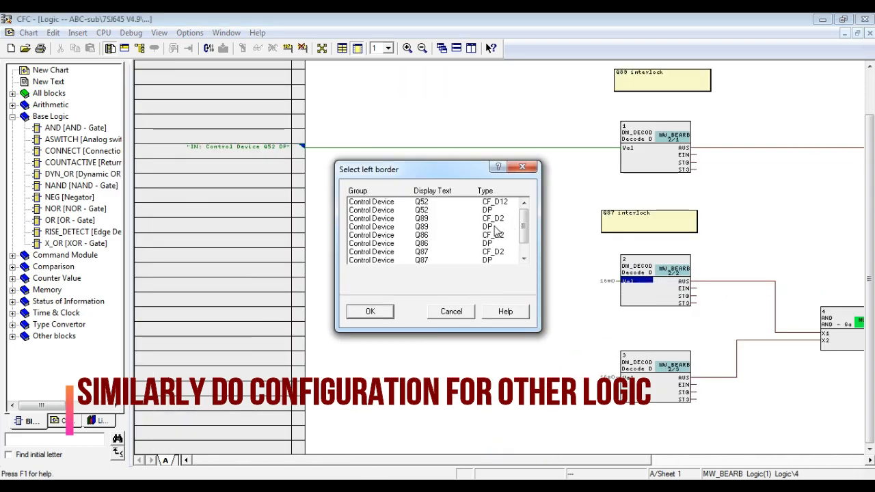
left_click(469, 204)
left_click(468, 209)
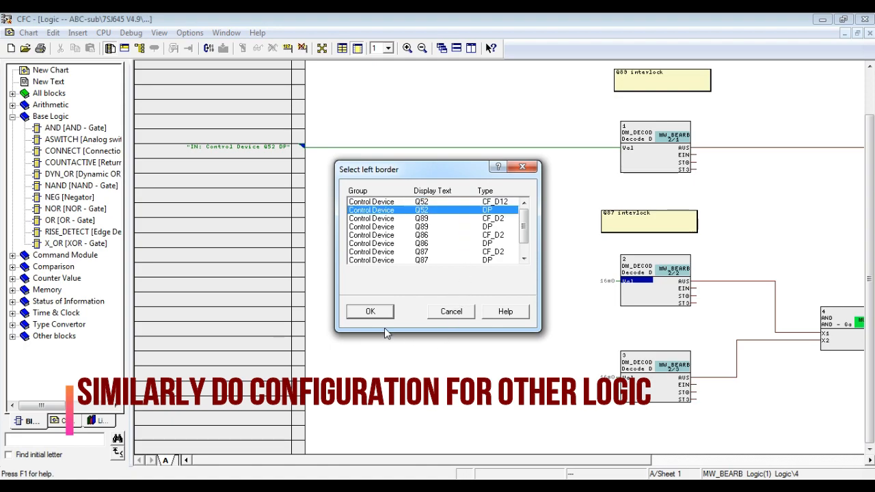
left_click(370, 311)
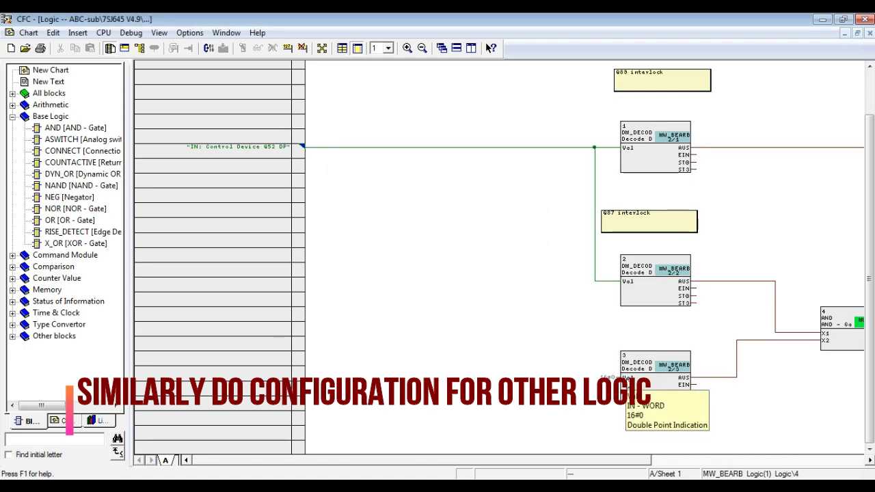
Connect the Val input of the third DM_DECODE block to the Control Device Q86 signal of type DP.
right_click(625, 378)
left_click(683, 386)
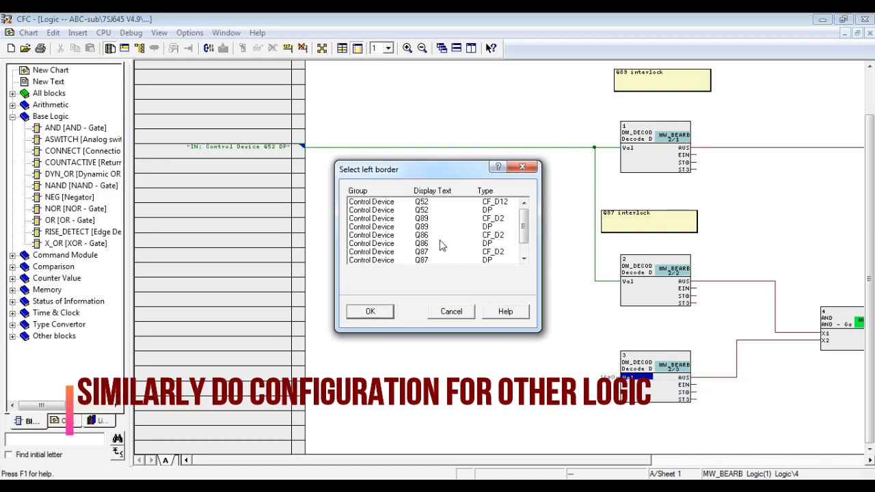
left_click(424, 245)
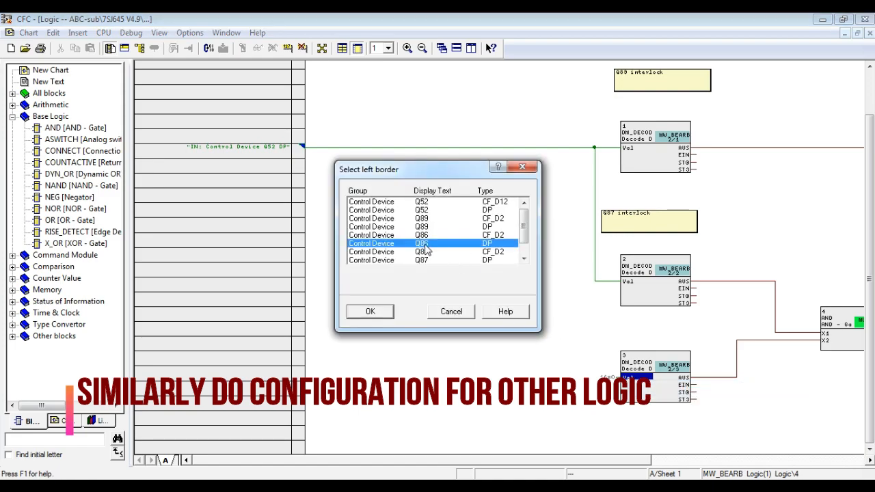
left_click(372, 313)
Switch to sheet 2 of the chart and insert an AND gate near the sheet's output side.
left_click_drag(445, 460, 498, 443)
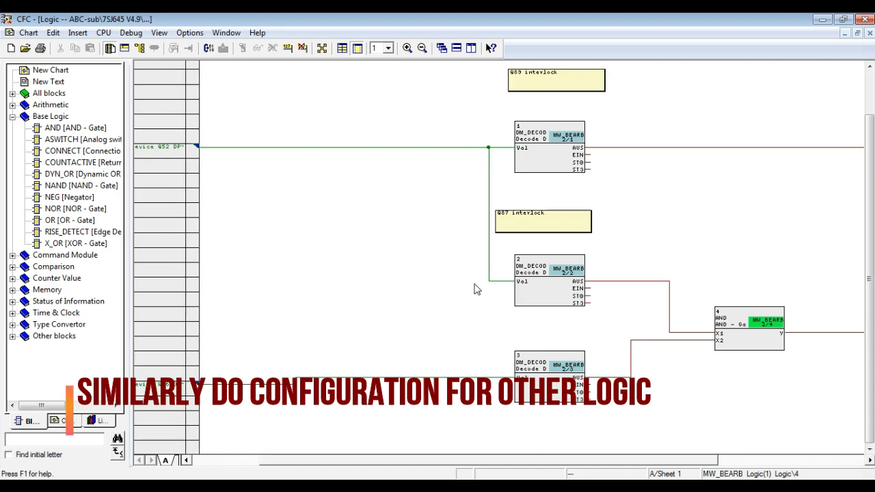
left_click_drag(868, 126, 865, 82)
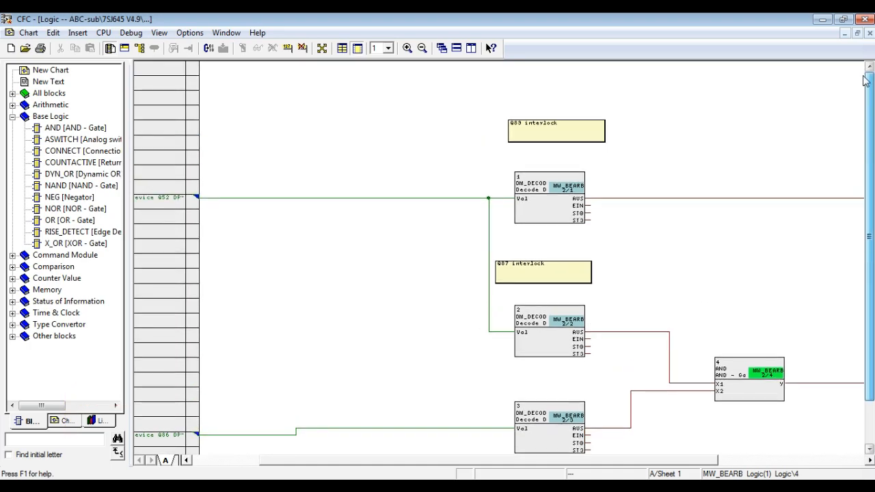
left_click(388, 48)
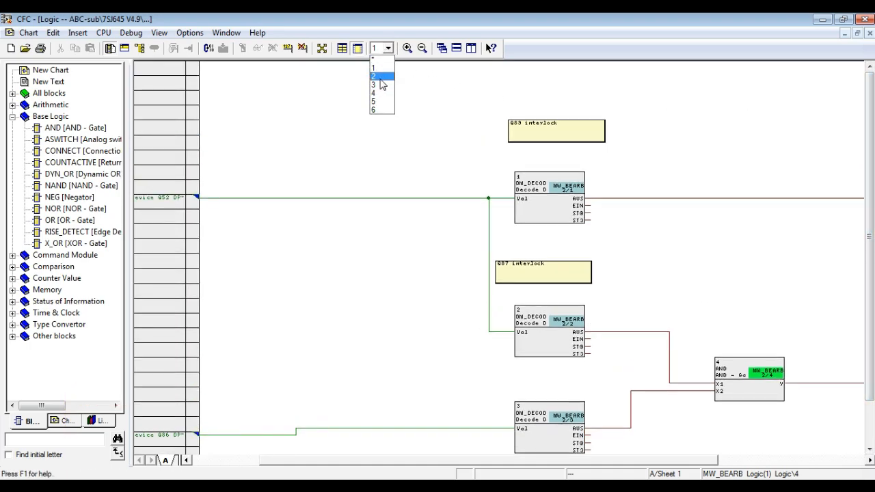
left_click(379, 77)
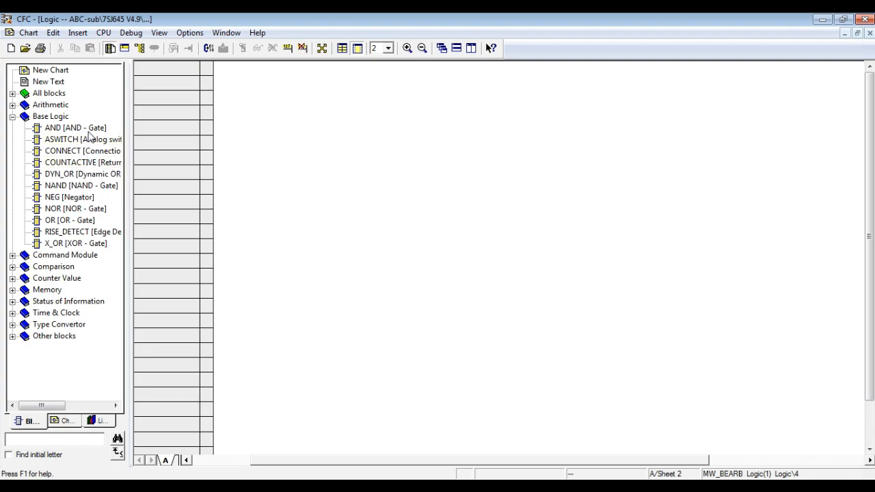
left_click_drag(61, 127, 771, 263)
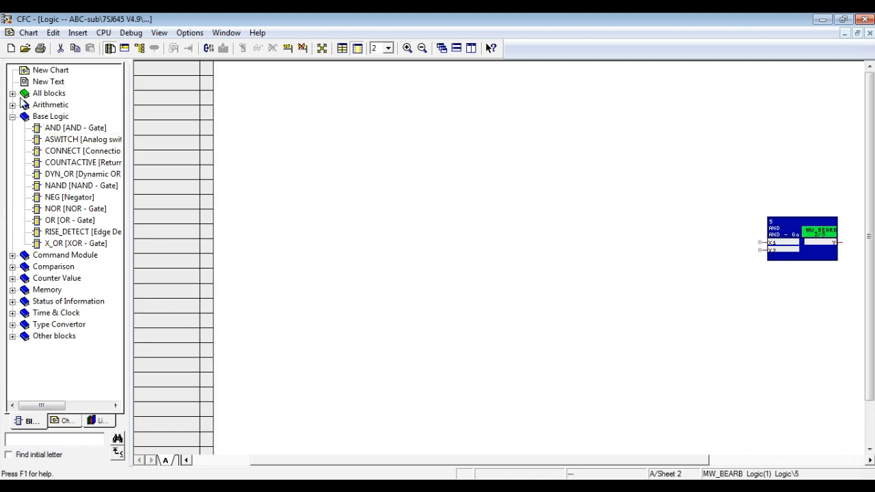
Insert two DM_DECODE blocks on sheet 2, one above the other, on the input side of the AND gate.
double_click(19, 92)
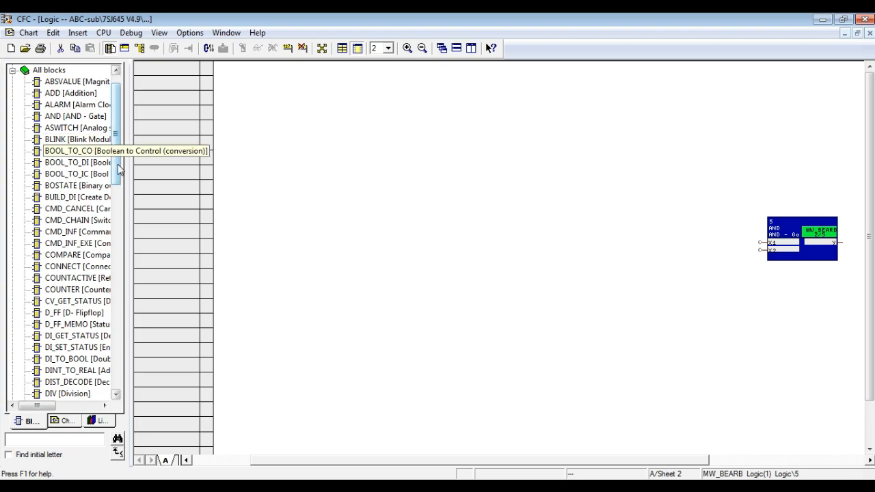
scroll(118, 173, "down", 1)
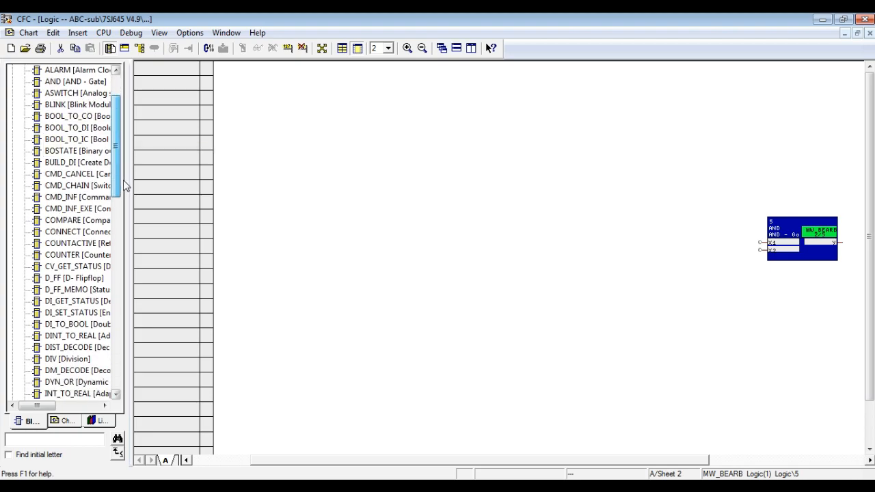
left_click_drag(125, 186, 123, 252)
left_click_drag(102, 151, 465, 172)
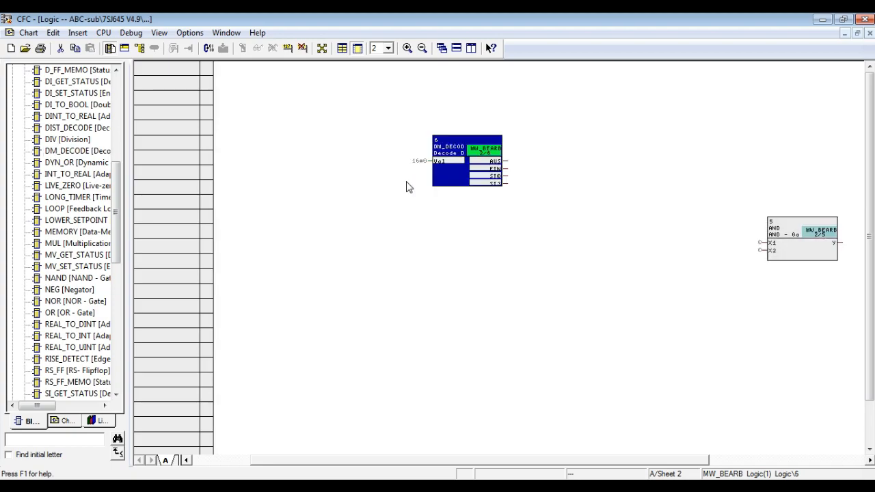
left_click_drag(87, 155, 355, 237)
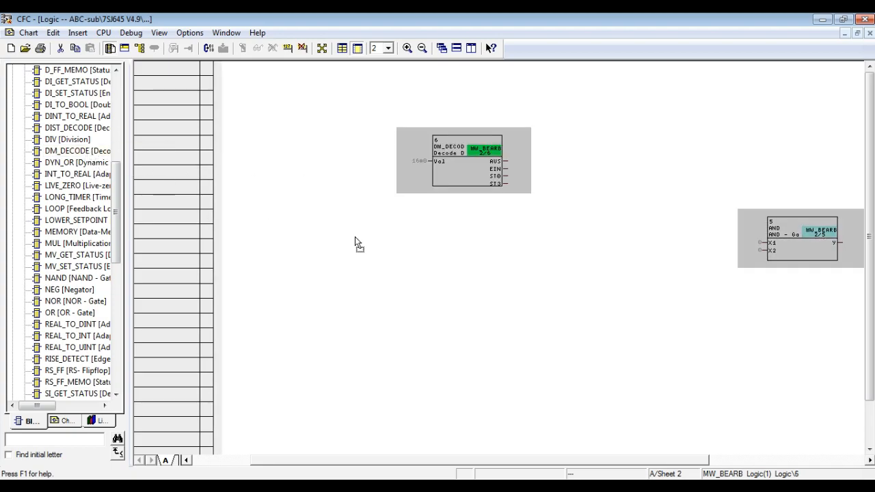
left_click_drag(470, 261, 447, 248)
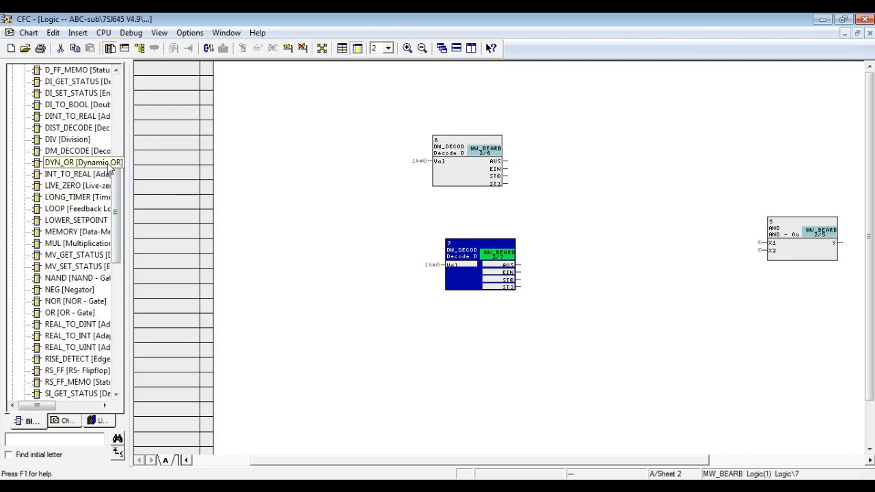
Add a text note reading "Q86 interlock" above the blocks on sheet 2.
scroll(115, 170, "up", 9)
left_click(54, 83)
left_click_drag(53, 85, 713, 107)
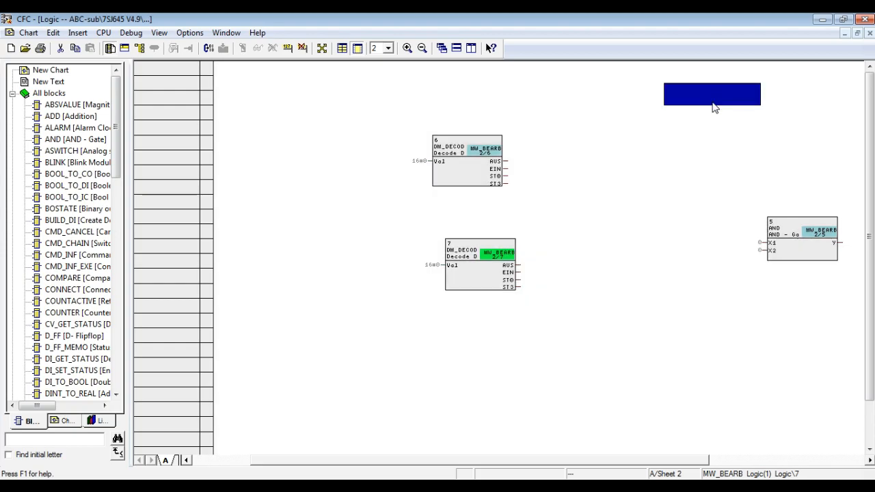
double_click(701, 98)
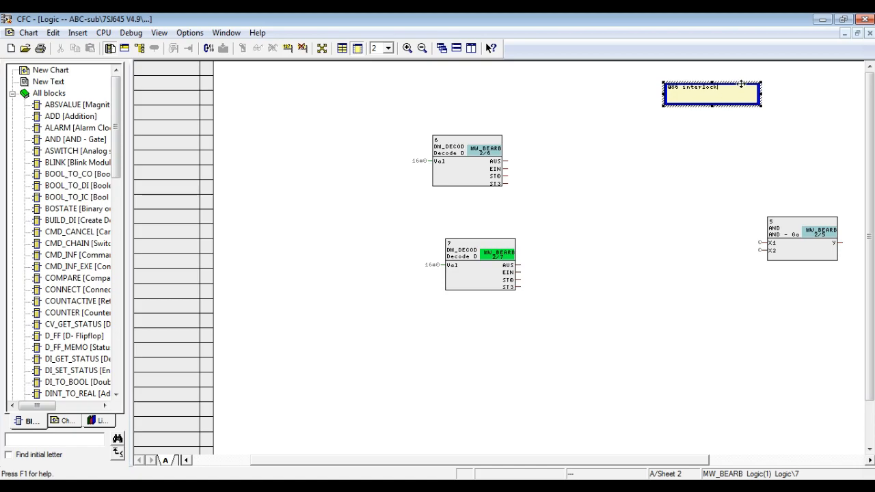
left_click(706, 224)
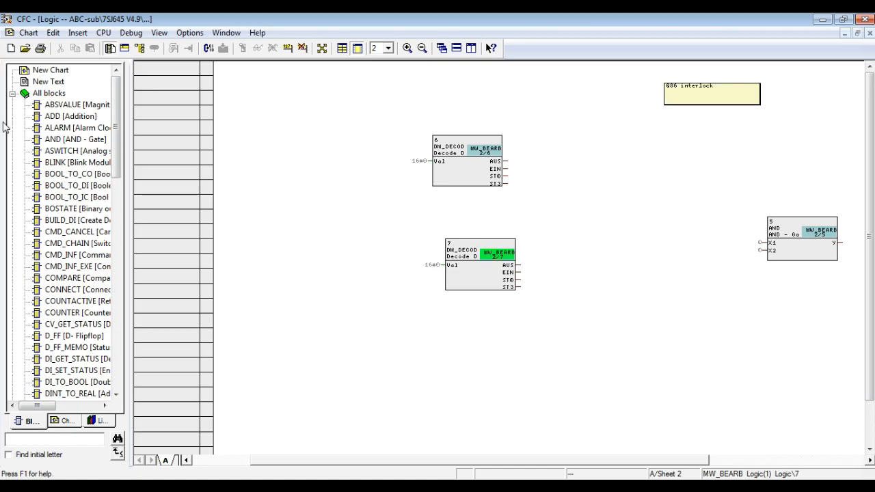
Connect the Val input of the upper DM_DECODE block to the Control Device Q87 signal of type DP.
right_click(443, 162)
left_click(459, 175)
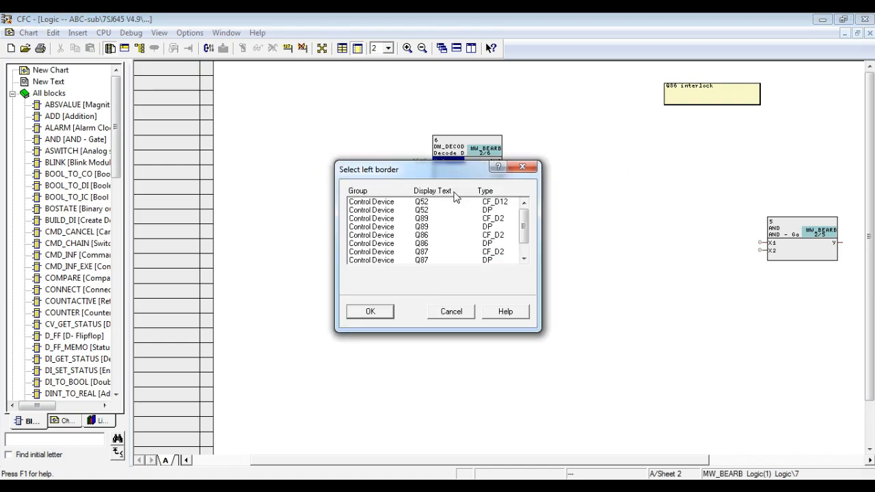
left_click(465, 260)
left_click(370, 311)
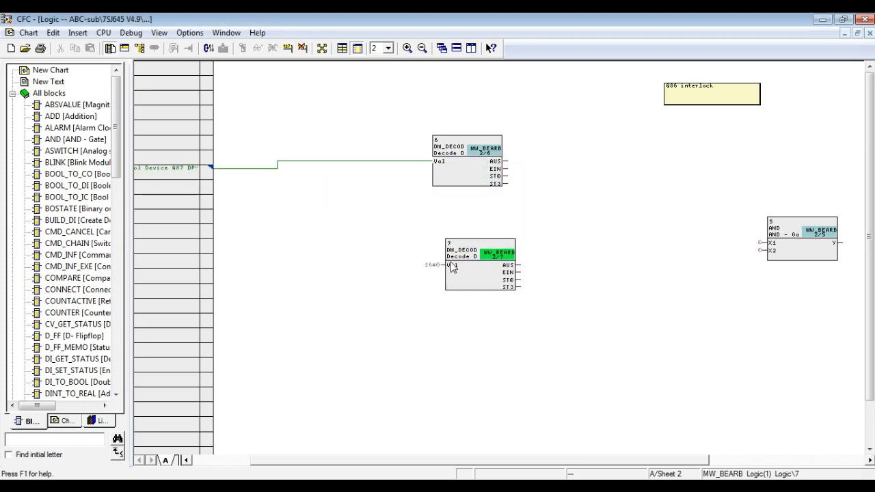
Connect the Val input of the lower DM_DECODE block to the Control Device Q88 signal of type DP.
right_click(449, 264)
left_click(473, 271)
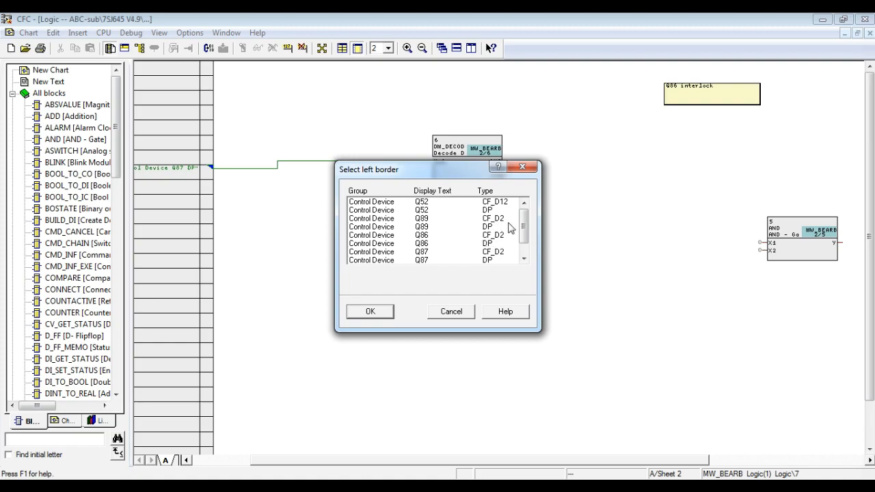
left_click_drag(521, 233, 519, 254)
left_click(516, 260)
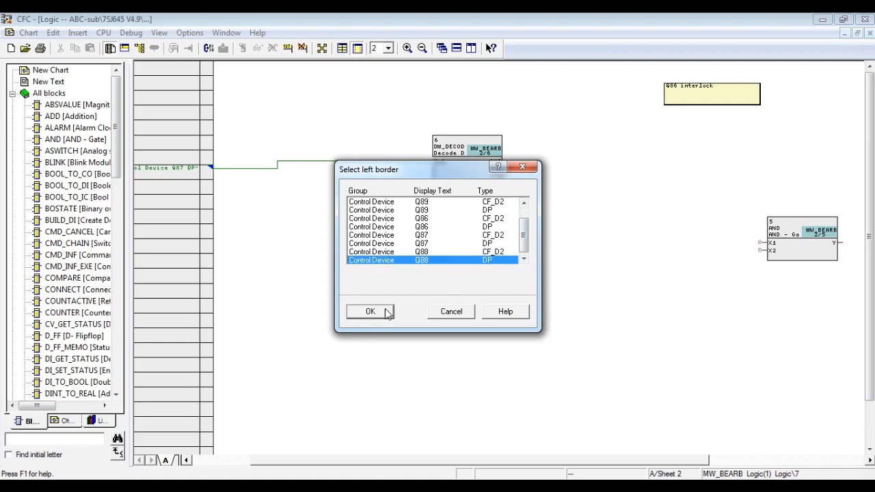
left_click(371, 311)
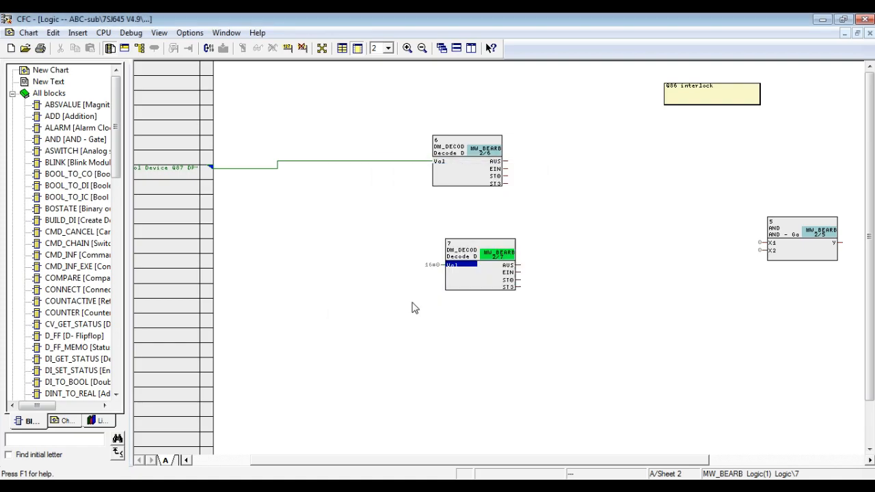
Connect the AUS outputs of the upper and lower DM_DECODE blocks to the AND gate's X1 and X2 inputs respectively.
left_click(494, 161)
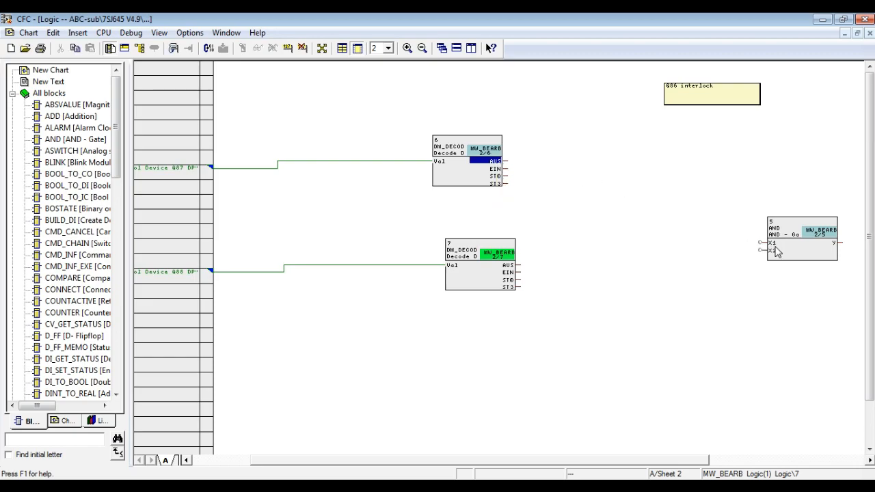
mouse_move(739, 180)
left_mouse_down()
mouse_move(847, 291)
mouse_move(796, 281)
left_mouse_up()
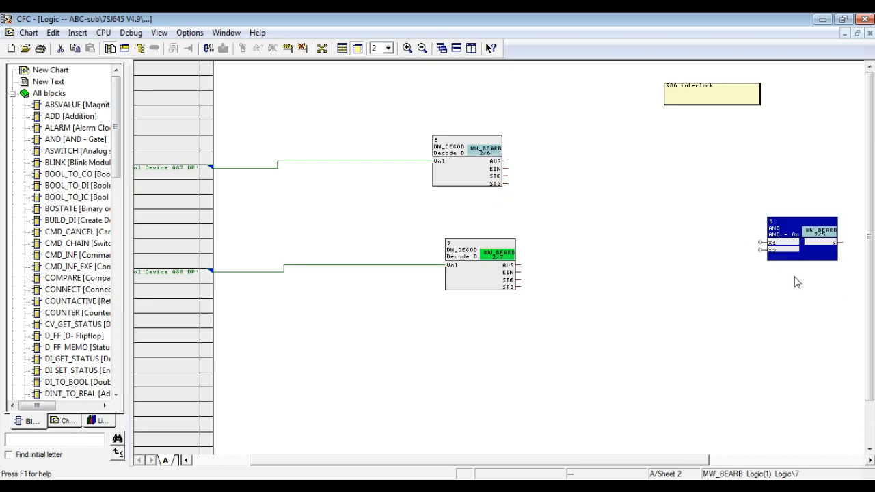
left_click(674, 273)
left_click(503, 167)
left_click(502, 164)
left_click(767, 243)
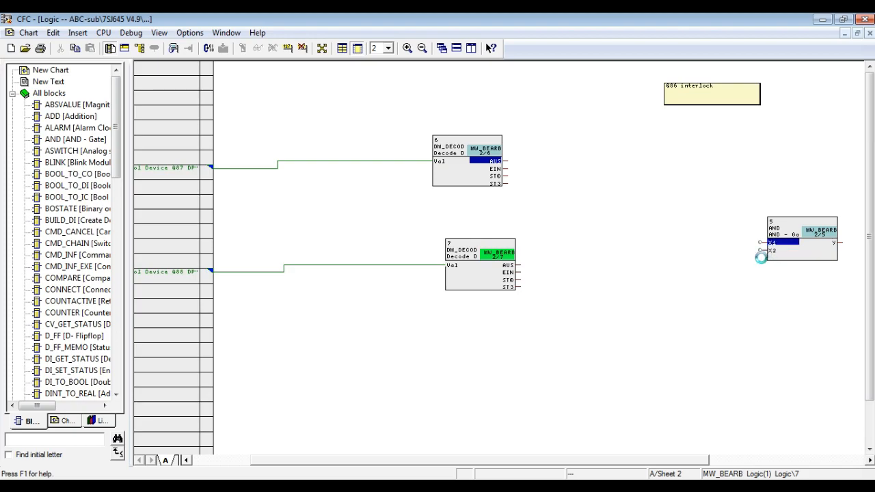
left_click(513, 265)
left_click(771, 251)
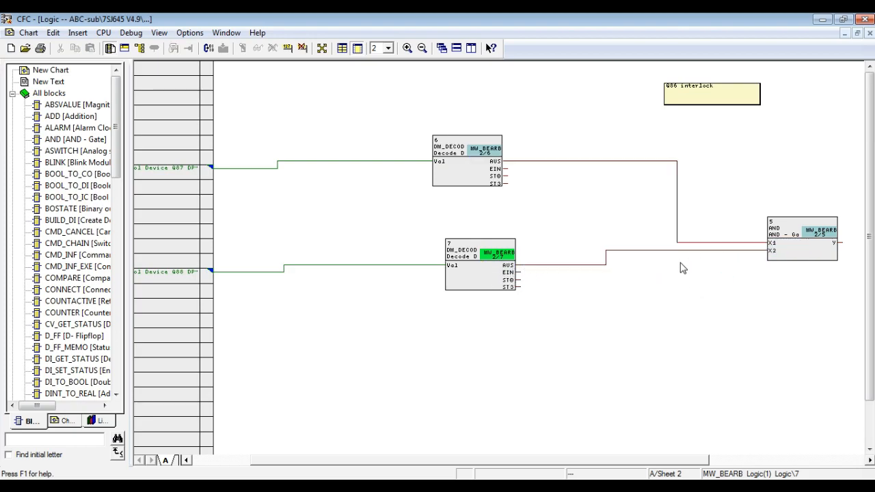
Connect the Y output of the AND gate on sheet 2 to the Control Device Q86 IL signal.
left_click_drag(557, 462, 709, 460)
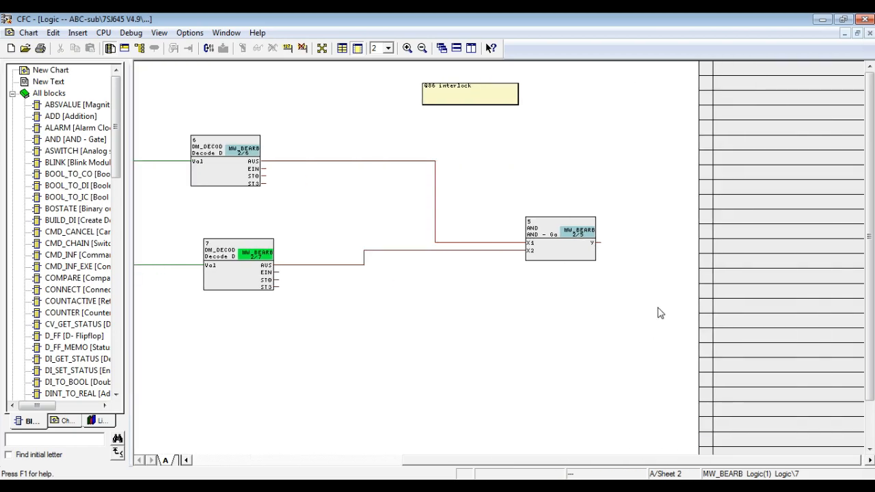
right_click(593, 245)
left_click(622, 248)
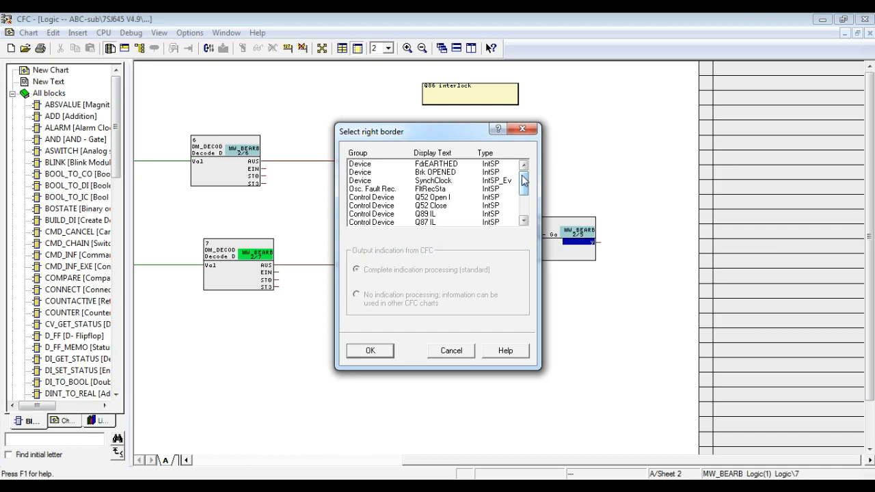
left_click_drag(523, 179, 523, 202)
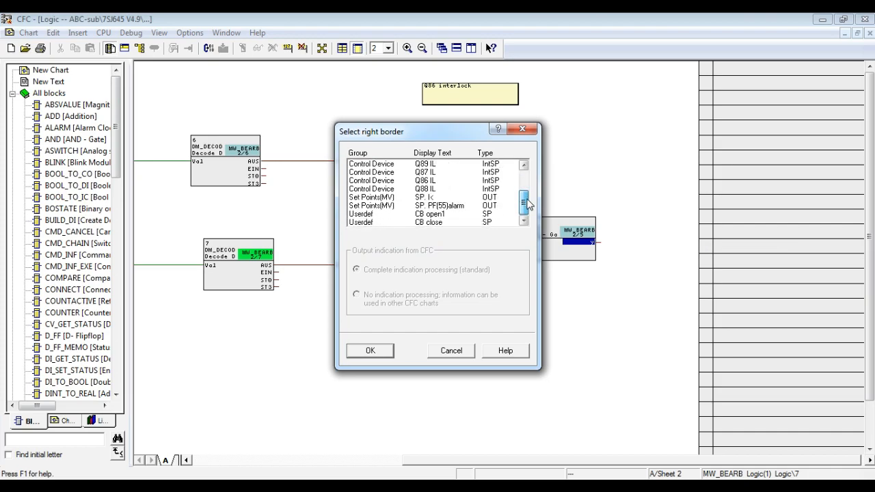
left_click(438, 182)
left_click(387, 354)
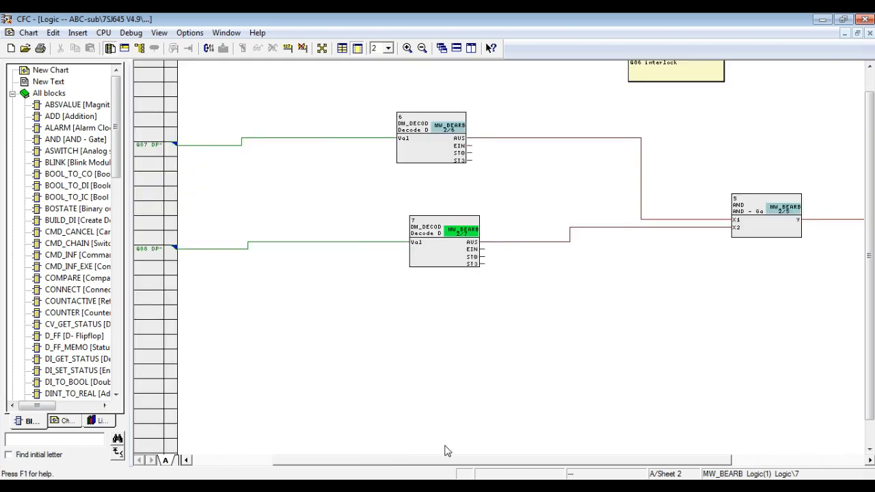
Add a text note reading "CB interlock" in the empty area below the Q86 logic.
scroll(472, 375, "down", 2)
scroll(473, 364, "up", 3)
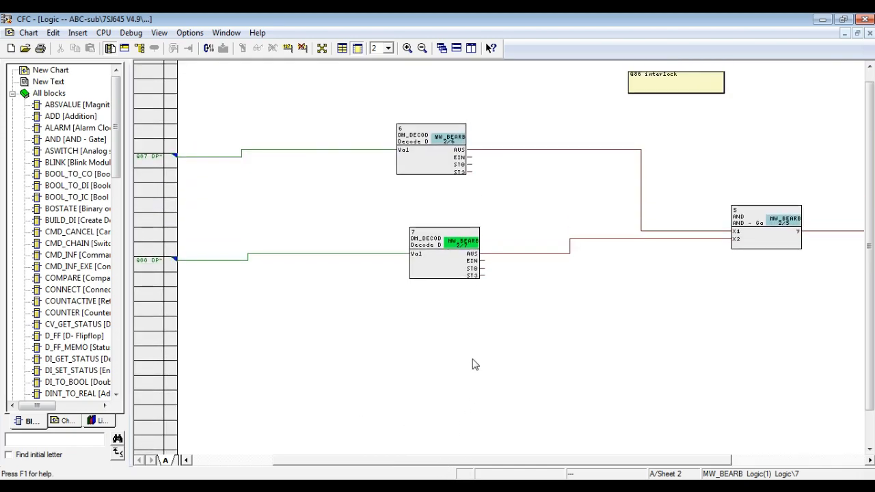
scroll(473, 362, "down", 1)
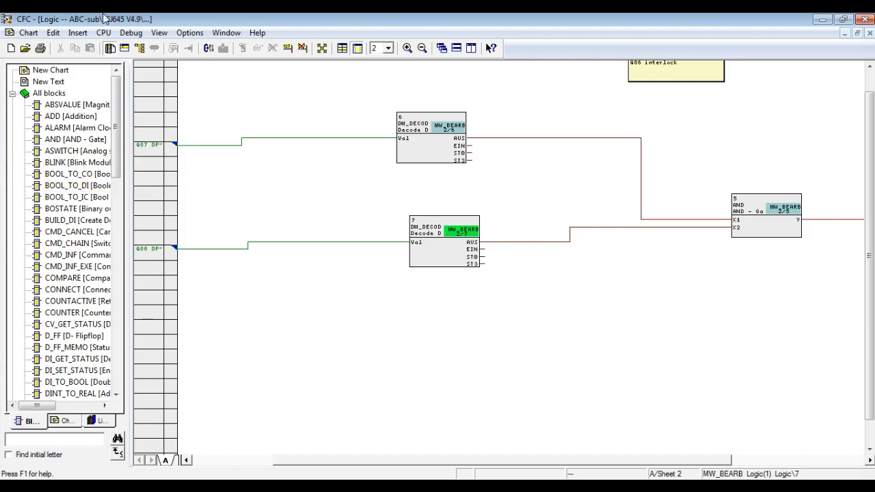
left_click_drag(60, 83, 665, 364)
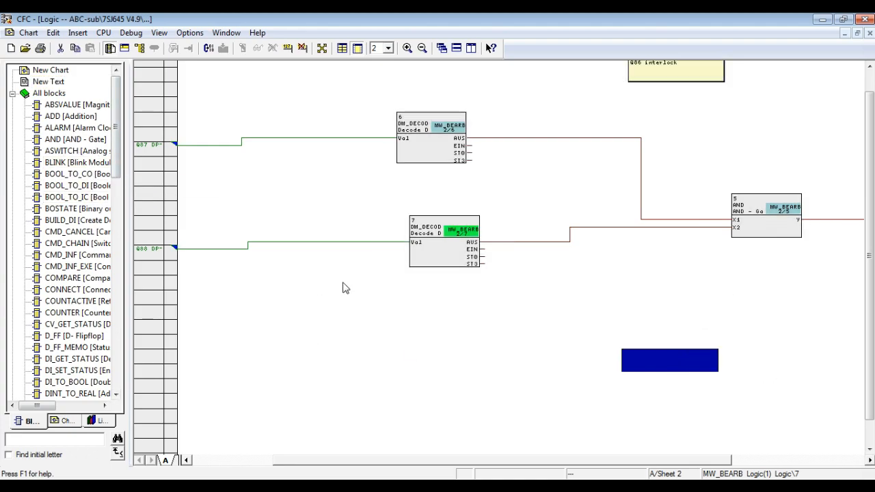
double_click(661, 357)
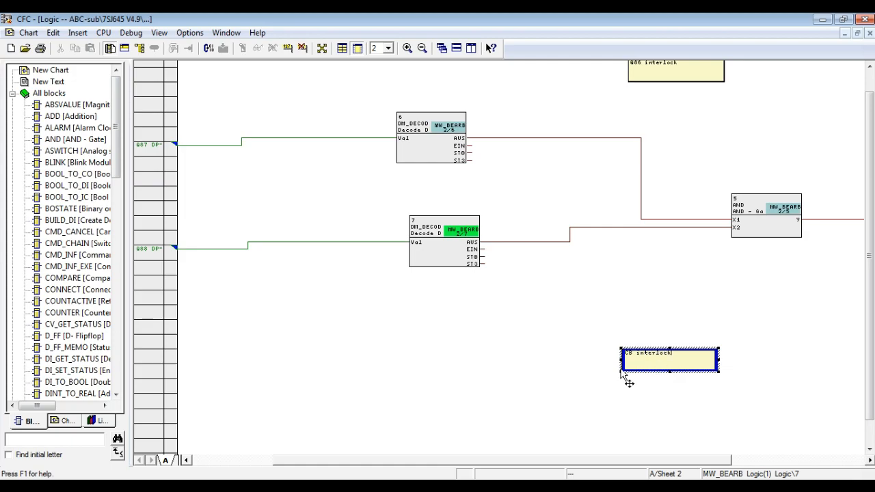
left_click(598, 387)
scroll(603, 389, "down", 2)
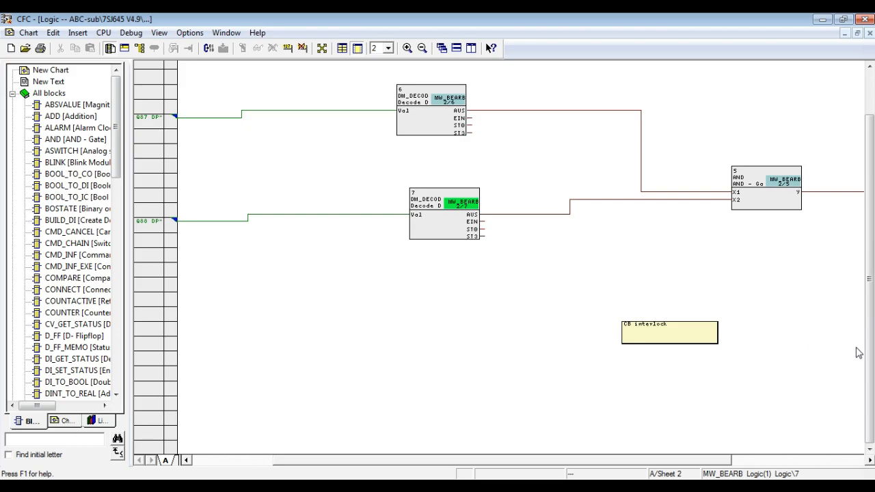
scroll(776, 360, "up", 3)
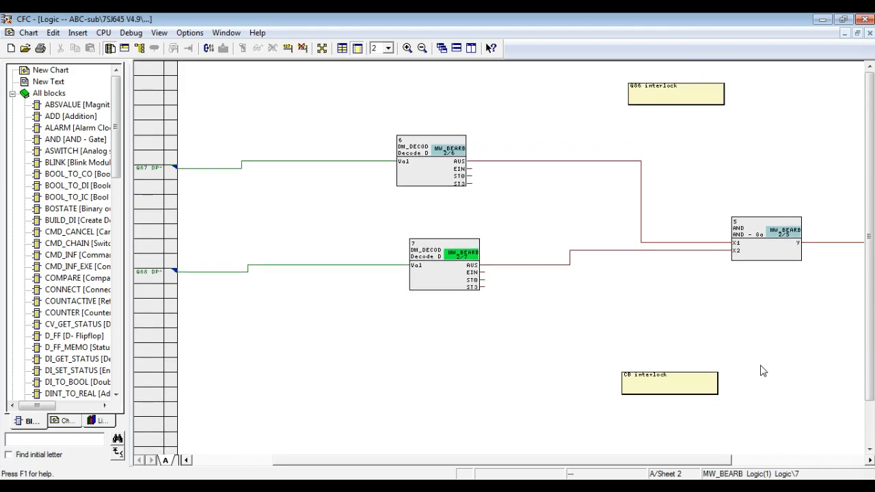
scroll(756, 397, "down", 1)
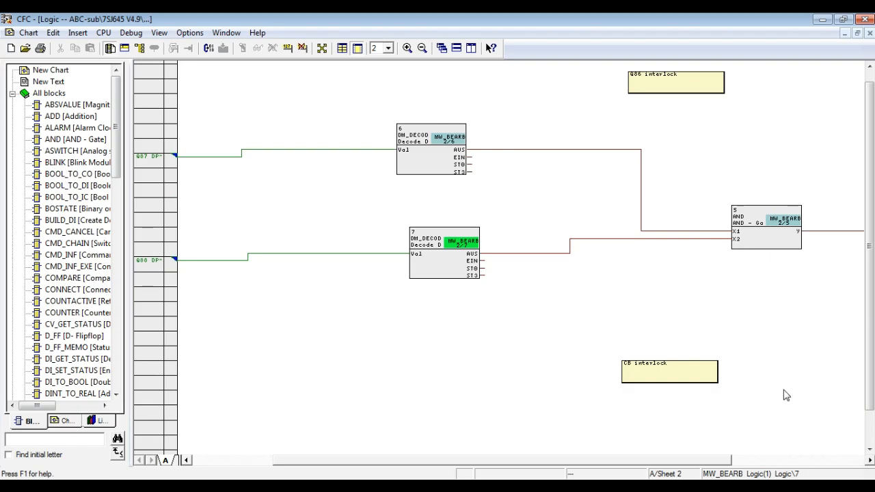
left_click(422, 49)
left_click(423, 51)
left_click(408, 47)
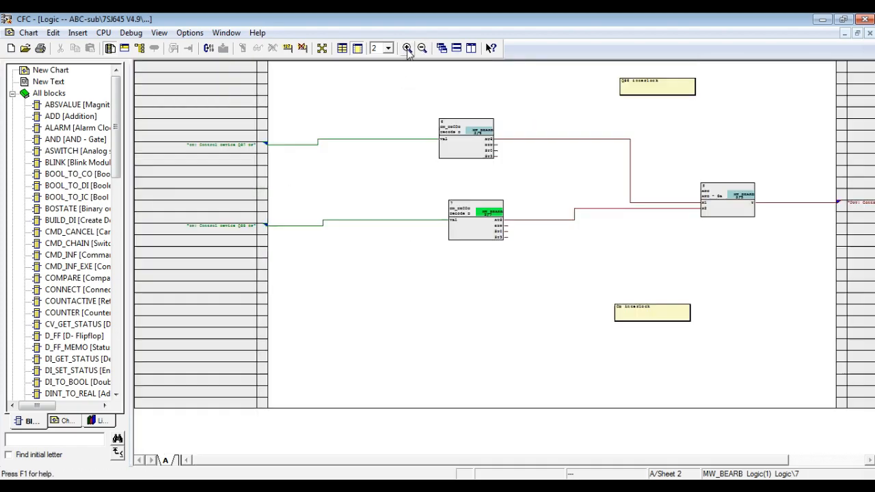
left_click(643, 309)
right_click(640, 307)
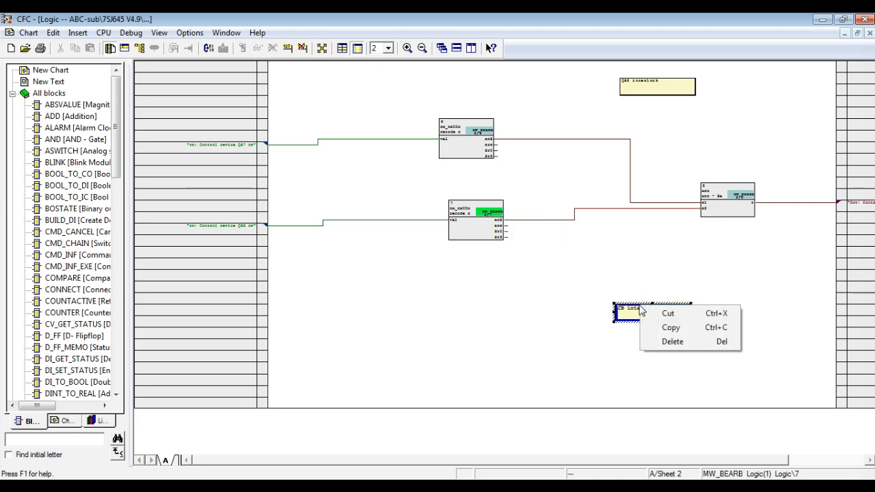
key("Escape")
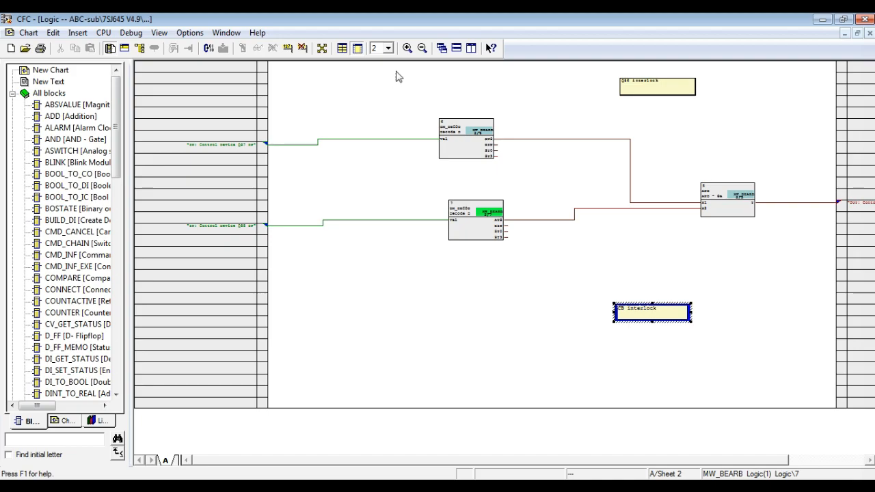
left_click(388, 49)
left_click(388, 84)
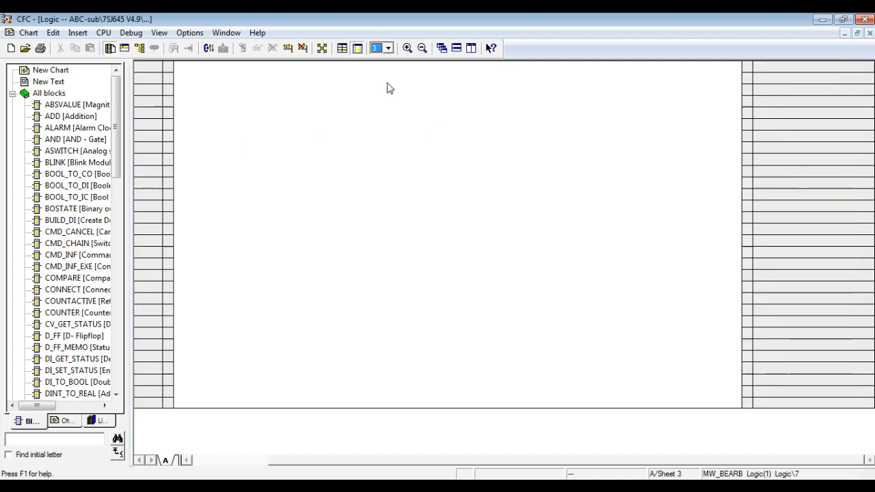
right_click(439, 90)
left_click(433, 95)
left_click(388, 49)
left_click(387, 76)
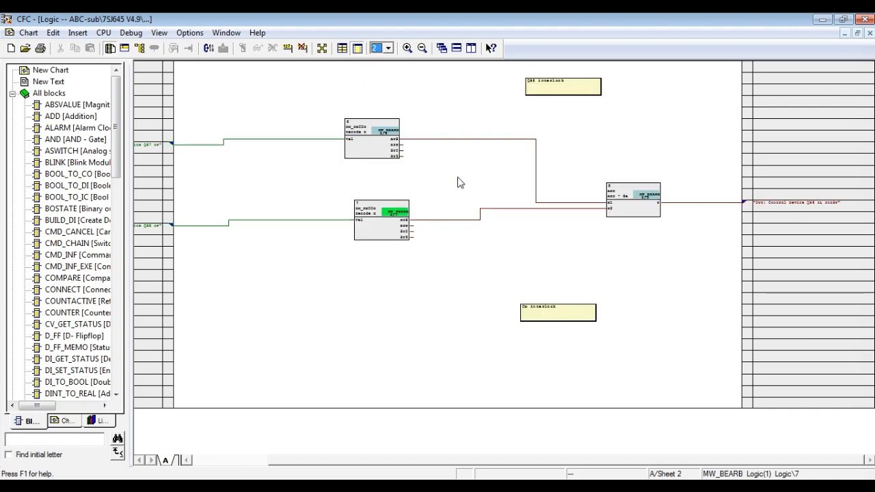
Move the "CB interlock" text note from sheet 2 to the upper area of the empty sheet 3.
left_click(536, 305)
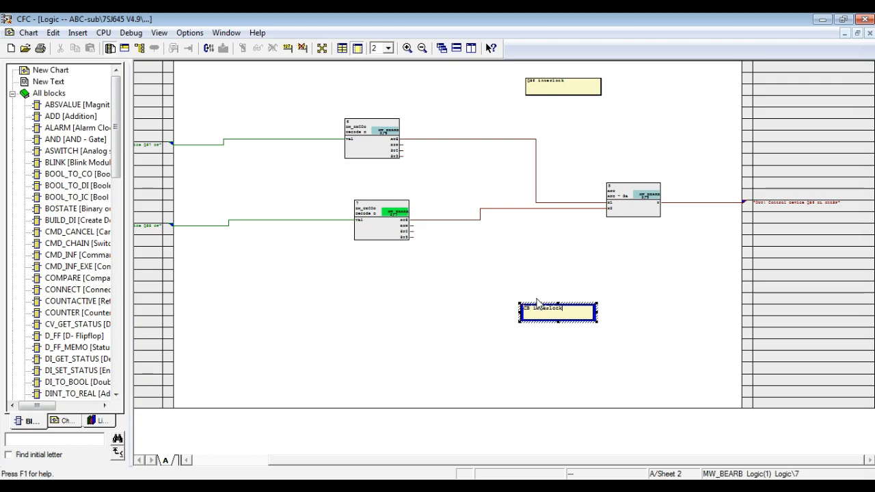
left_click_drag(544, 303, 517, 414)
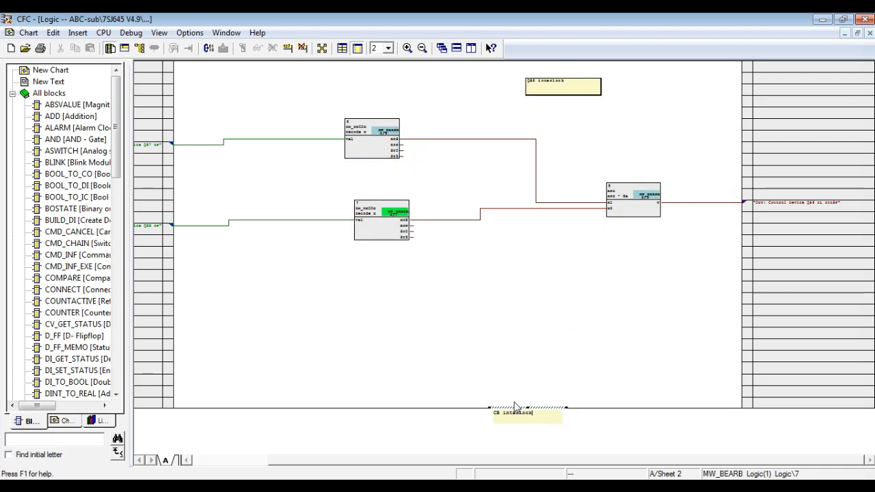
left_click(388, 47)
left_click(379, 83)
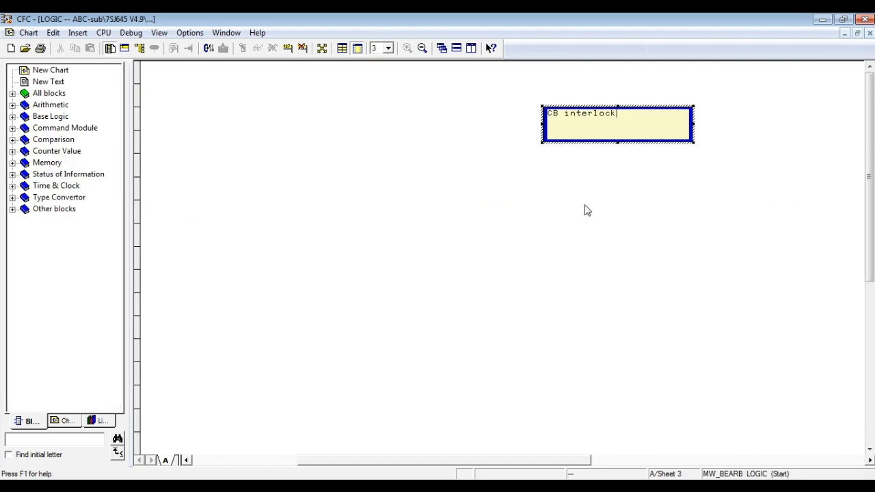
left_click(586, 210)
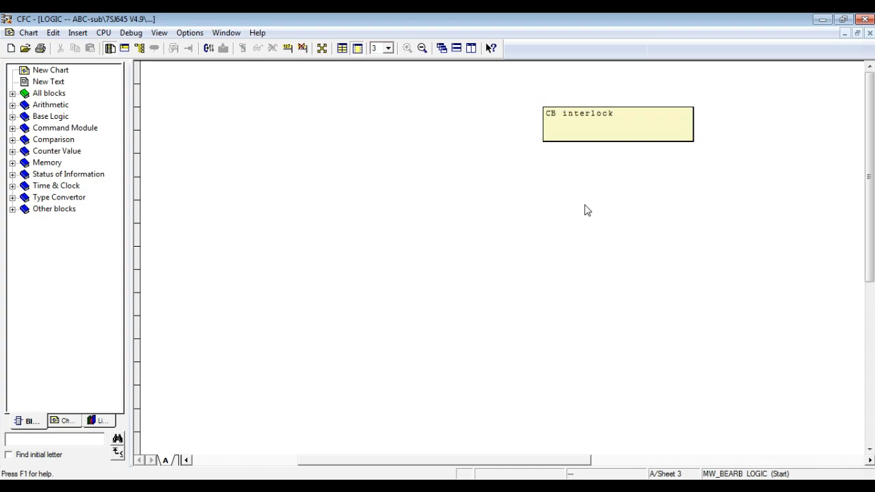
Place three NEG blocks in a column below the CB interlock note and an AND gate to the right of them.
left_click(13, 117)
left_click(14, 117)
left_click(13, 118)
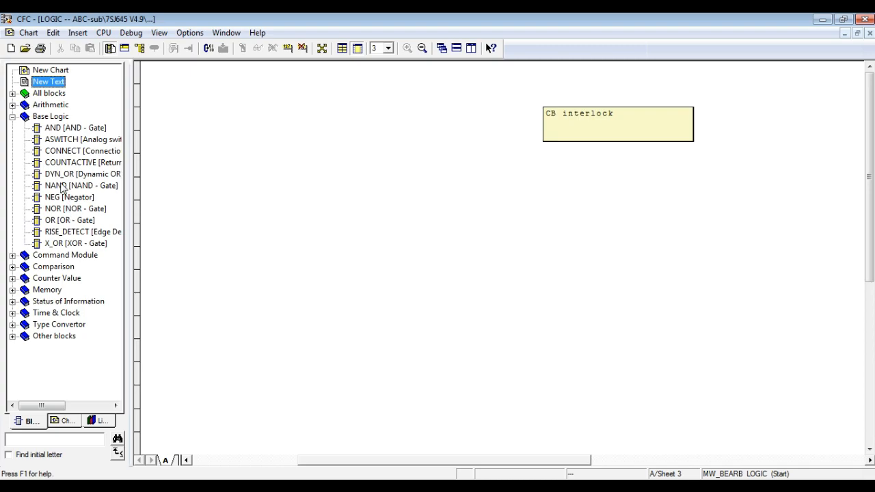
left_click_drag(63, 200, 448, 229)
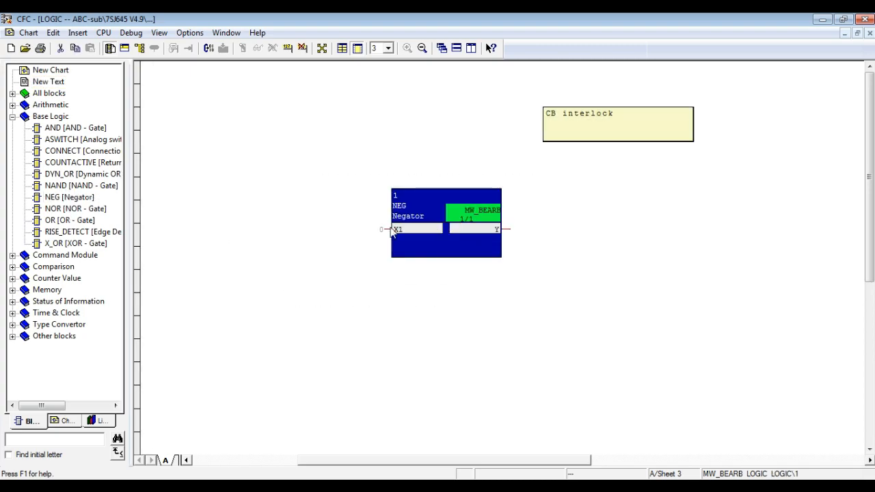
left_click_drag(70, 199, 451, 349)
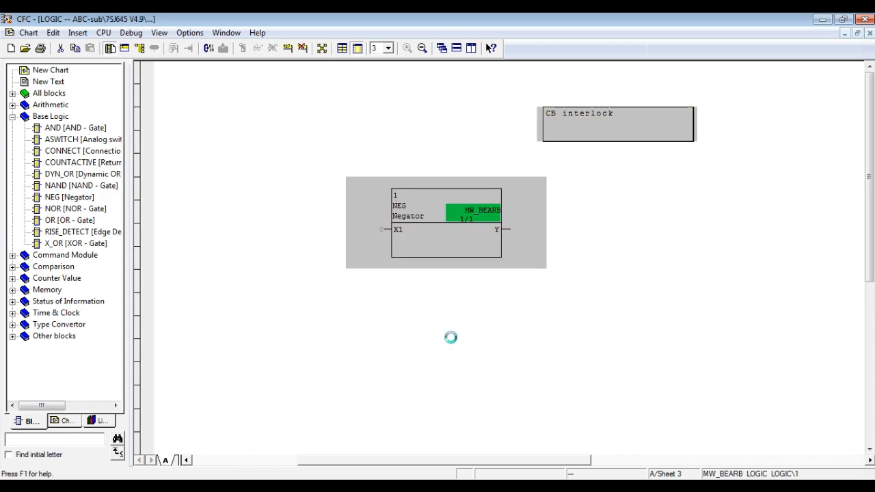
left_click_drag(51, 198, 447, 415)
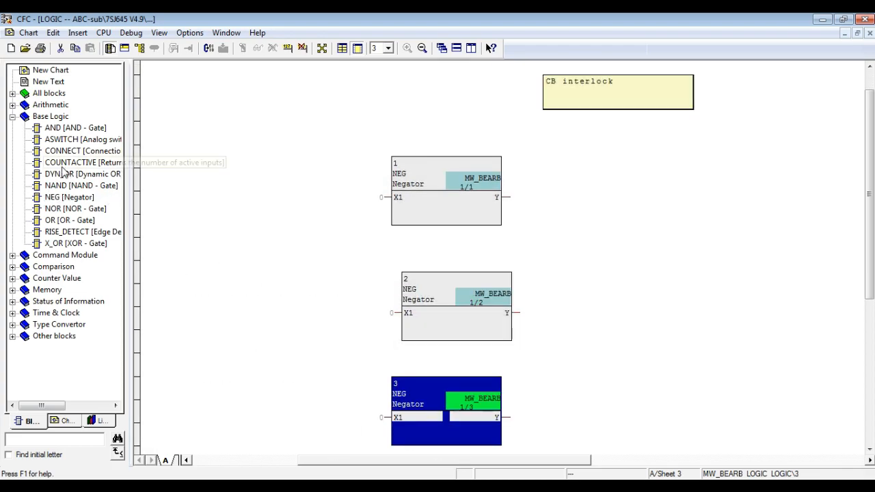
left_click(55, 130)
left_click_drag(55, 133, 753, 258)
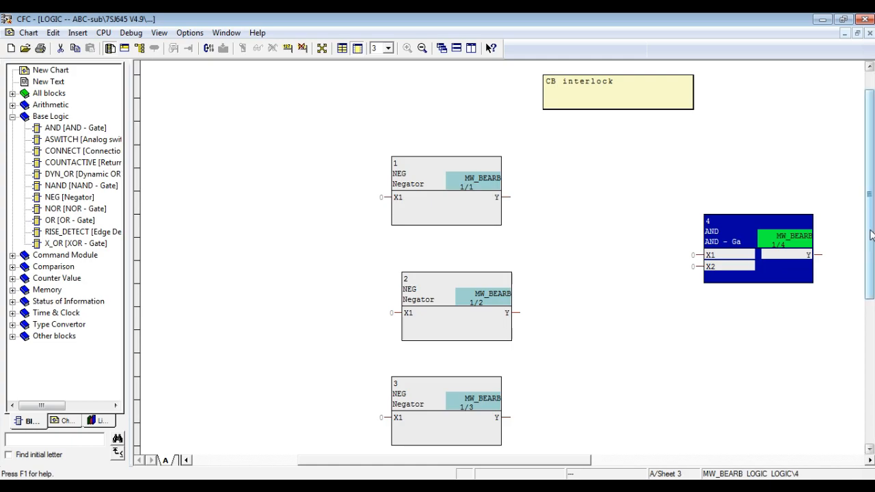
Add two DM_DECODE blocks, one under the other, below the third NEG block.
left_click_drag(871, 235, 871, 315)
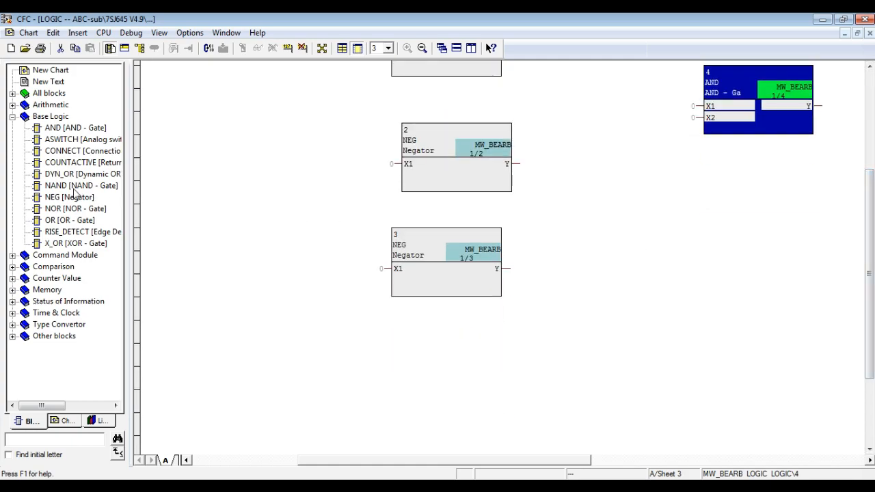
left_click(12, 92)
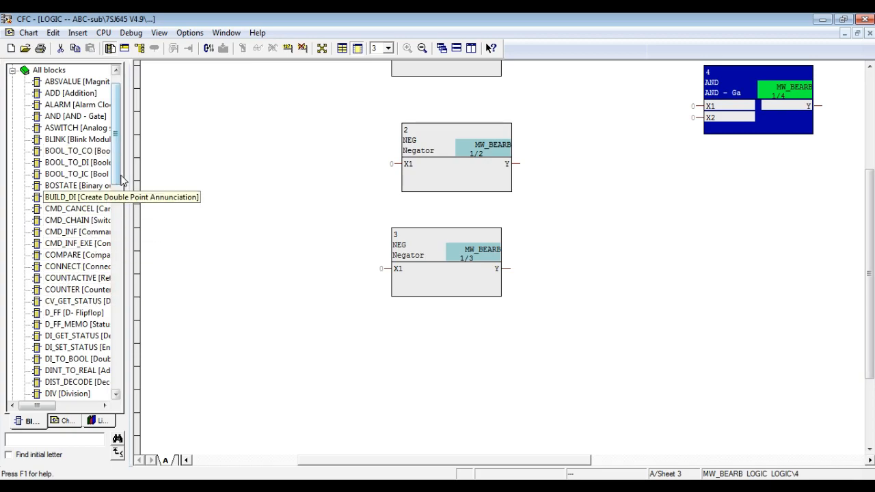
left_click_drag(122, 177, 123, 200)
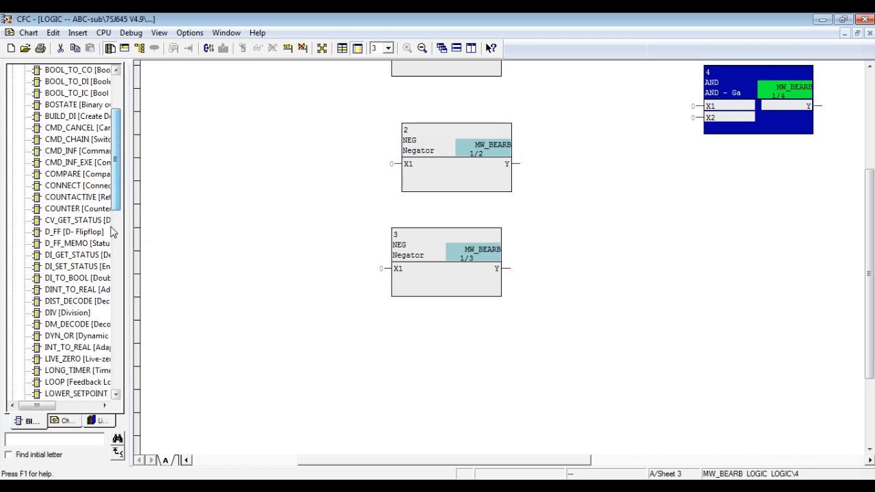
left_click_drag(75, 324, 454, 405)
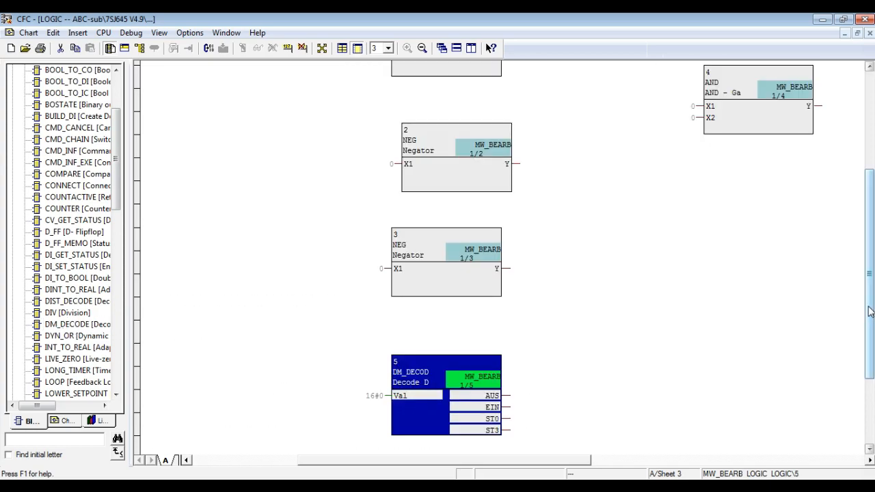
scroll(869, 313, "down", 3)
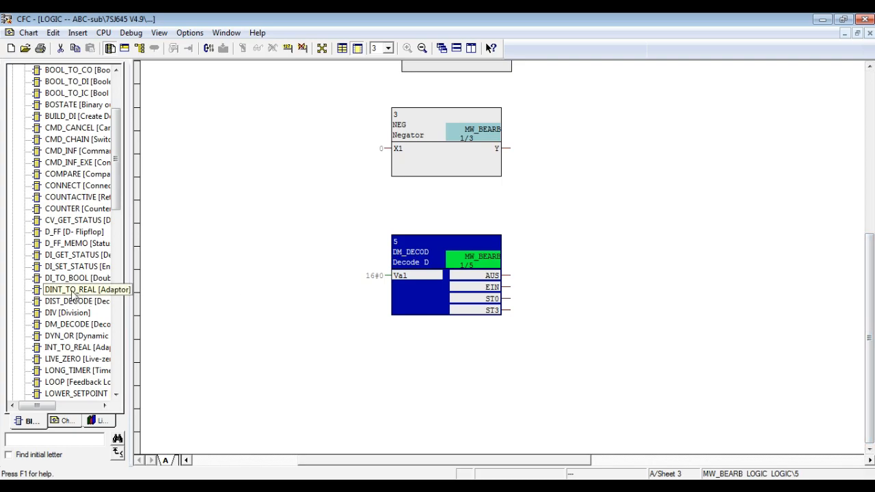
left_click_drag(68, 326, 446, 391)
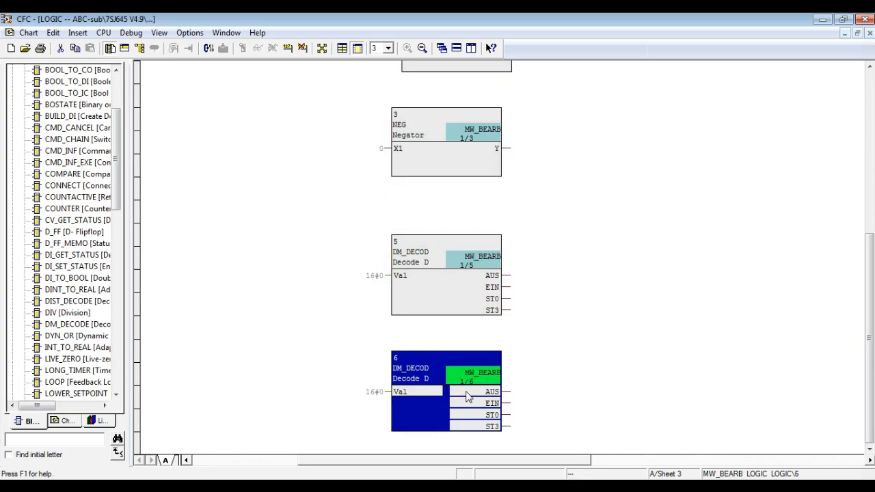
left_click(613, 377)
Connect the X1 input of the top NEG block to the Userdef signal 86.opt of type SP.
left_click_drag(868, 339, 869, 238)
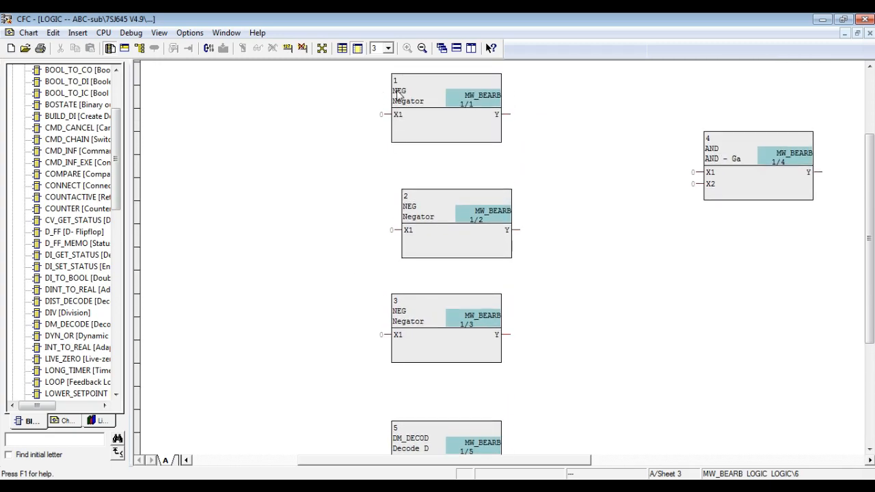
right_click(399, 114)
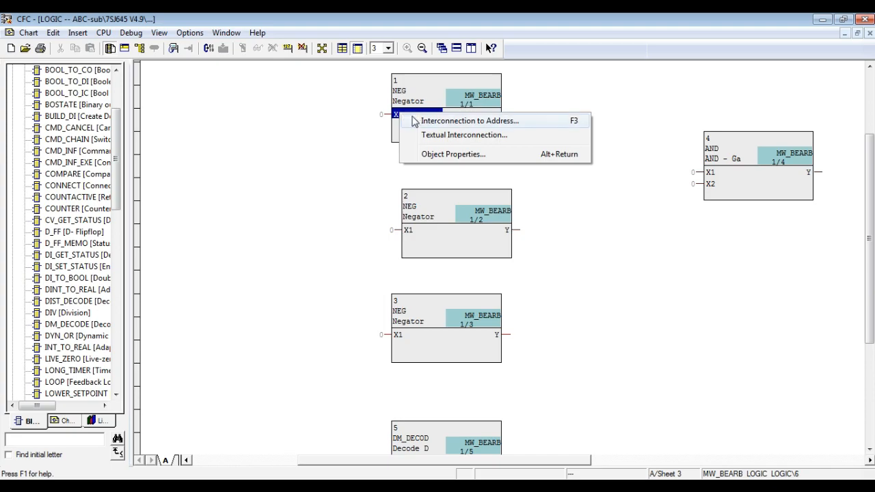
left_click(419, 122)
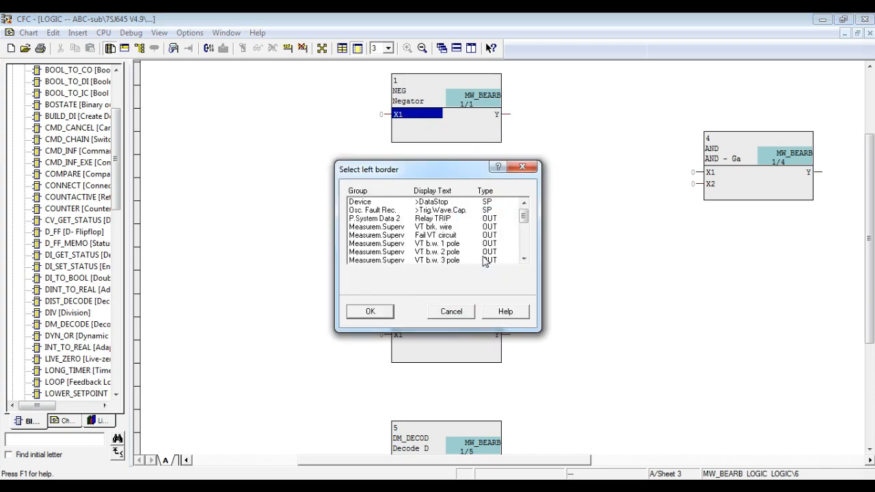
left_click_drag(523, 218, 523, 247)
left_click_drag(441, 259, 391, 301)
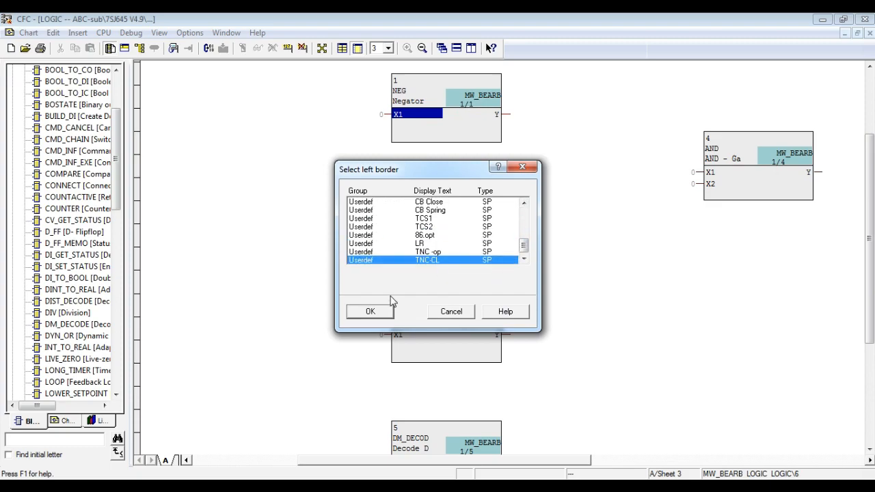
left_click(431, 235)
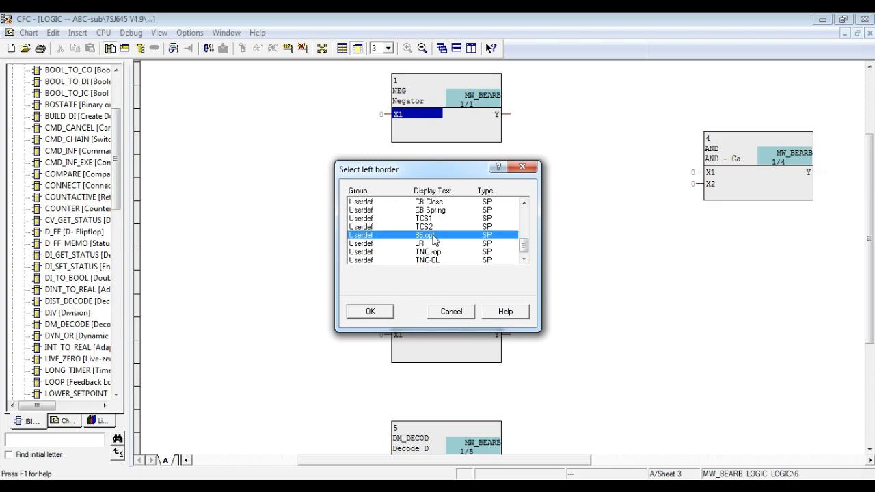
left_click(366, 313)
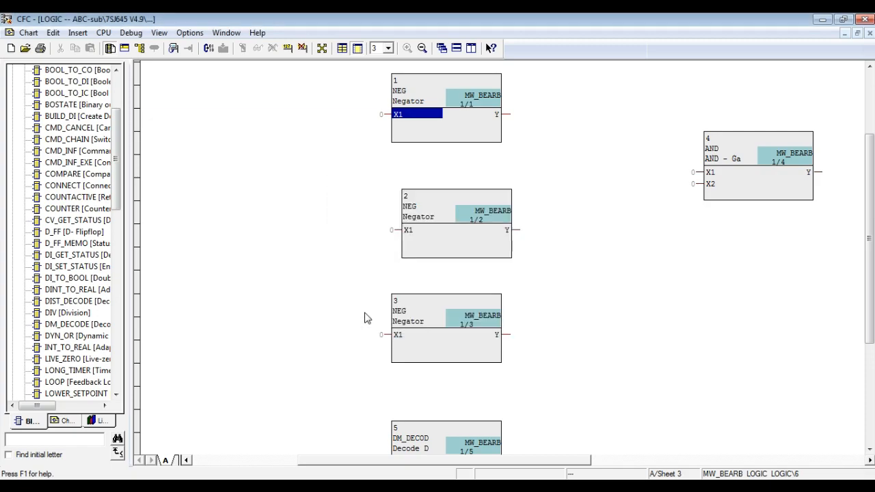
Connect the X1 input of the middle NEG block to the Userdef signal TCS1 of type SP.
right_click(412, 233)
left_click(423, 244)
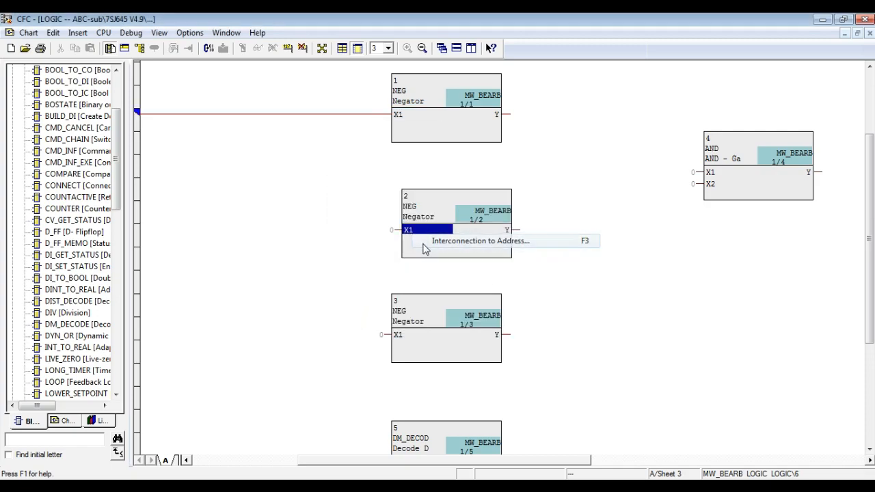
left_click_drag(526, 217, 524, 242)
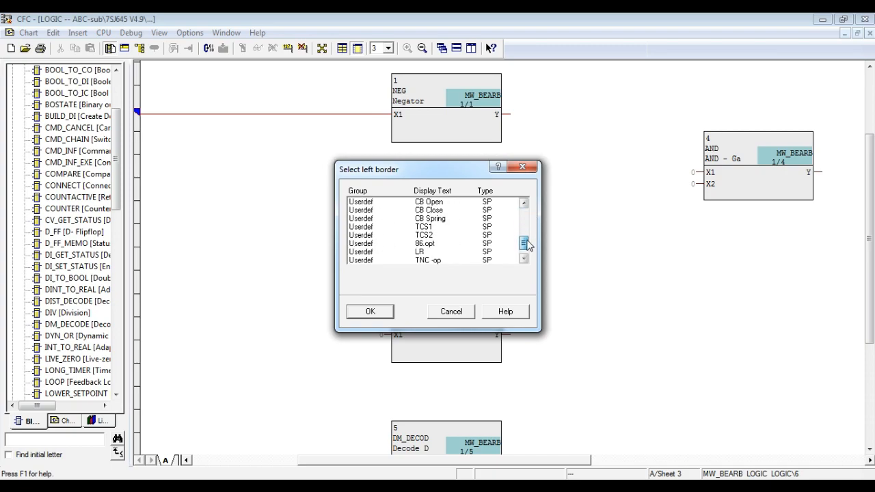
left_click(423, 227)
left_click(360, 316)
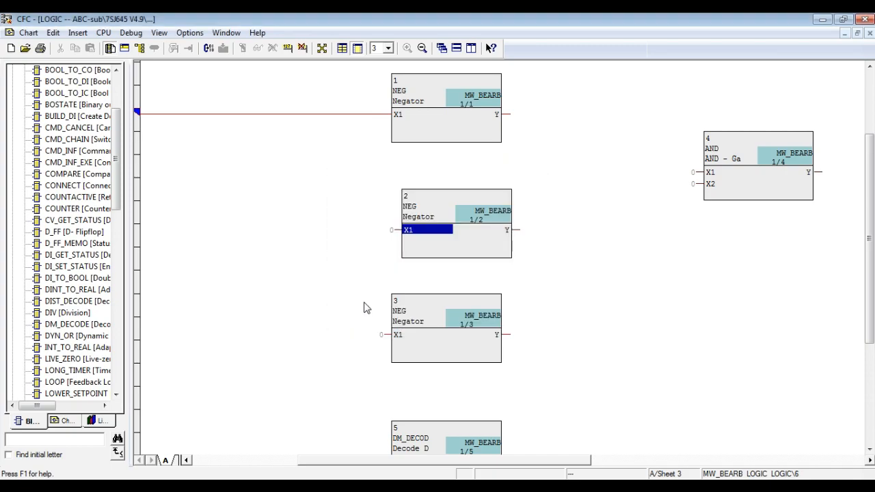
Connect the X1 input of the third NEG block to the Userdef signal TCS2 of type SP.
right_click(398, 338)
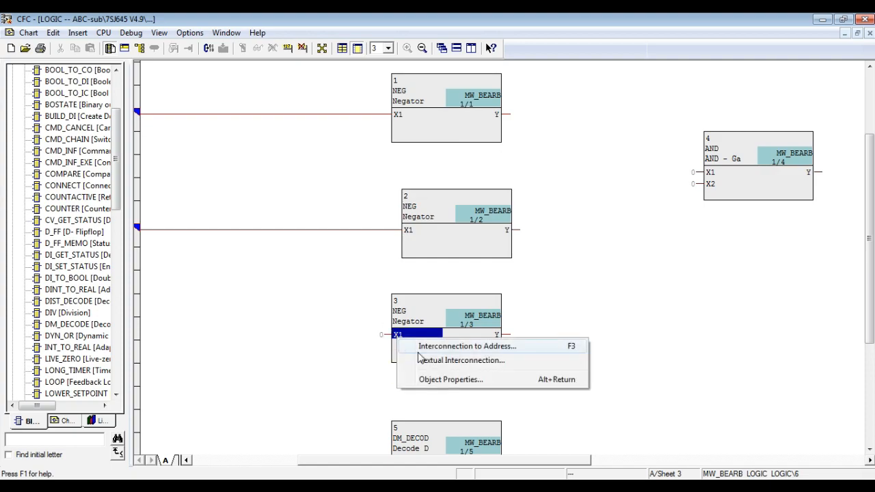
left_click(421, 348)
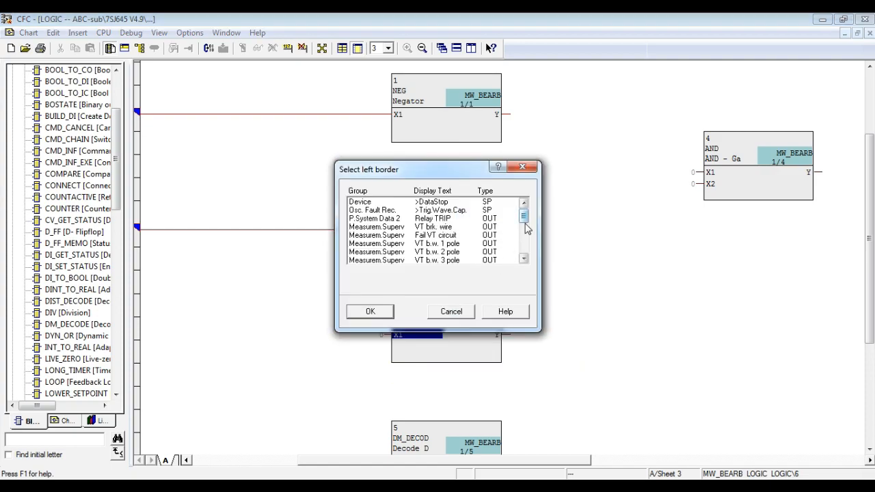
scroll(526, 226, "down", 3)
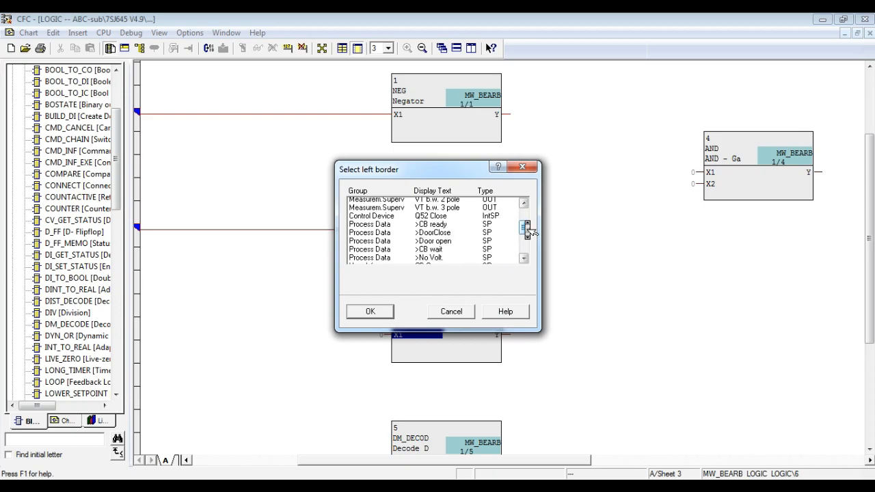
scroll(525, 229, "up", 1)
scroll(525, 232, "down", 2)
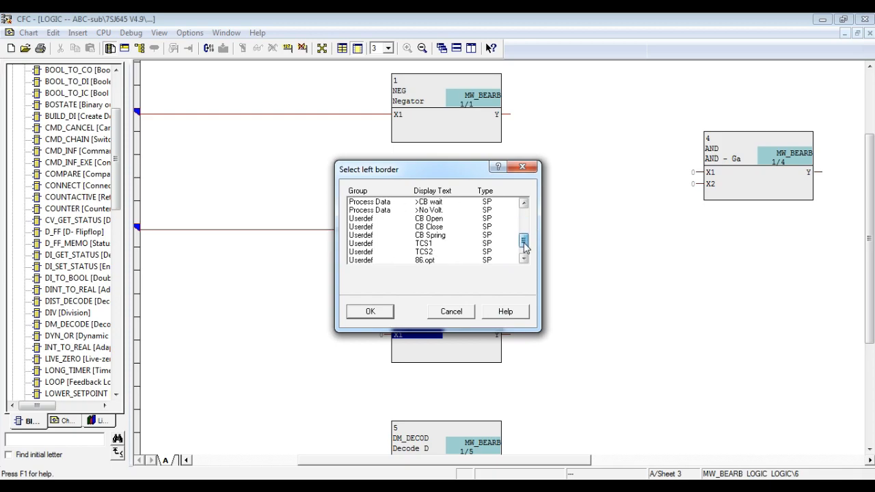
left_click(461, 252)
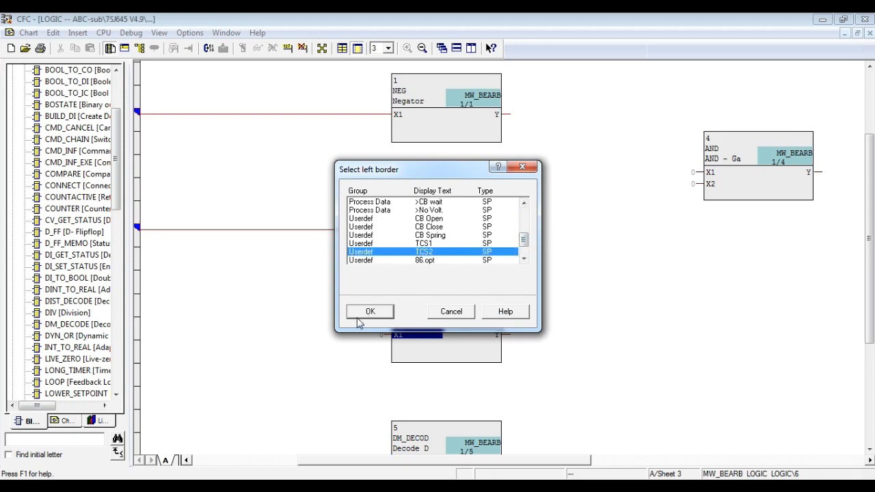
left_click(357, 320)
Connect the Val input of the upper DM_DECODE block to the Control Device signal Q89 of type DP.
left_click_drag(869, 275, 871, 314)
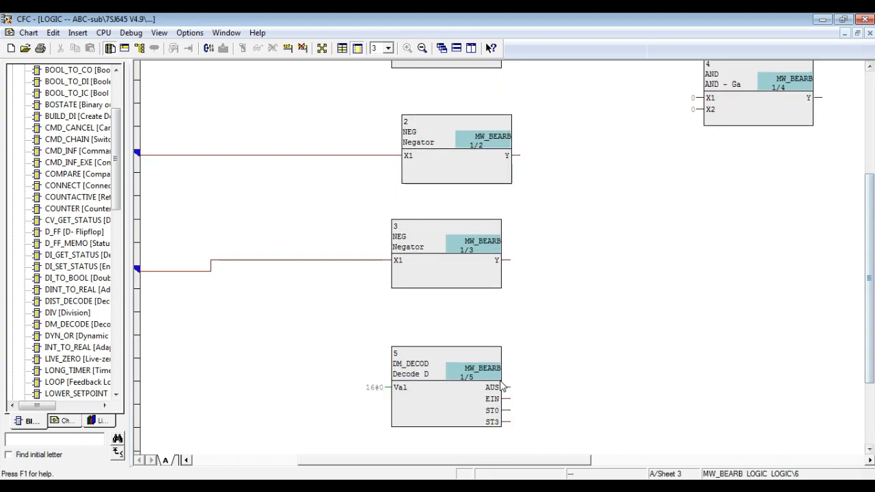
right_click(412, 388)
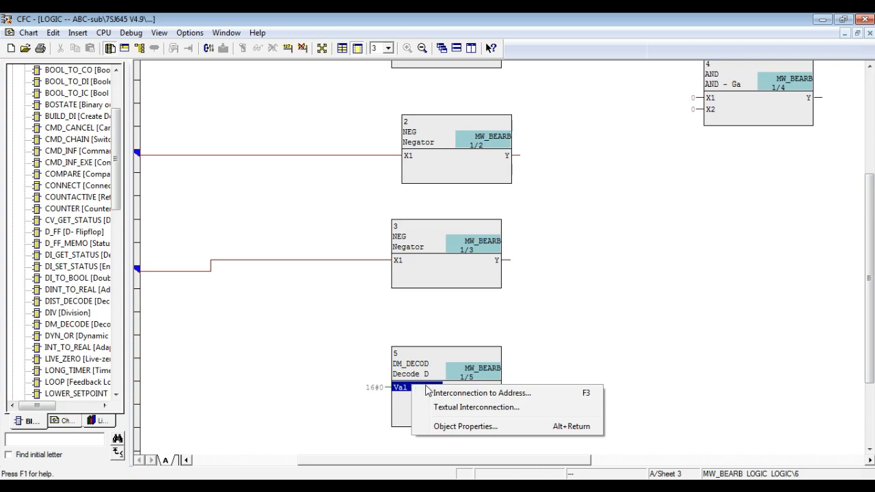
left_click(435, 395)
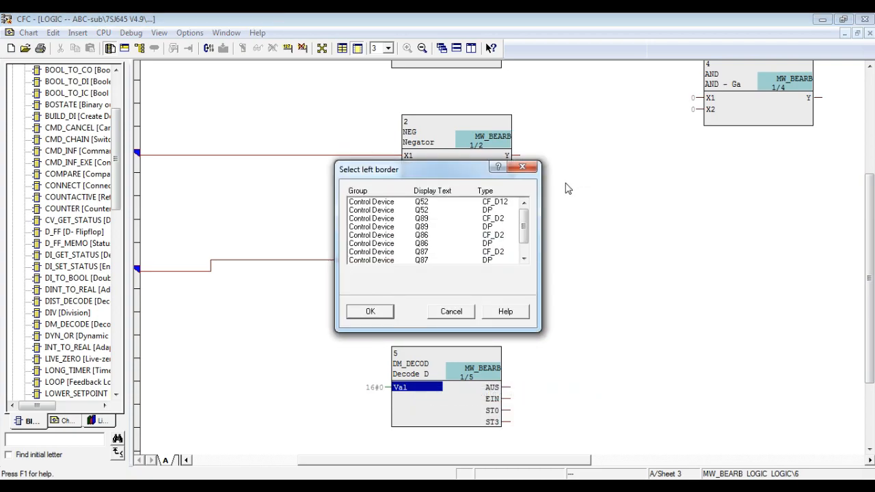
left_click_drag(526, 217, 524, 234)
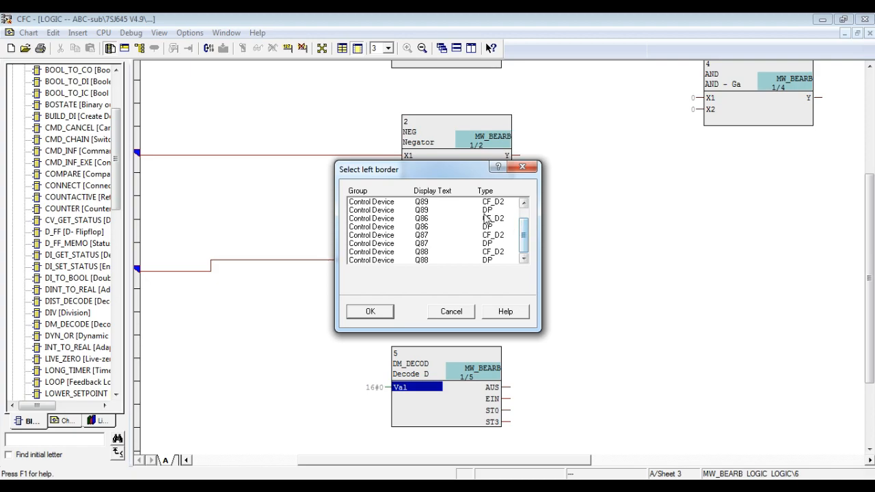
left_click(451, 210)
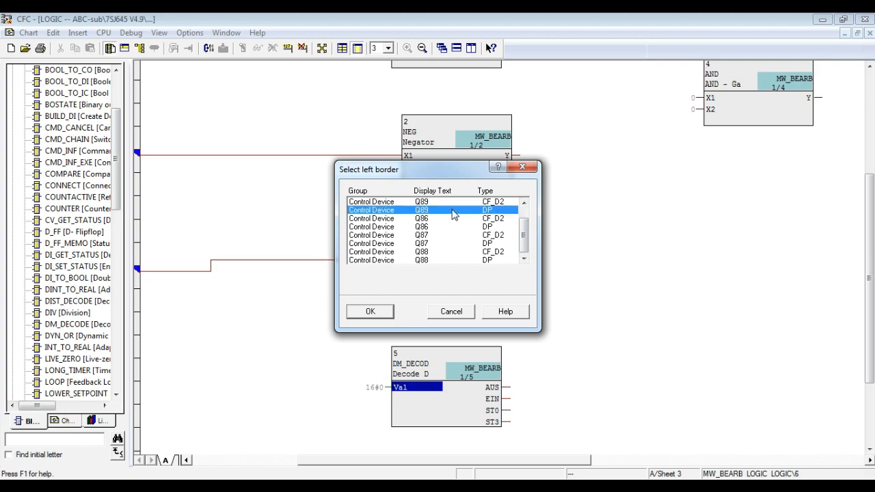
left_click(370, 311)
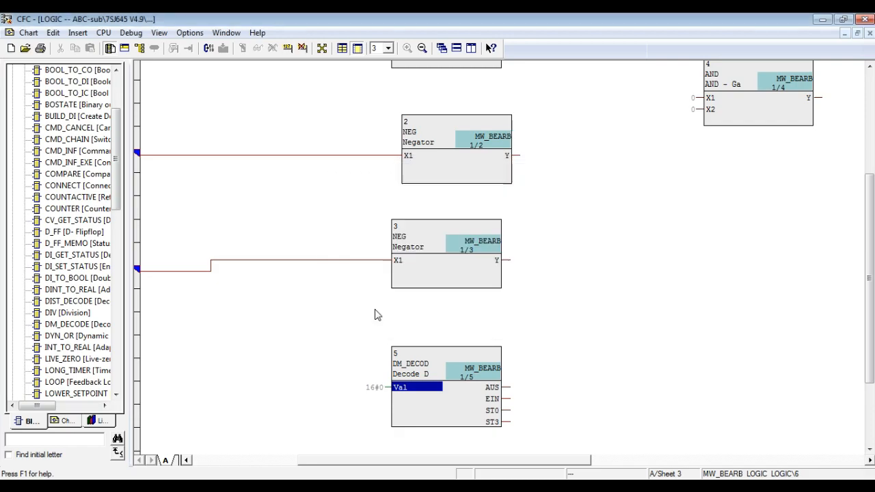
Connect the Val input of the lower DM_DECODE block to the Control Device signal Q88 of type DP.
left_click_drag(869, 272, 868, 324)
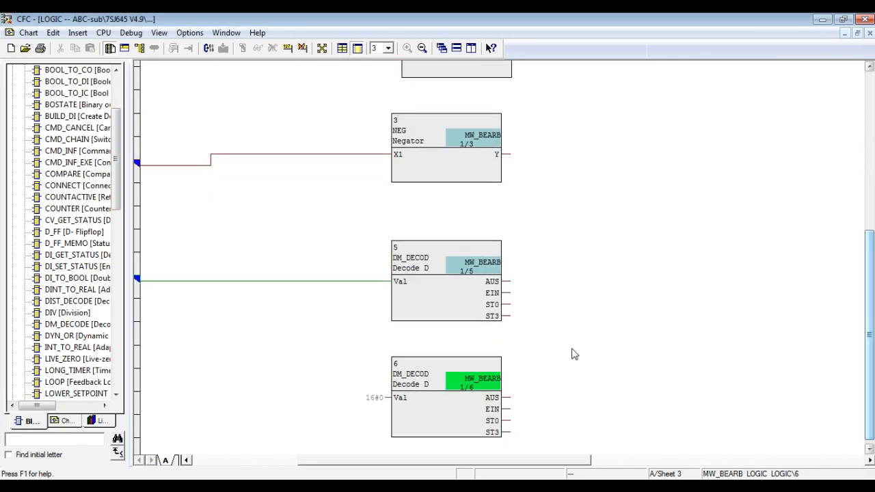
right_click(410, 401)
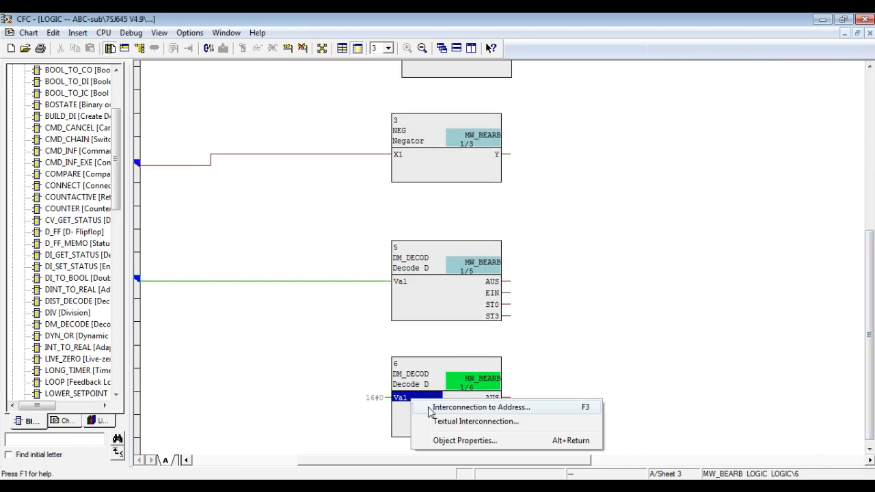
left_click(435, 408)
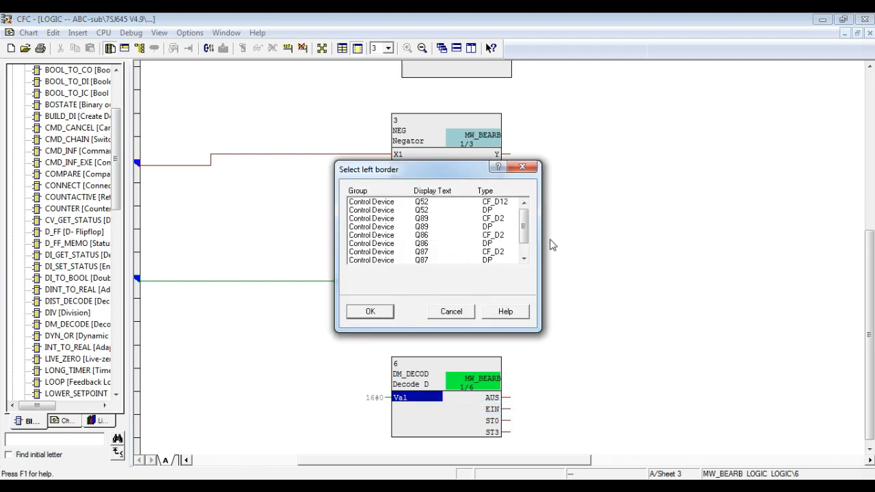
scroll(530, 233, "down", 1)
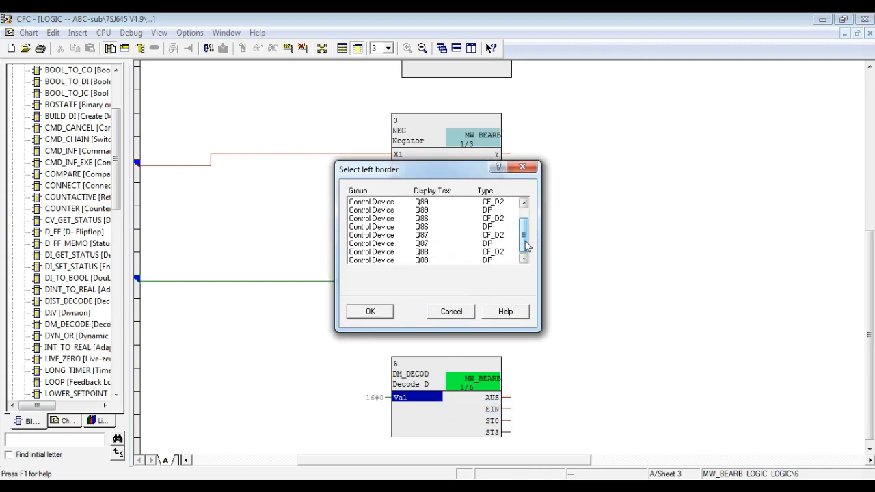
left_click(459, 254)
left_click(458, 260)
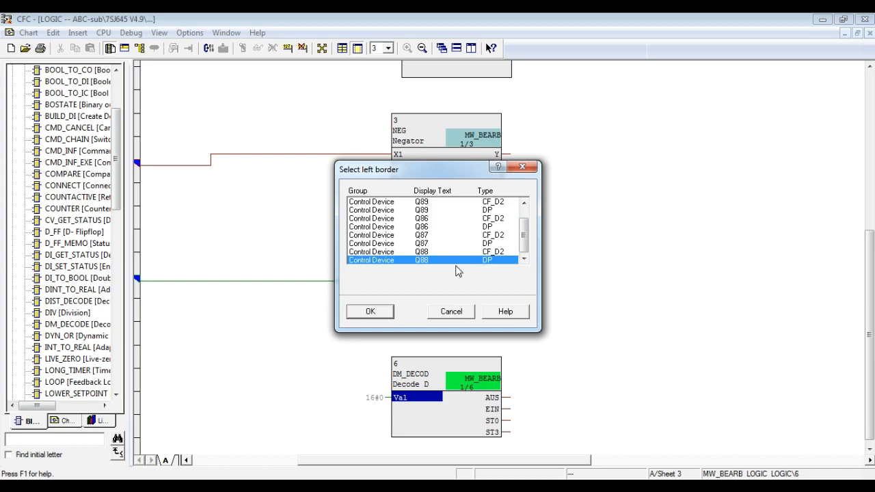
left_click(370, 310)
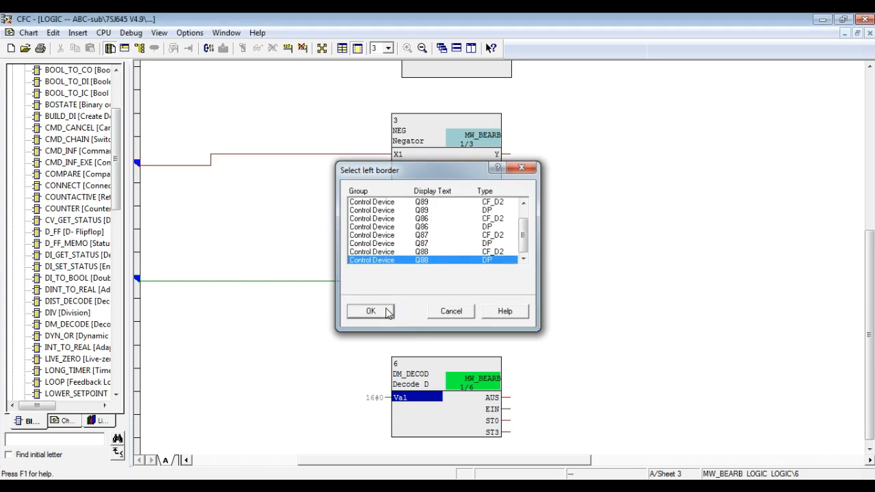
left_click_drag(490, 462, 553, 455)
scroll(870, 305, "up", 1)
scroll(869, 305, "up", 8)
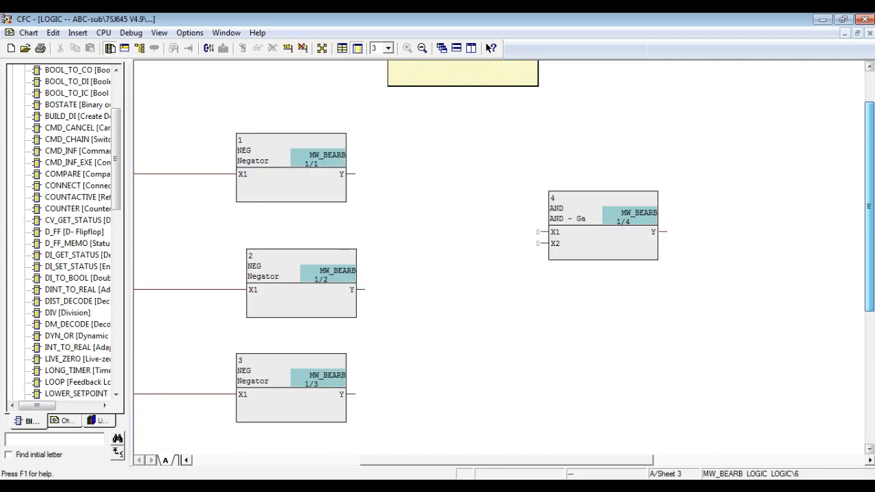
left_click(596, 252)
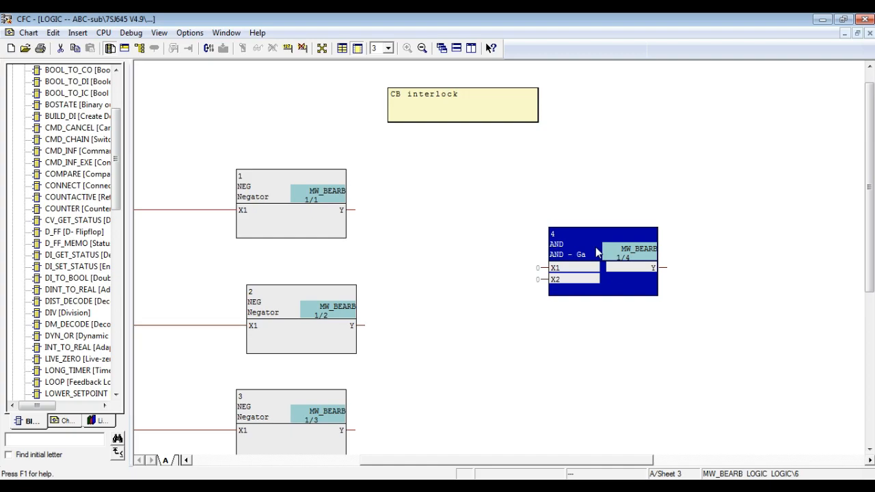
double_click(596, 253)
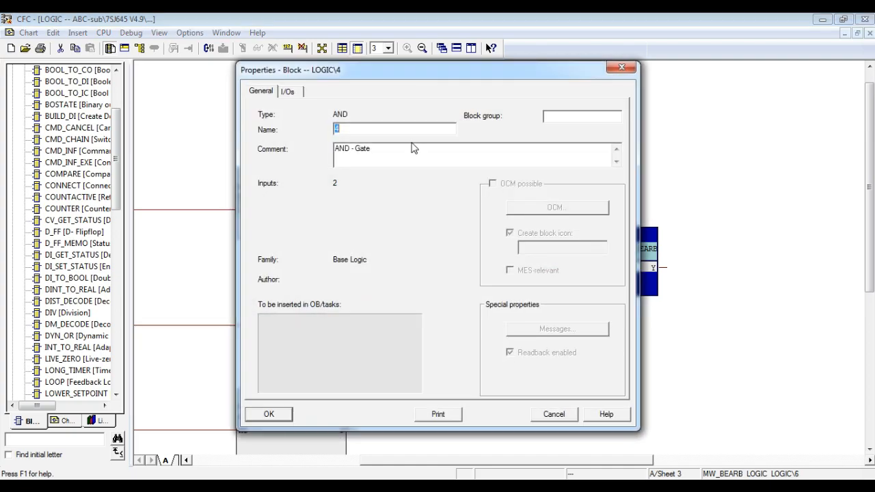
left_click(287, 91)
left_click(274, 91)
left_click(629, 68)
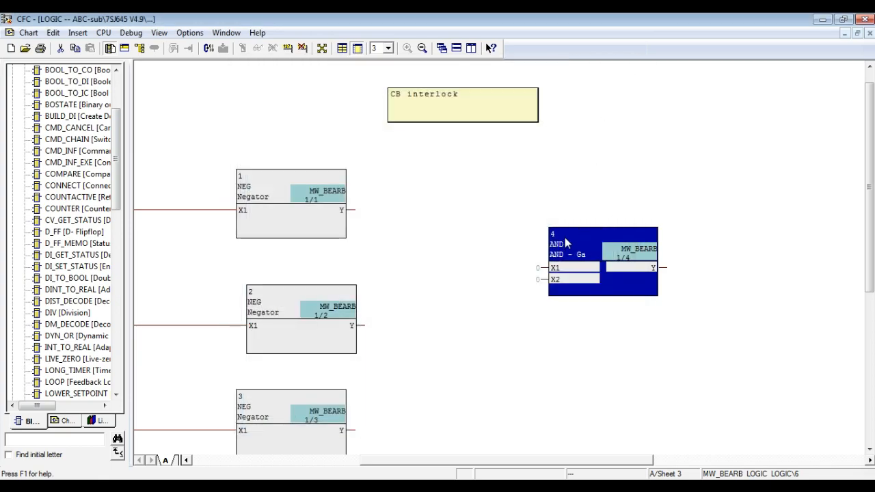
Set the number of inputs of the AND gate to 5.
right_click(566, 242)
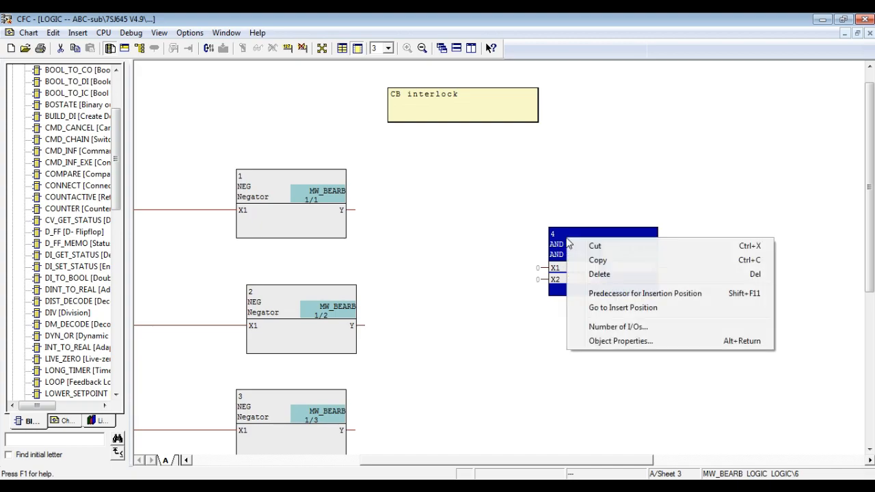
left_click(601, 327)
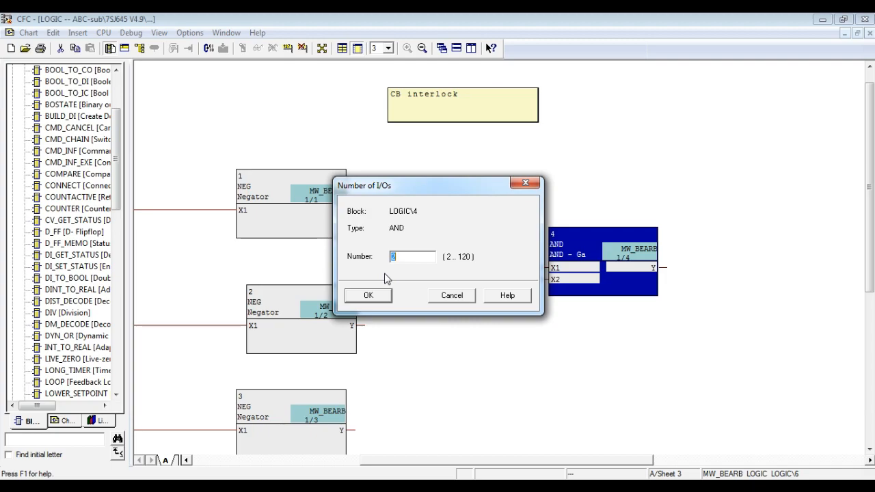
type("5")
left_click(376, 298)
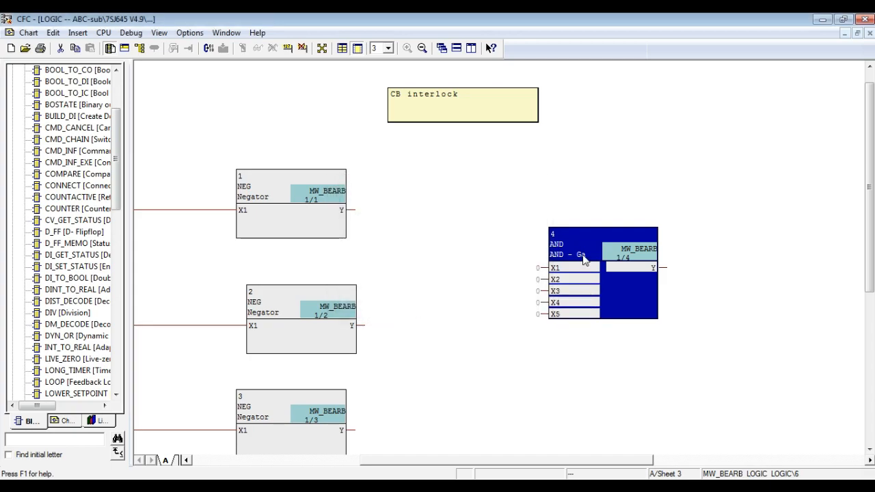
Connect the Y outputs of the three NEG blocks, from top to bottom, to inputs X1, X2 and X3 of the AND gate.
left_click(335, 210)
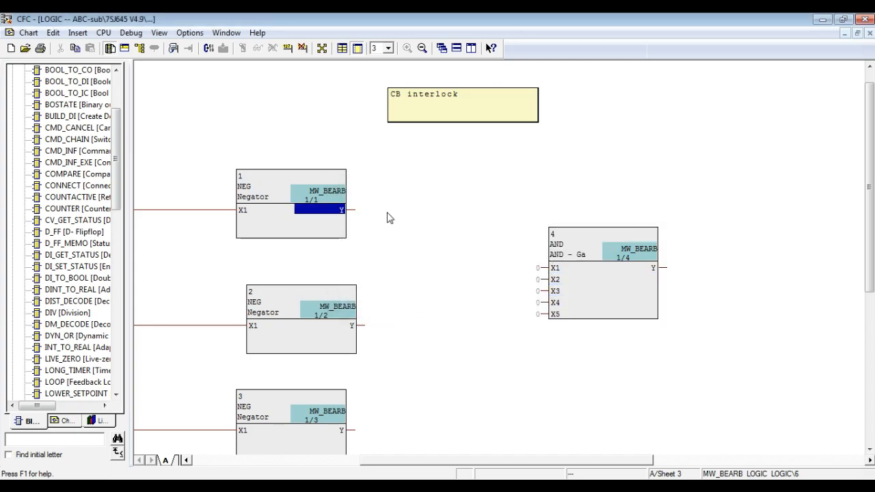
left_click(554, 267)
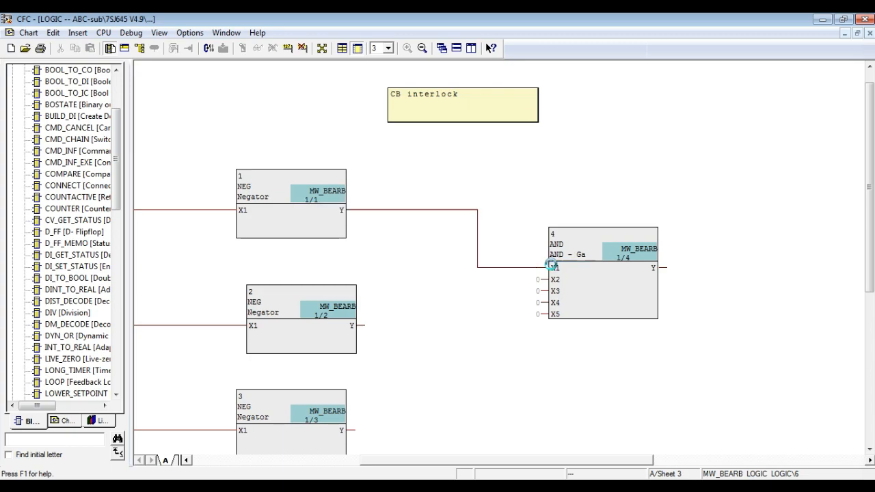
left_click(352, 327)
left_click(565, 284)
left_click_drag(871, 245, 871, 304)
left_click(341, 321)
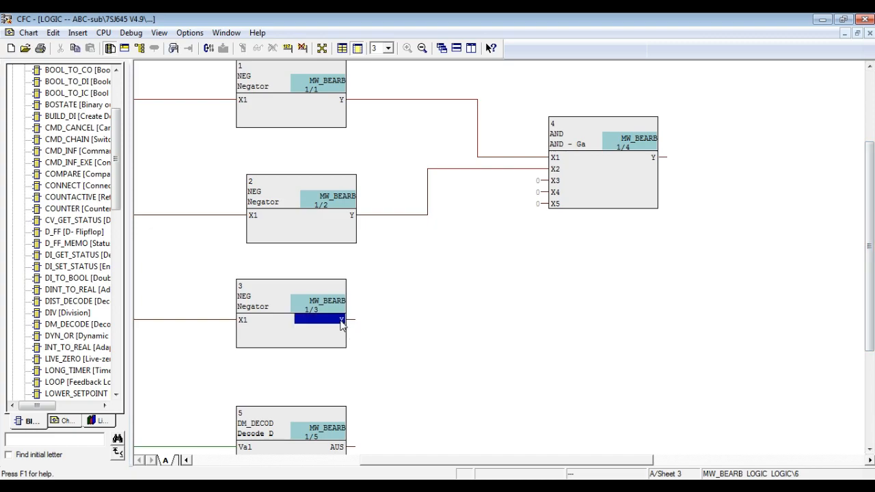
left_click(557, 182)
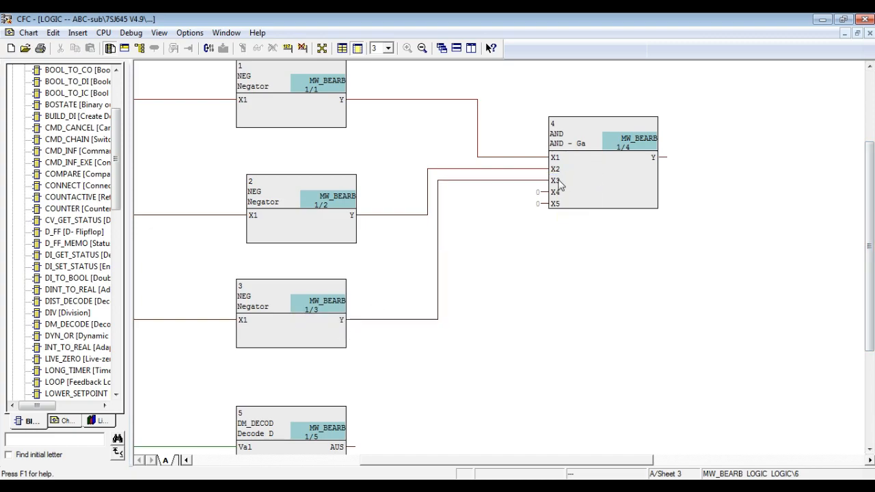
Connect the EIN outputs of the upper and lower DM_DECODE blocks to inputs X4 and X5 of the AND gate.
left_click_drag(871, 305, 871, 353)
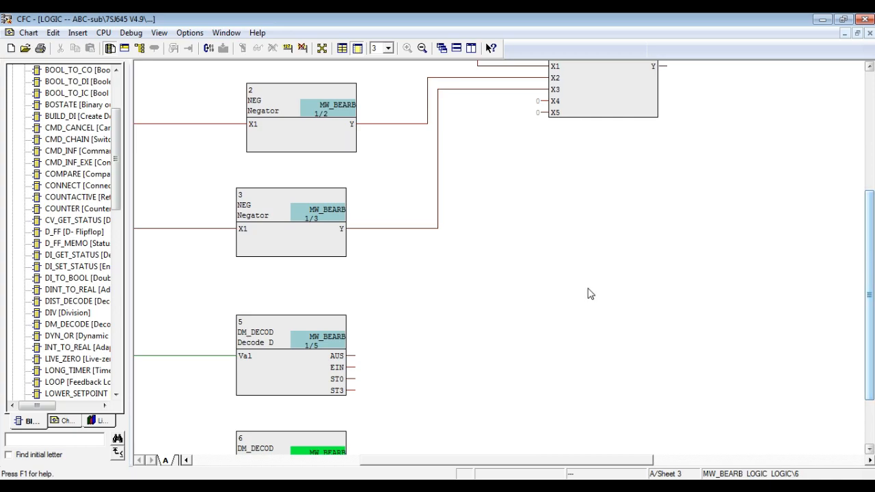
left_click(340, 368)
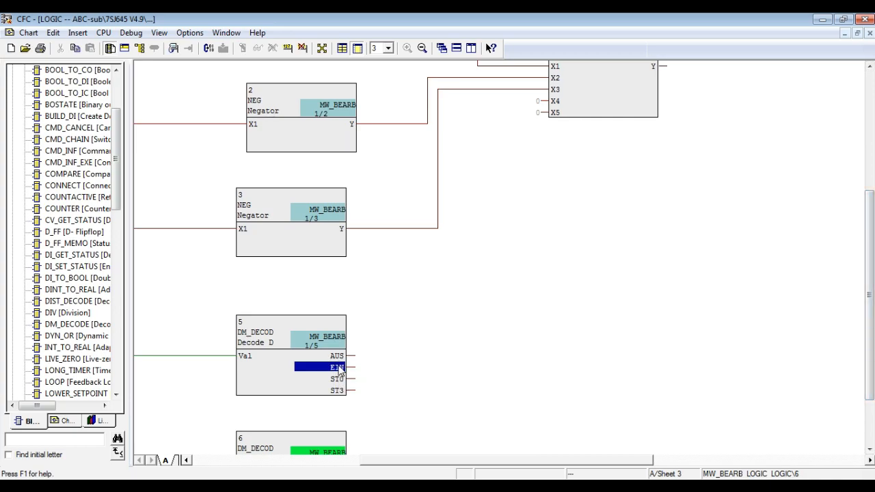
left_click(554, 102)
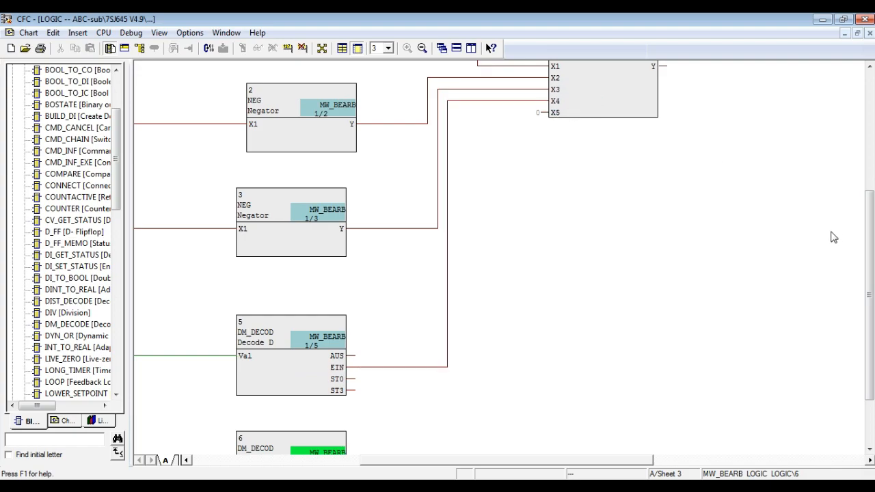
scroll(499, 260, "down", 3)
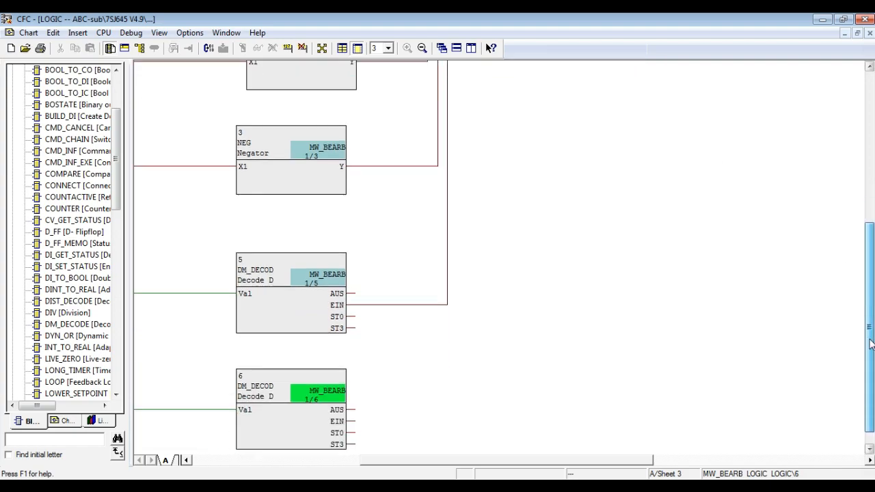
left_click(345, 421)
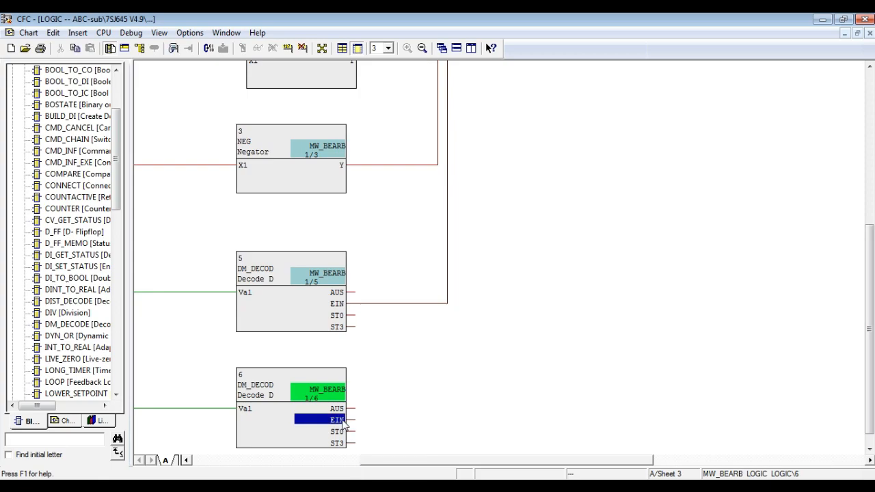
left_click_drag(871, 395, 871, 330)
left_click(557, 177)
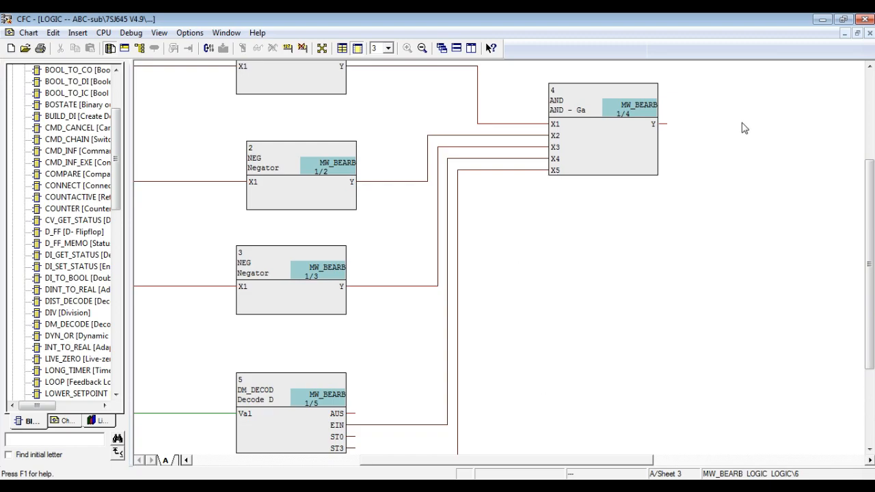
Connect the Y output of the five-input AND gate to the Control Device signal Q52 Close.
left_click(653, 125)
right_click(655, 127)
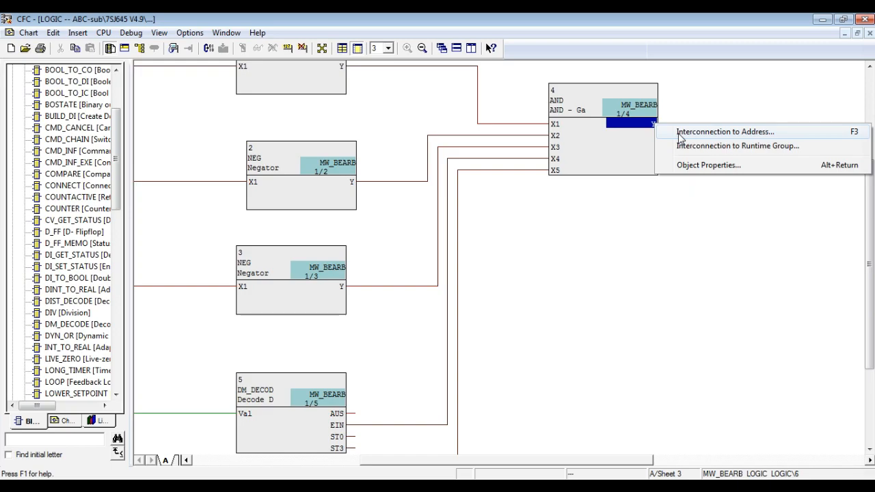
left_click(683, 132)
mouse_move(525, 190)
left_mouse_down()
mouse_move(522, 214)
mouse_move(523, 176)
left_mouse_up()
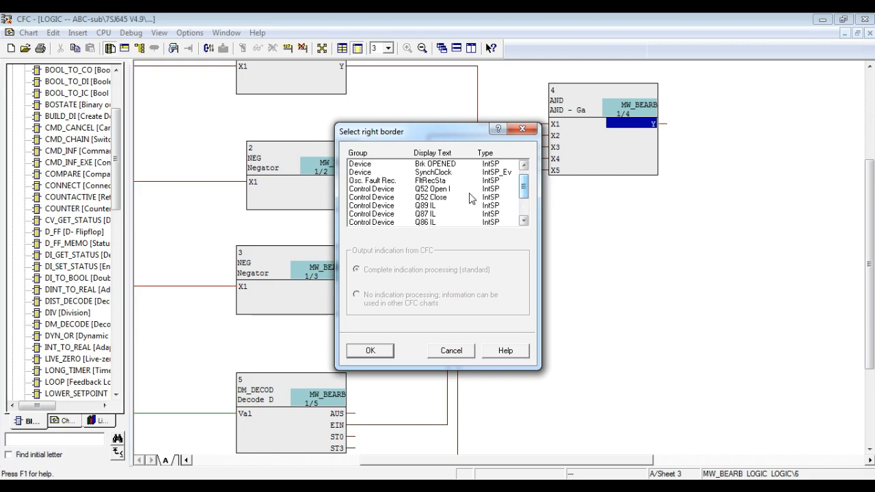
left_click(432, 198)
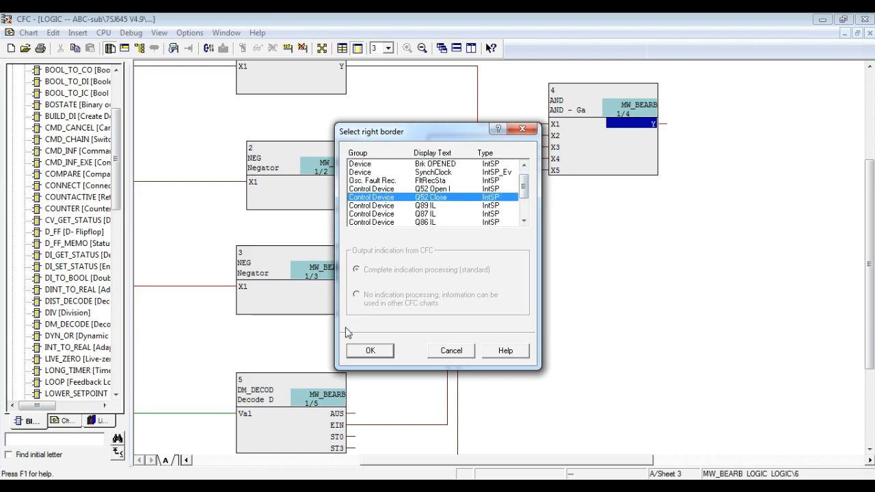
left_click(370, 350)
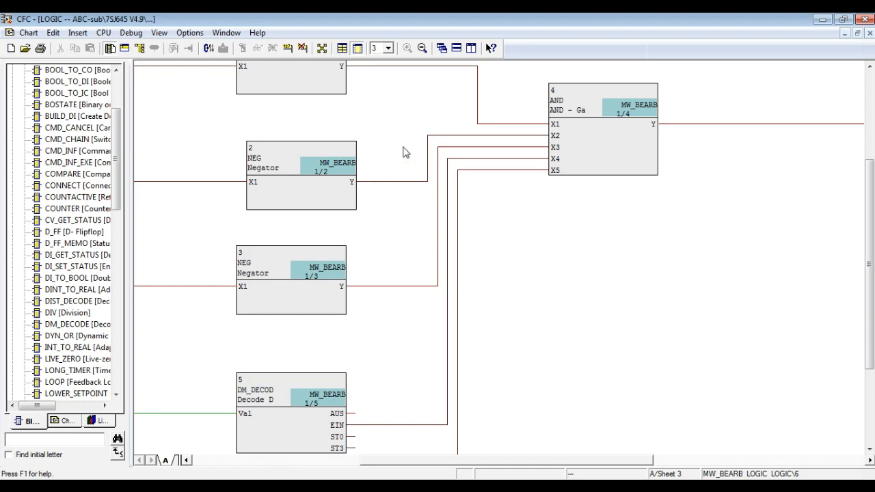
left_click(423, 52)
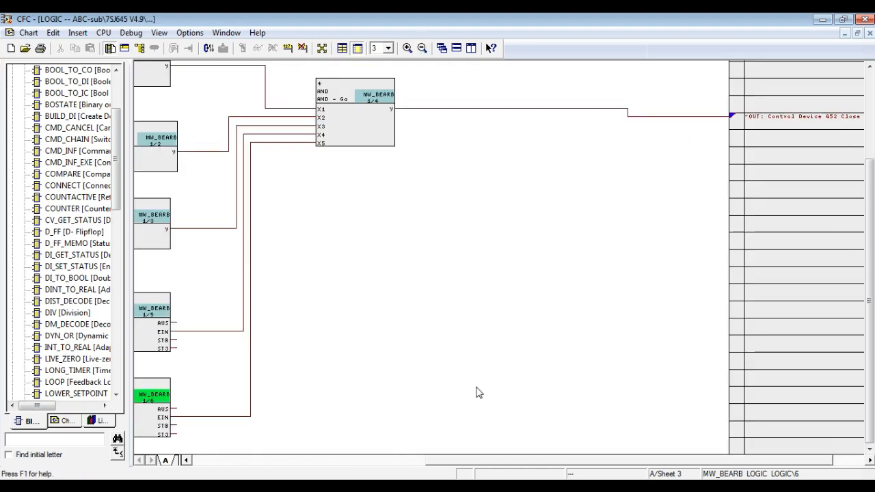
left_click_drag(483, 461, 301, 460)
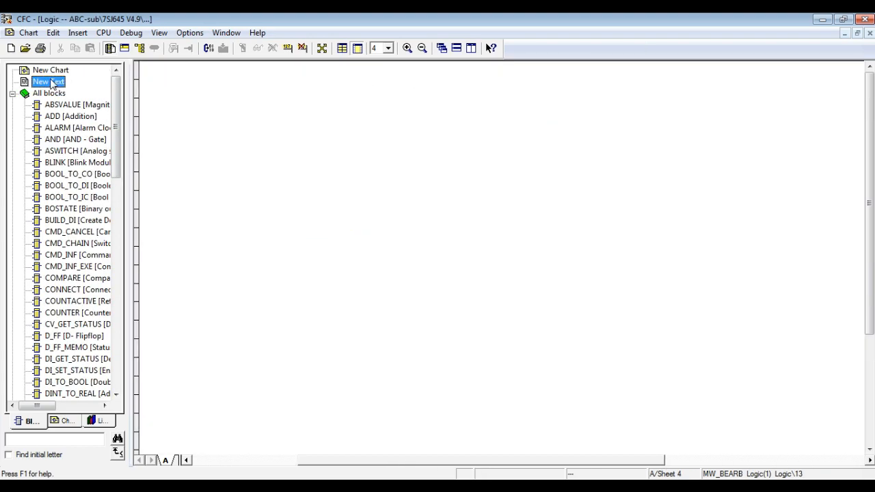
Add a text note near the top of sheet 4 reading "local close by TNC".
left_click_drag(52, 83, 479, 98)
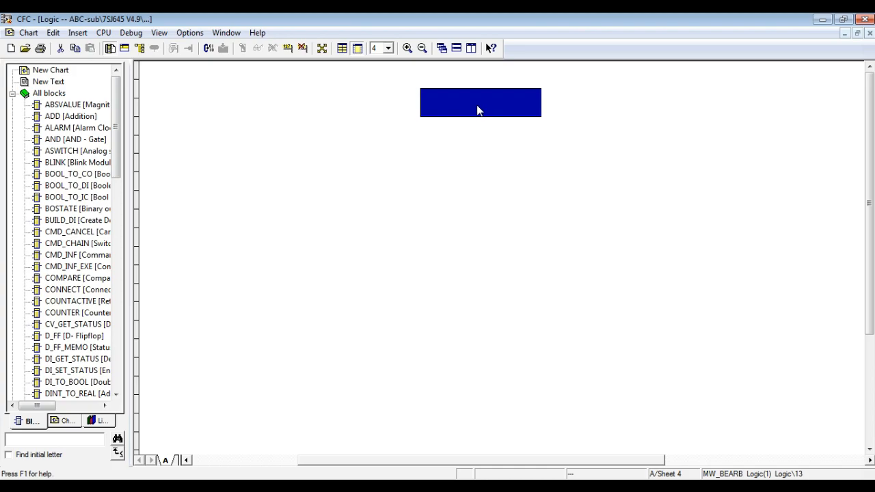
left_click(469, 189)
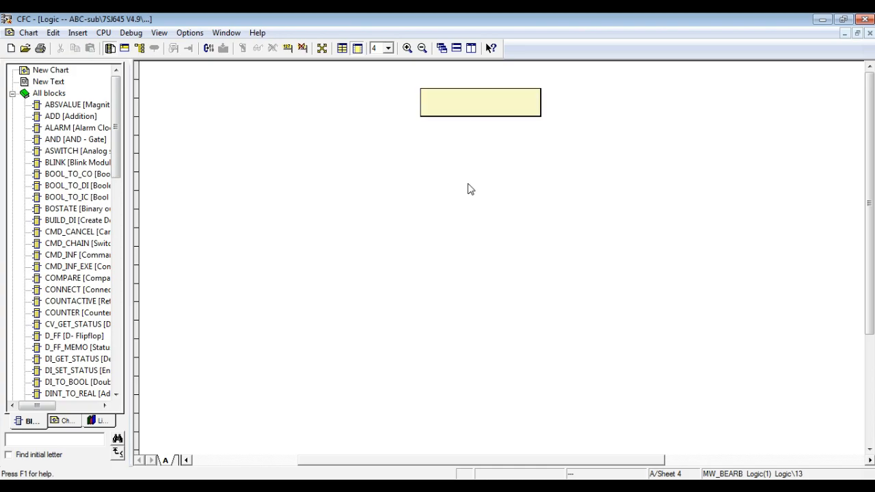
double_click(486, 110)
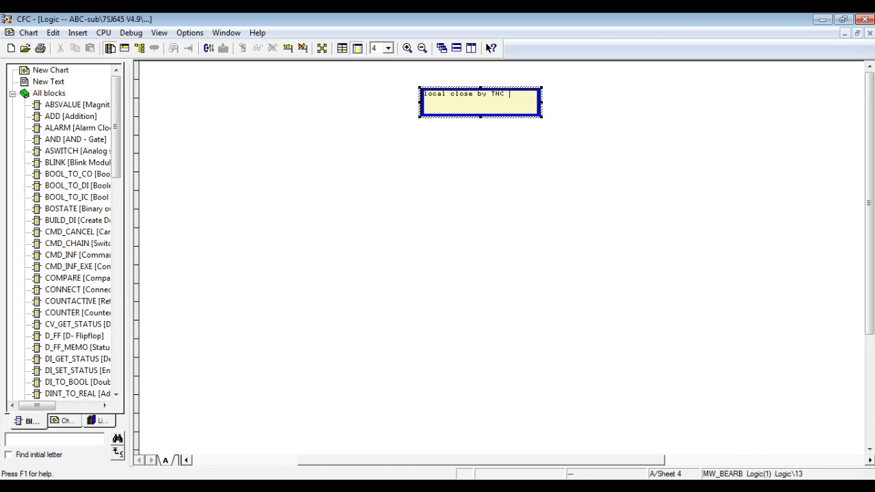
left_click(489, 158)
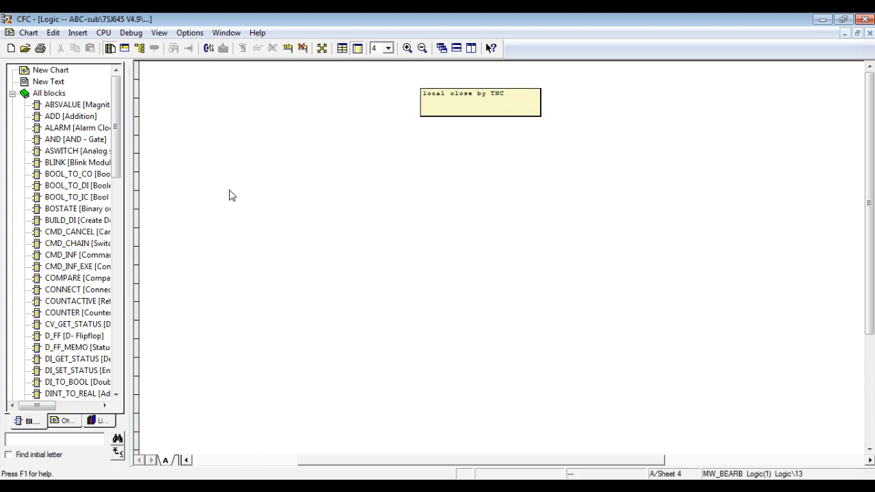
Place an ADD block below and to the right of the text note and set its number of inputs to 4.
left_click_drag(56, 116, 745, 196)
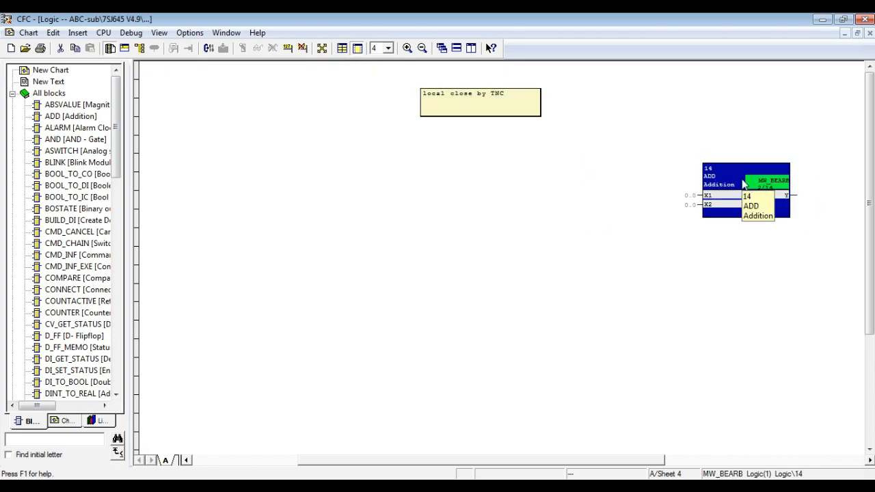
double_click(744, 186)
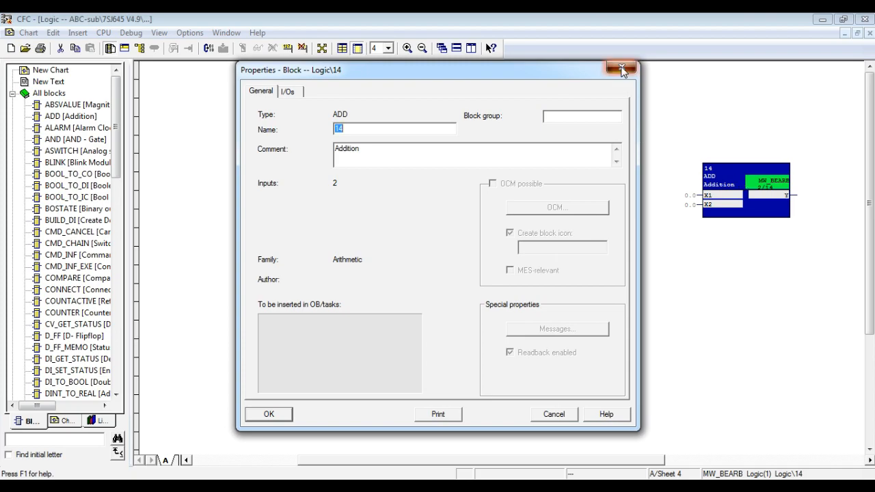
left_click(622, 67)
right_click(718, 168)
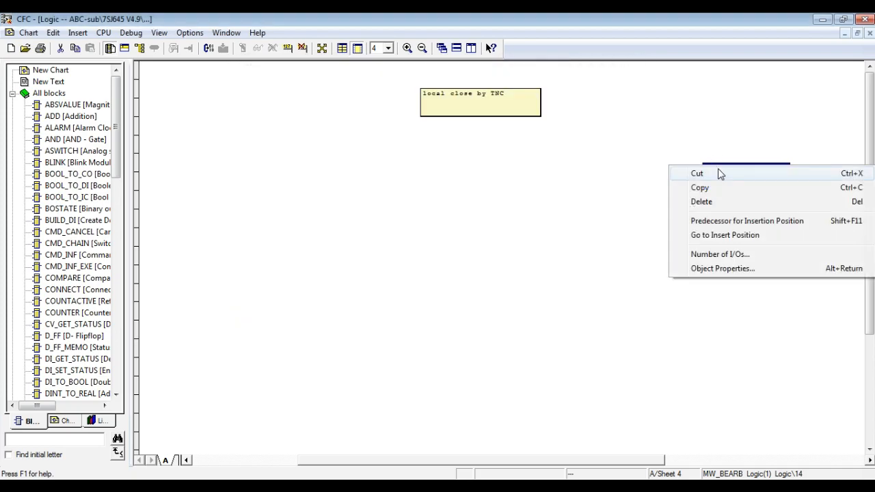
left_click(745, 254)
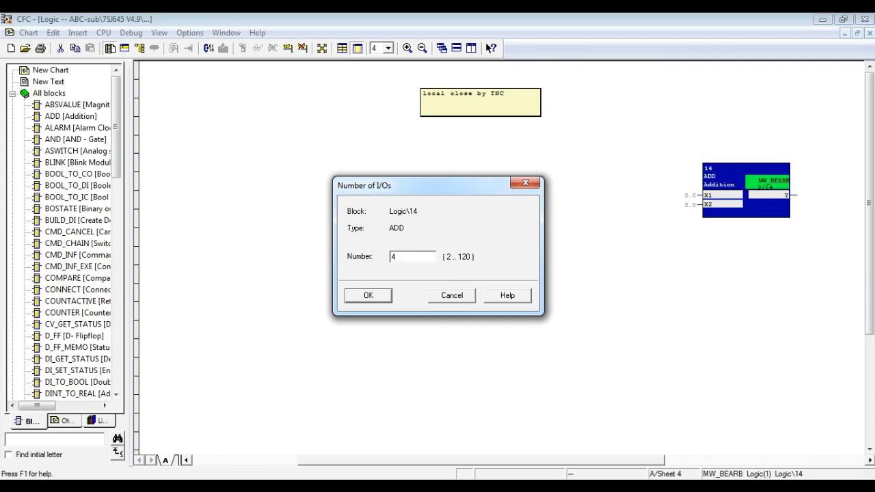
type("4")
left_click(387, 296)
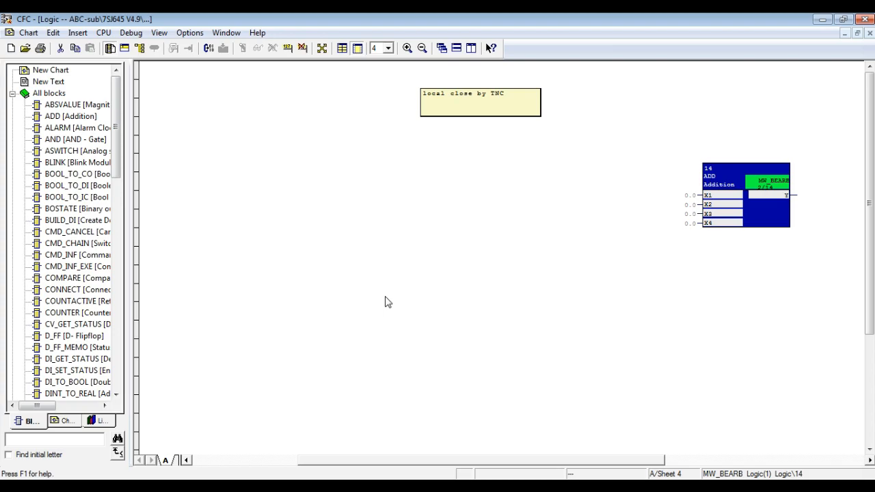
left_click(386, 302)
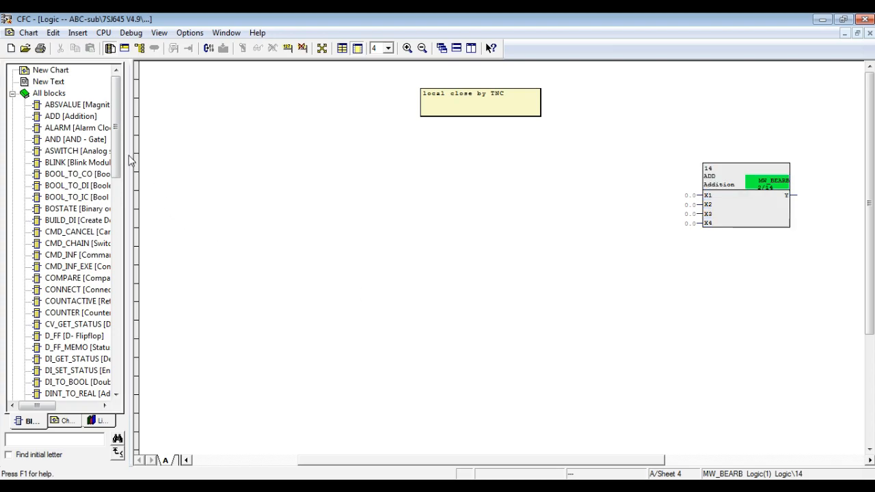
left_click(706, 196)
right_click(705, 196)
left_click(723, 205)
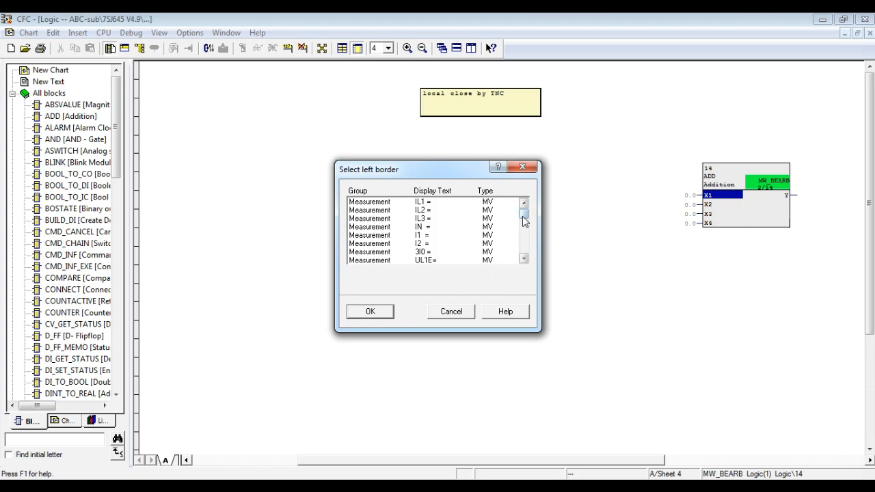
left_click_drag(525, 218, 532, 255)
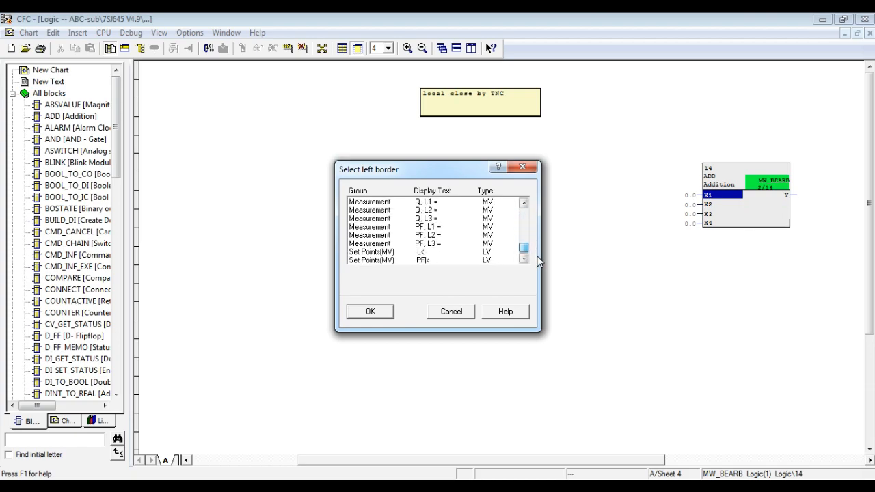
left_click(522, 167)
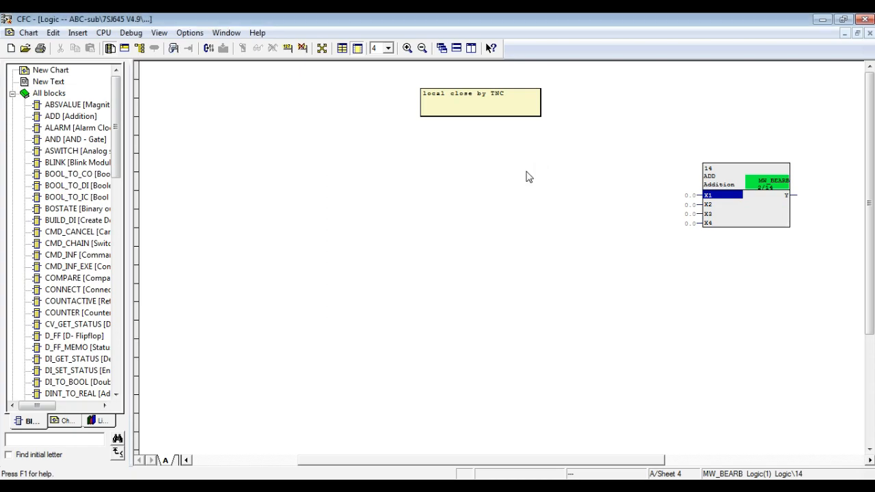
Delete the ADD block from sheet 4.
left_click(711, 172)
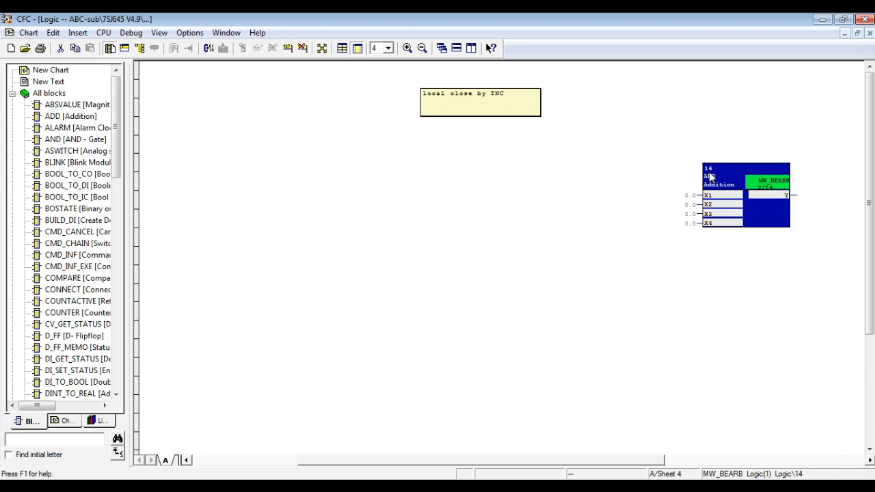
key("Delete")
key("Left")
key("Return")
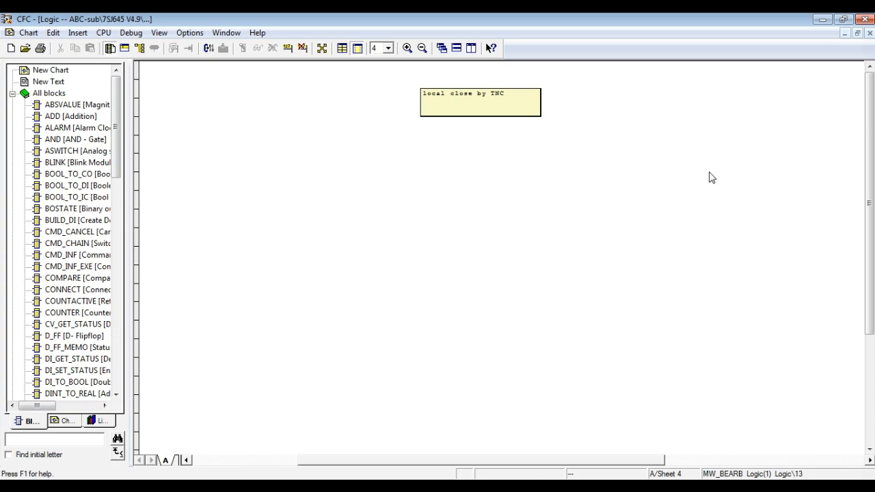
Place an AND gate from Base Logic below and to the right of the text note and set its number of inputs to 4.
left_click(12, 93)
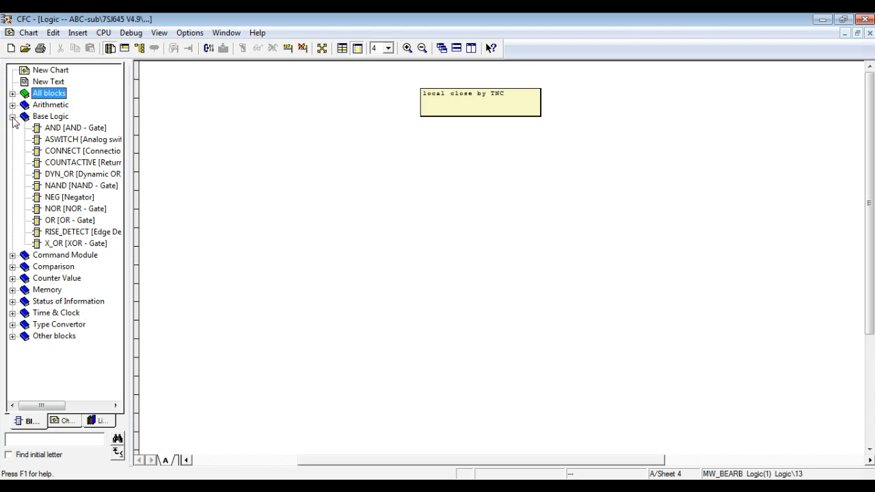
left_click_drag(60, 132, 736, 216)
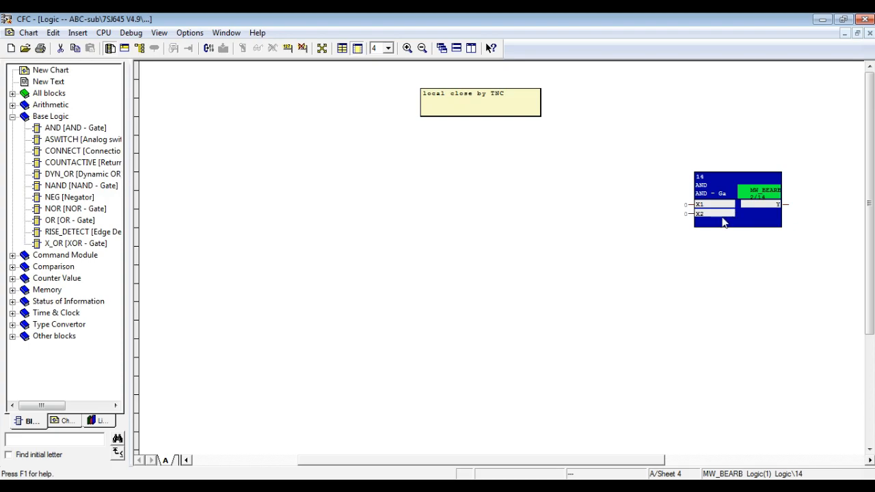
right_click(729, 225)
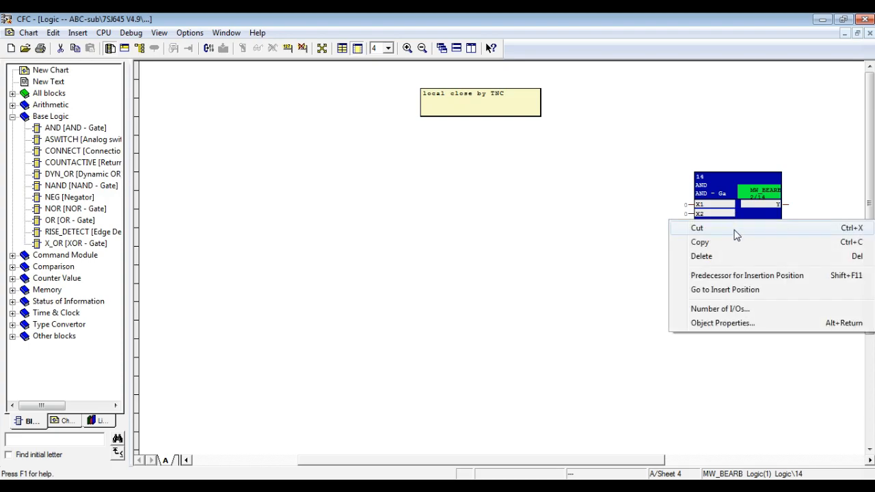
left_click(745, 308)
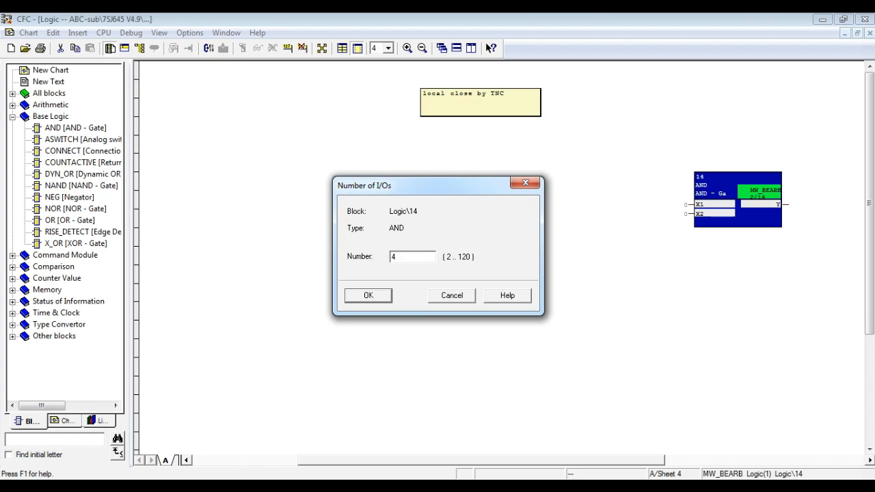
type("4")
key("Return")
left_click(593, 300)
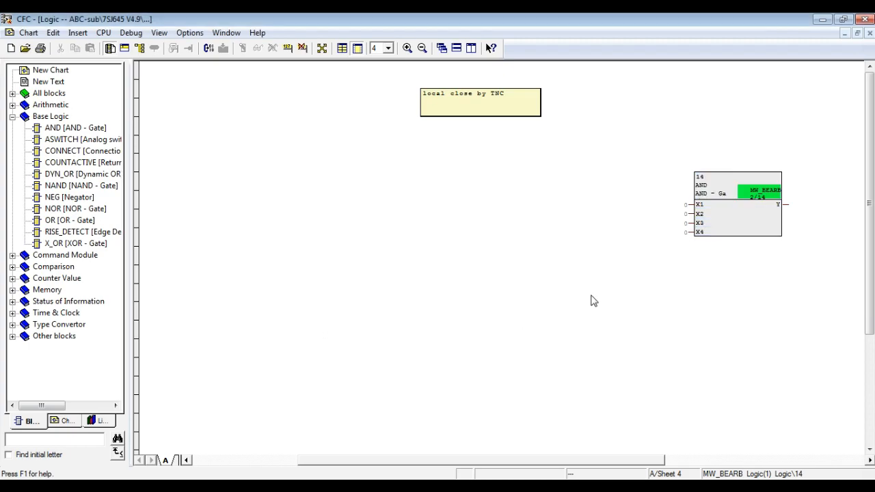
Connect input X1 of the AND gate to the Userdef signal TNC-CL of type SP.
right_click(700, 206)
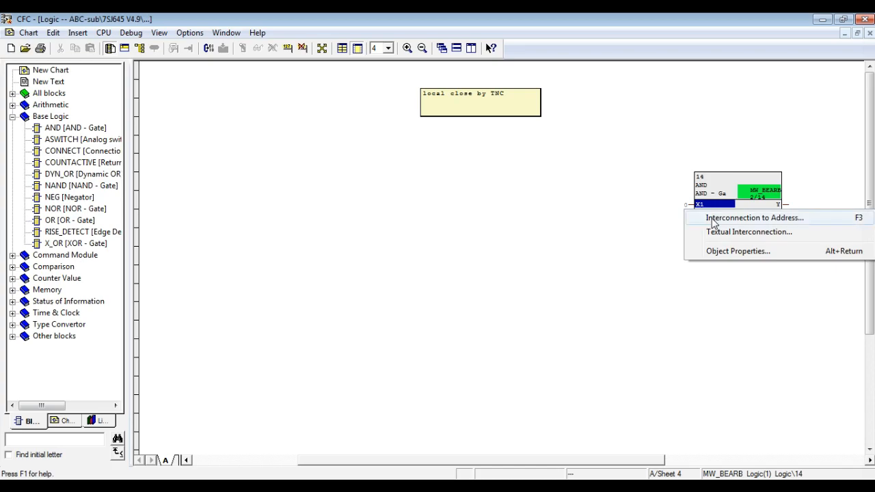
left_click(702, 217)
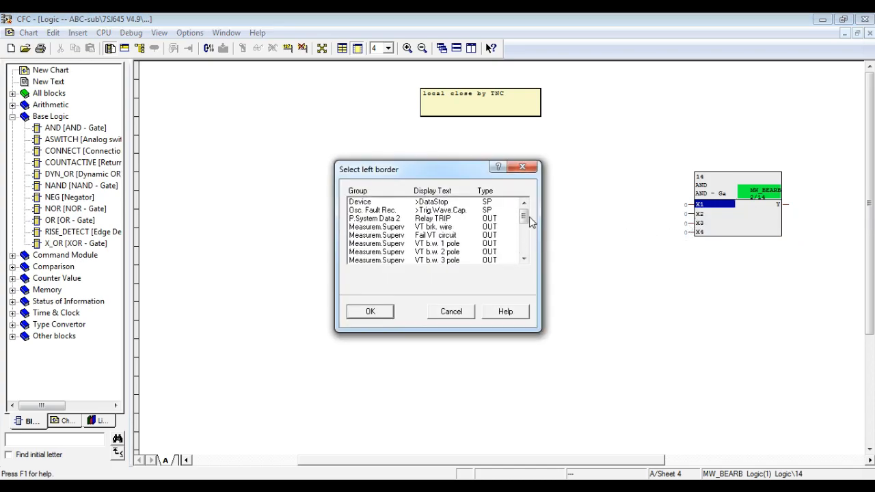
left_click_drag(525, 215, 527, 235)
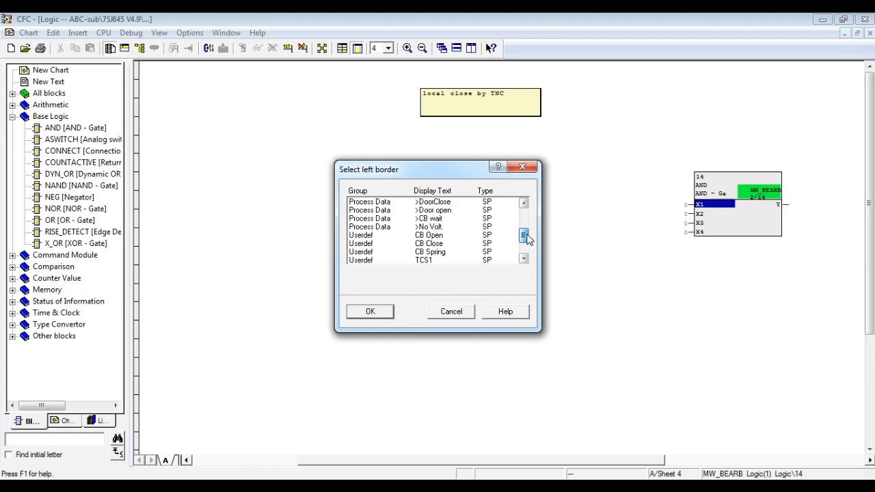
left_click_drag(524, 236, 527, 256)
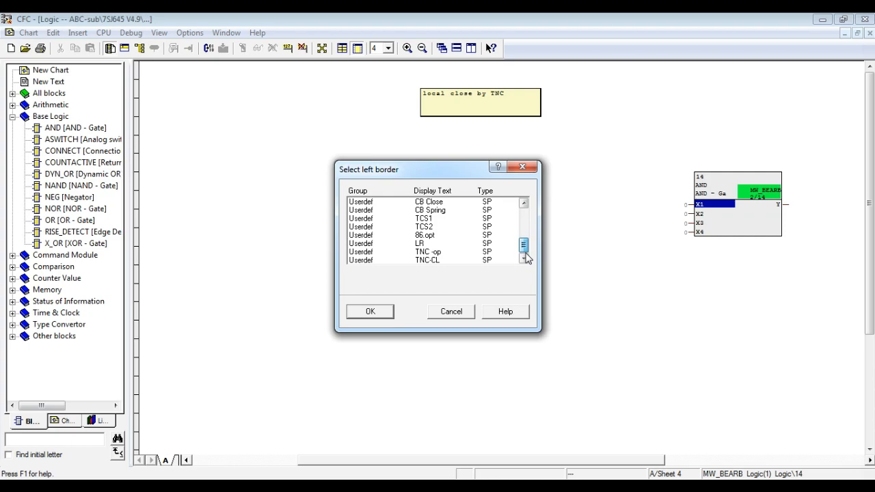
left_click(463, 260)
left_click(364, 313)
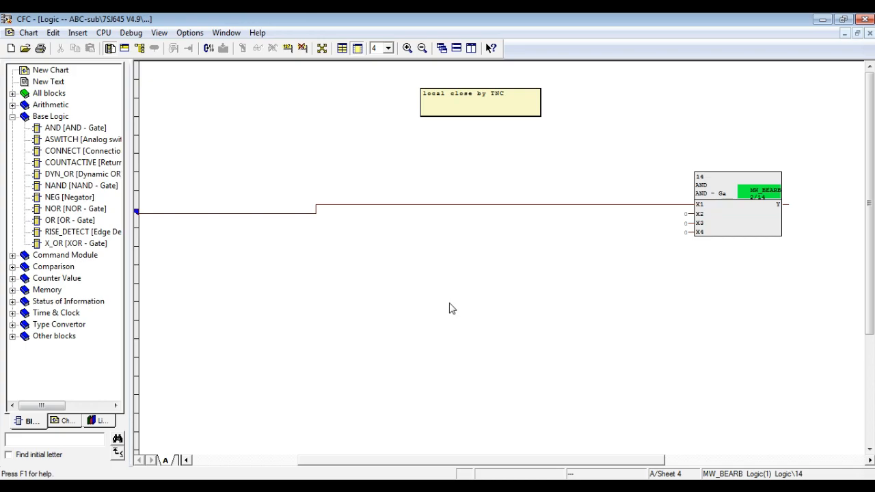
Connect input X2 of the AND gate to the Userdef signal CB Open of type SP.
right_click(698, 213)
left_click(708, 223)
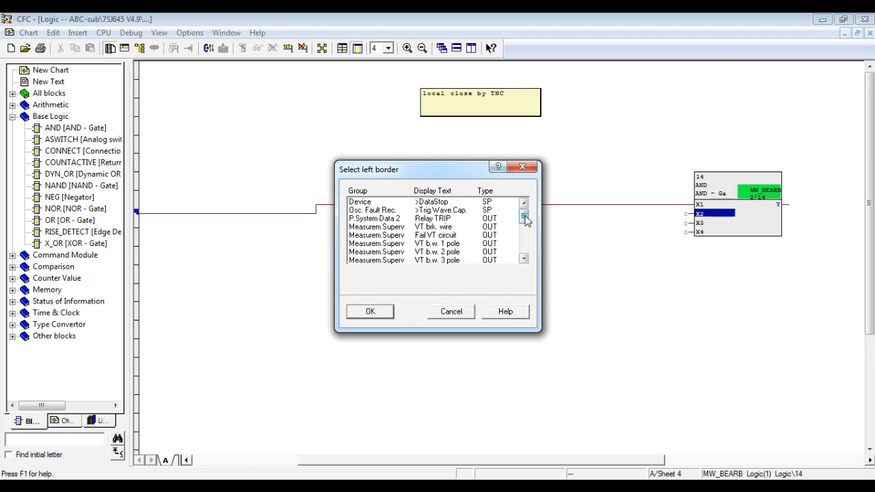
left_click_drag(524, 218, 527, 240)
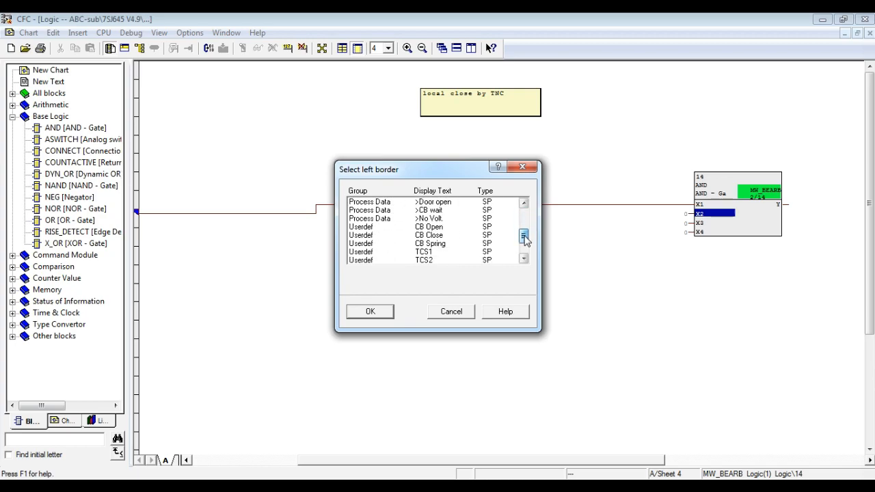
left_click(461, 228)
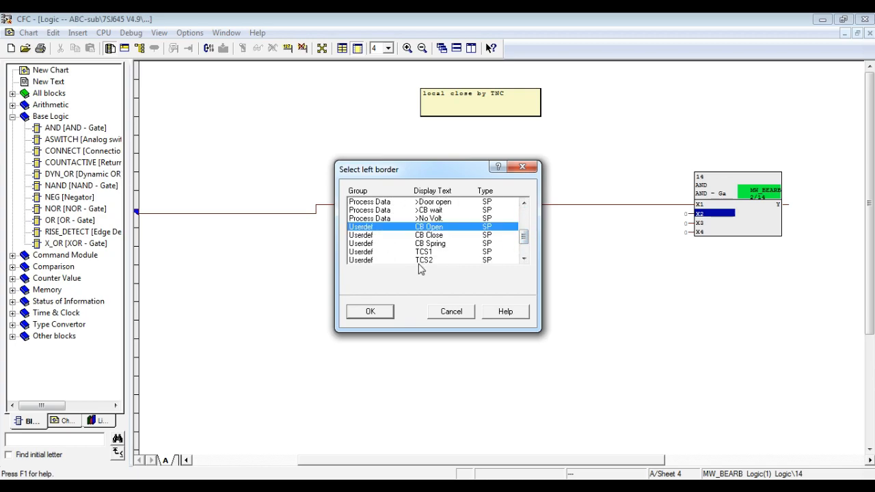
left_click(382, 313)
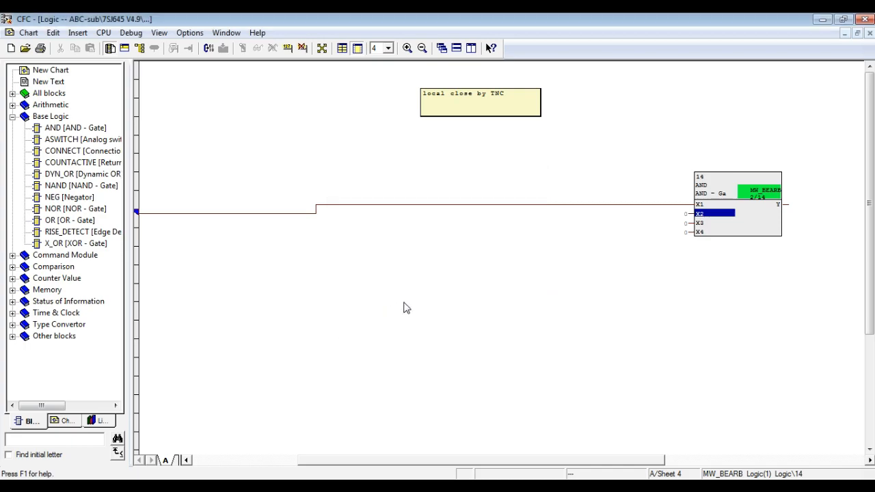
right_click(697, 227)
left_click(704, 232)
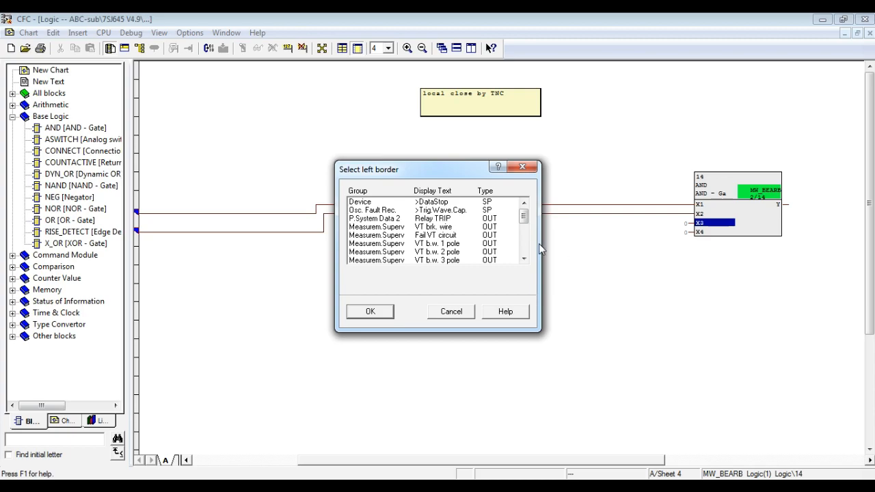
left_click(524, 260)
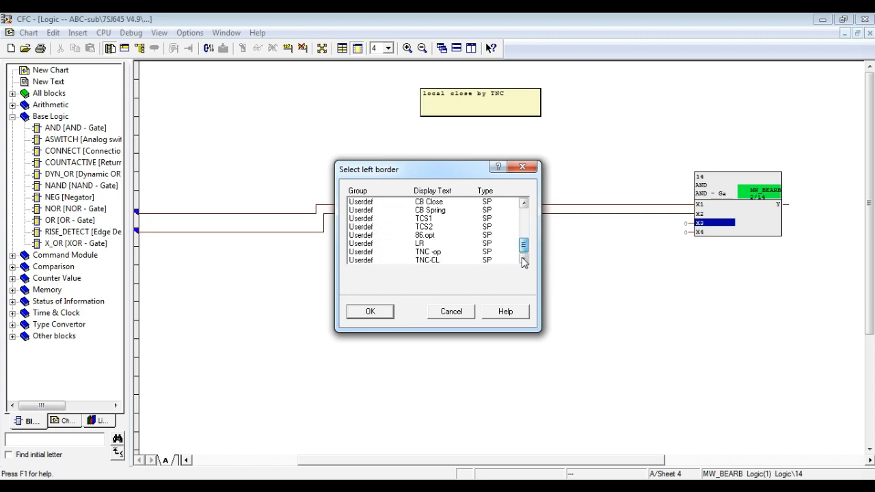
left_click_drag(524, 245, 534, 208)
left_click(522, 168)
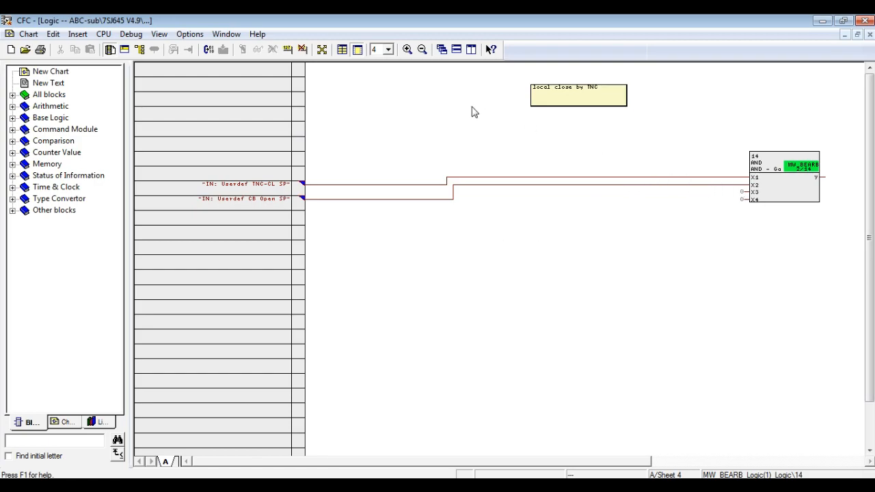
Check the CB interlock's output signal on sheet 3 and try to connect input X3 of the sheet 4 AND gate to Control Device Q52 Close.
left_click(387, 49)
left_click(380, 83)
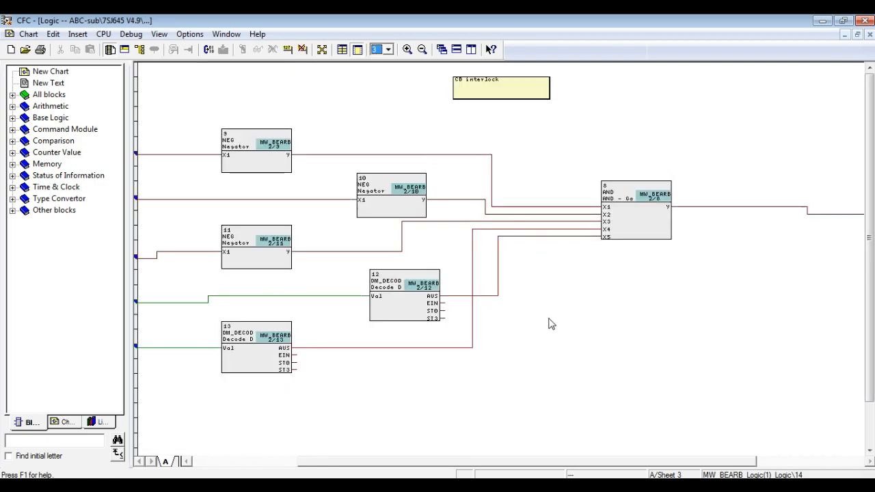
left_click_drag(492, 462, 601, 461)
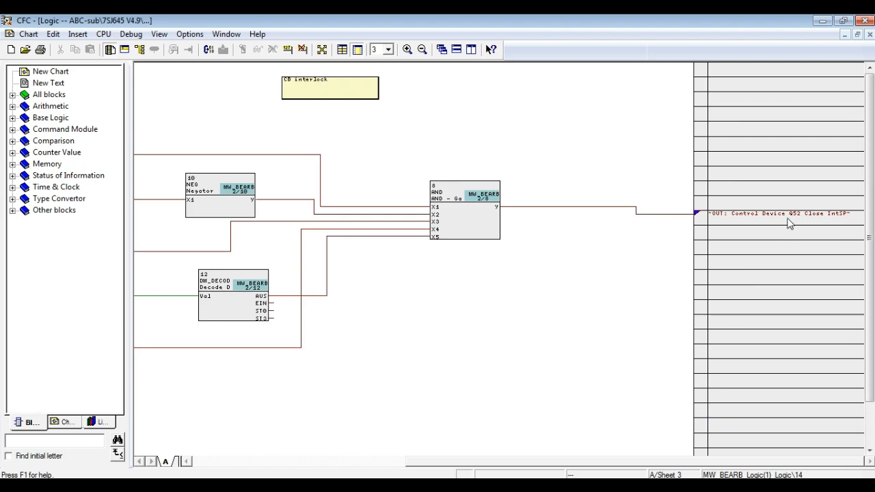
left_click(389, 49)
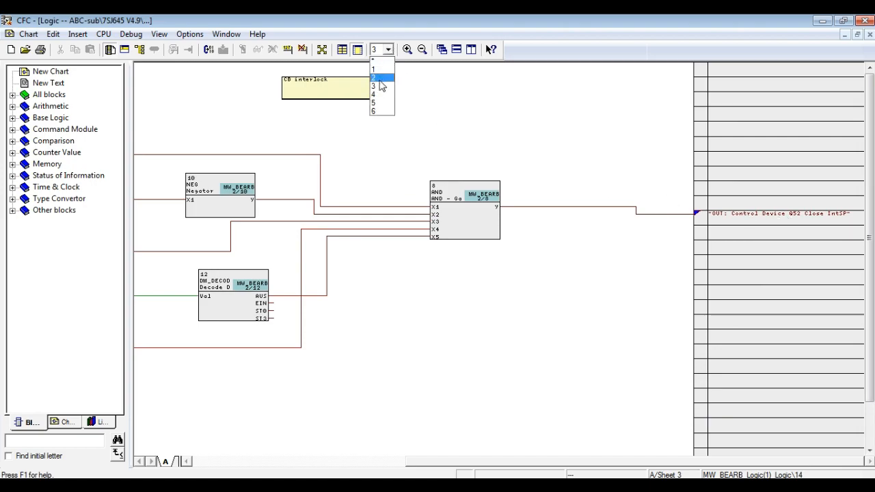
left_click(380, 93)
right_click(585, 196)
left_click(604, 202)
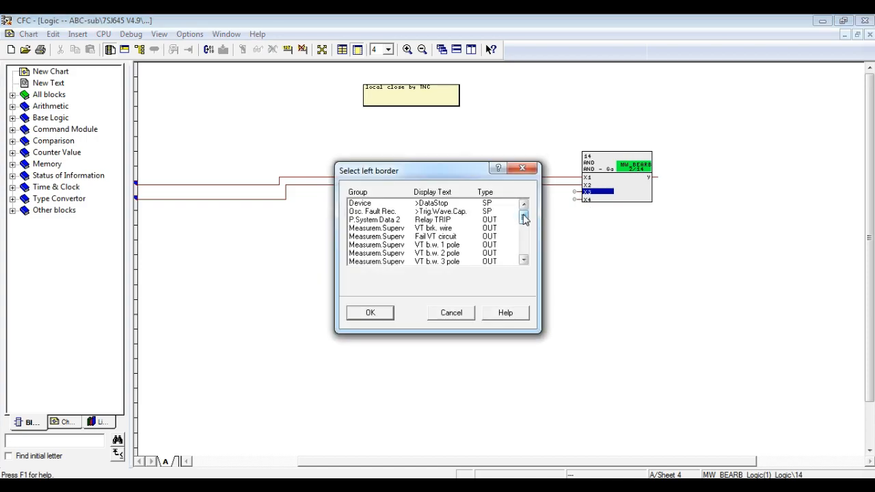
mouse_move(524, 219)
left_mouse_down()
mouse_move(526, 248)
mouse_move(532, 224)
mouse_move(525, 226)
left_mouse_up()
left_click(490, 237)
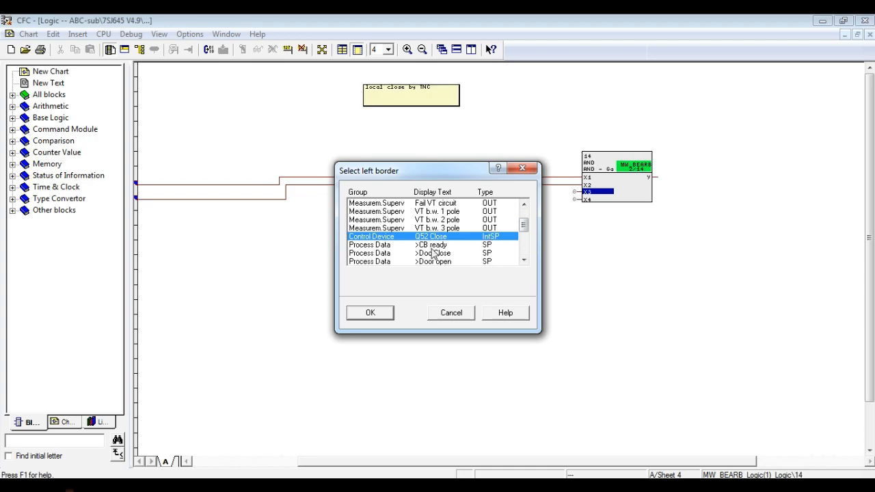
left_click(365, 312)
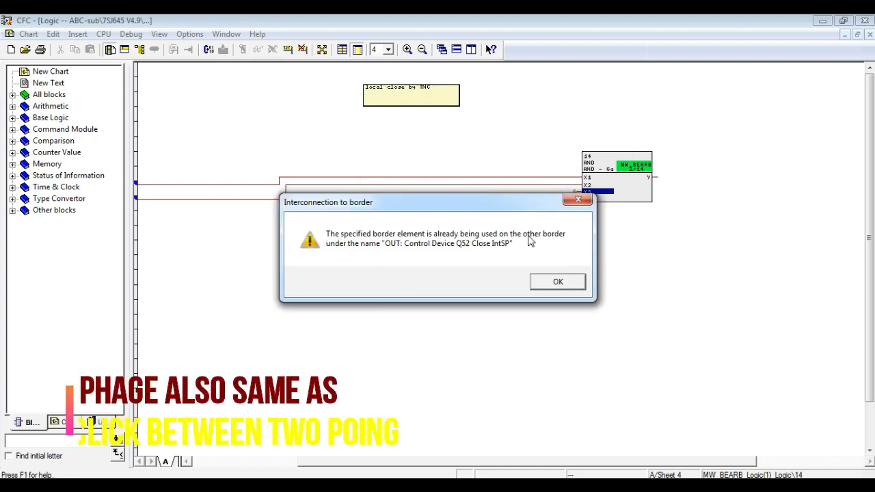
left_click(537, 281)
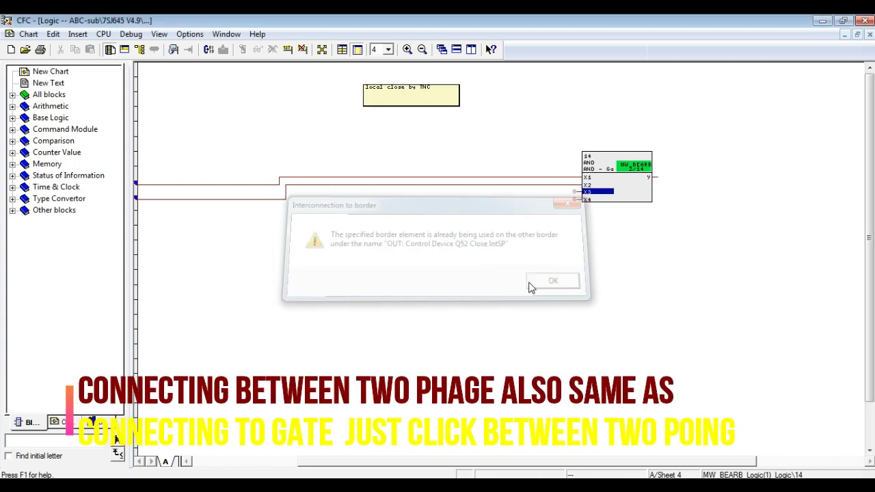
Connect output Y of the CB interlock's AND gate on sheet 3 to input X3 of the AND gate on sheet 4.
left_click(388, 50)
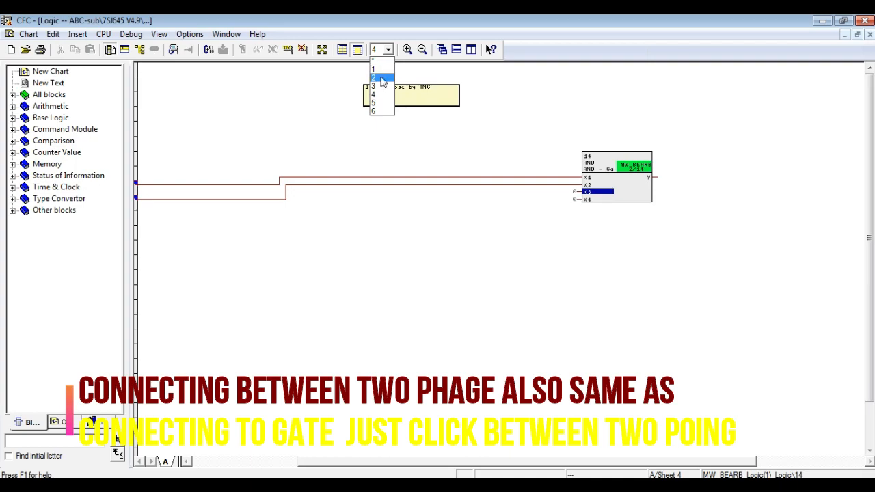
left_click(380, 76)
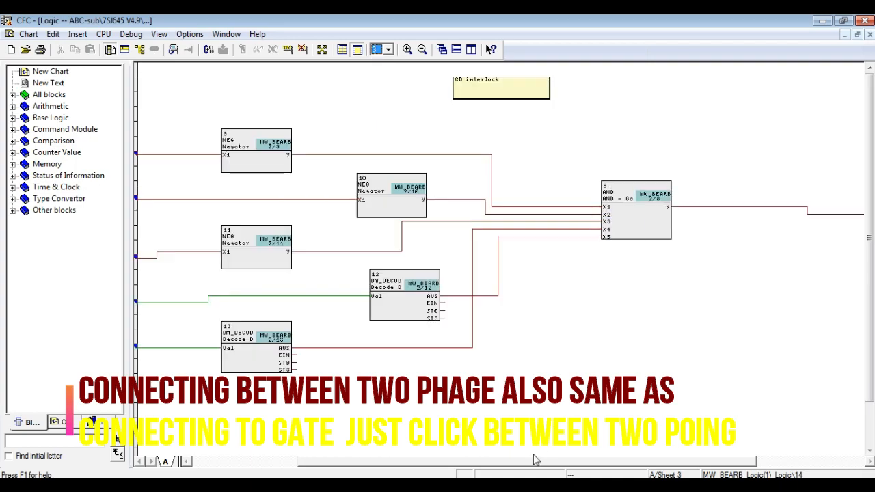
left_click_drag(536, 460, 689, 470)
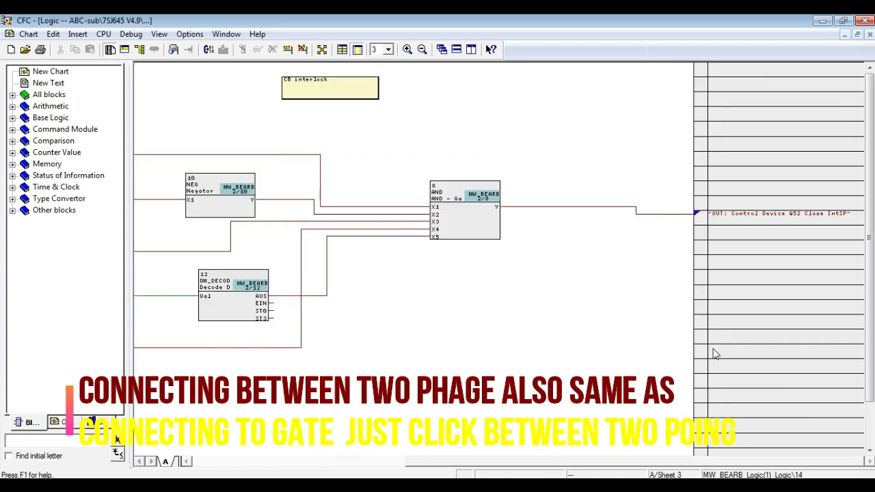
left_click(497, 210)
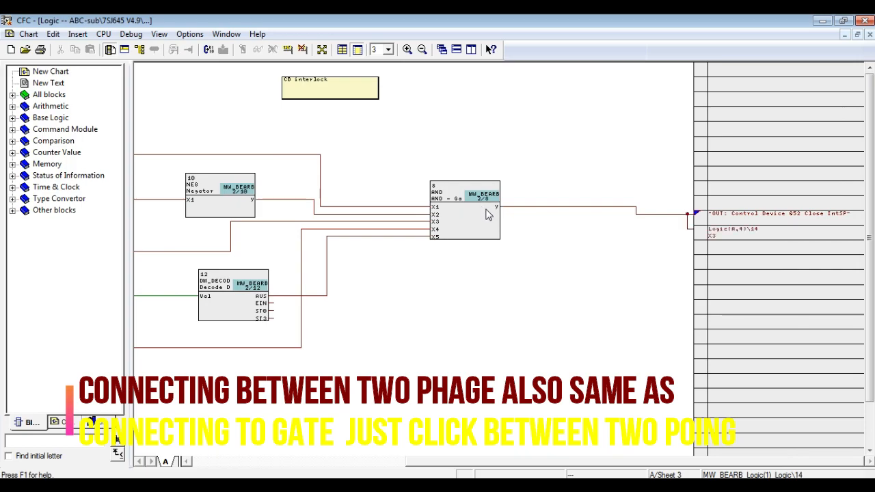
left_click(490, 215)
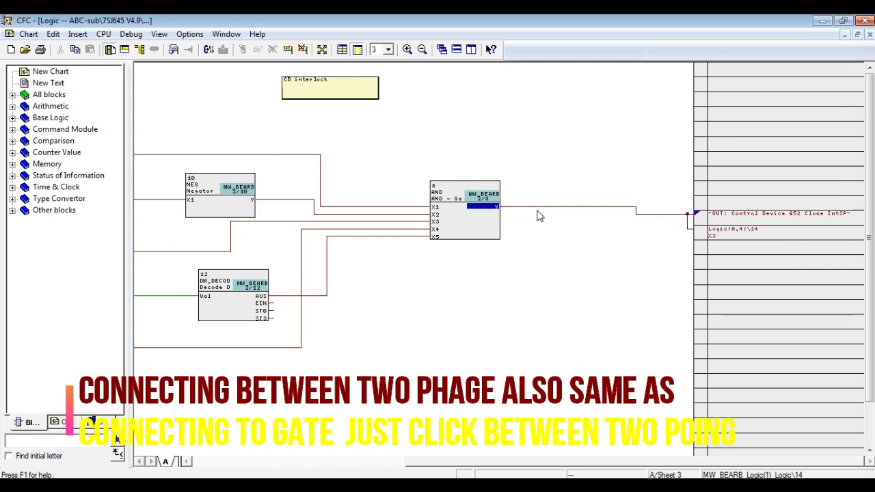
left_click(387, 50)
left_click(383, 88)
left_click(388, 50)
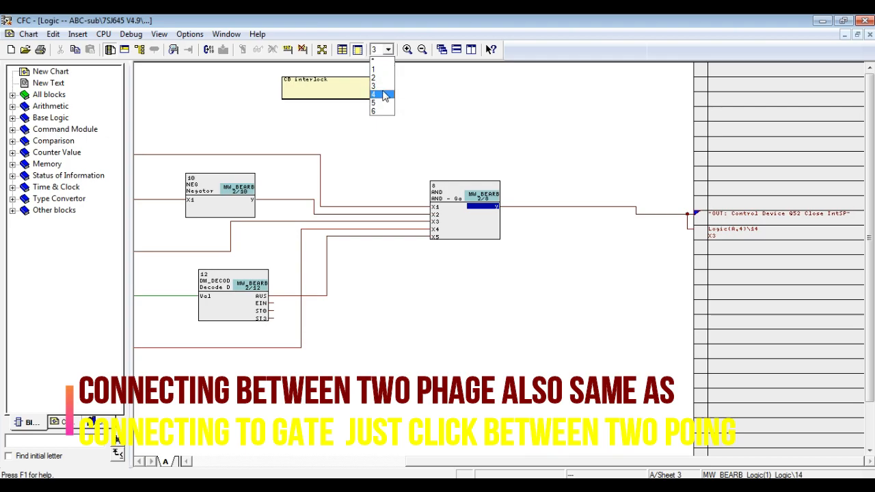
left_click(384, 96)
left_click_drag(496, 462, 374, 462)
Delete the cross-sheet interconnection leading to input X3 of the AND gate on sheet 4.
left_click(282, 214)
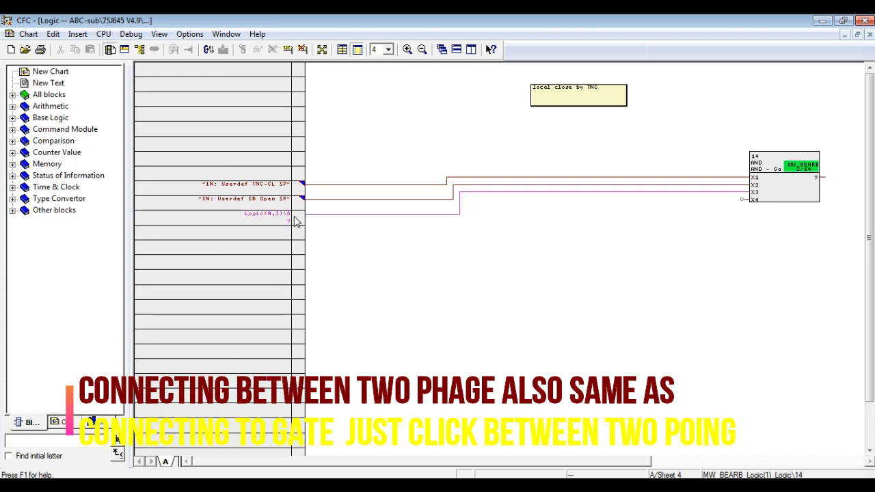
key("Delete")
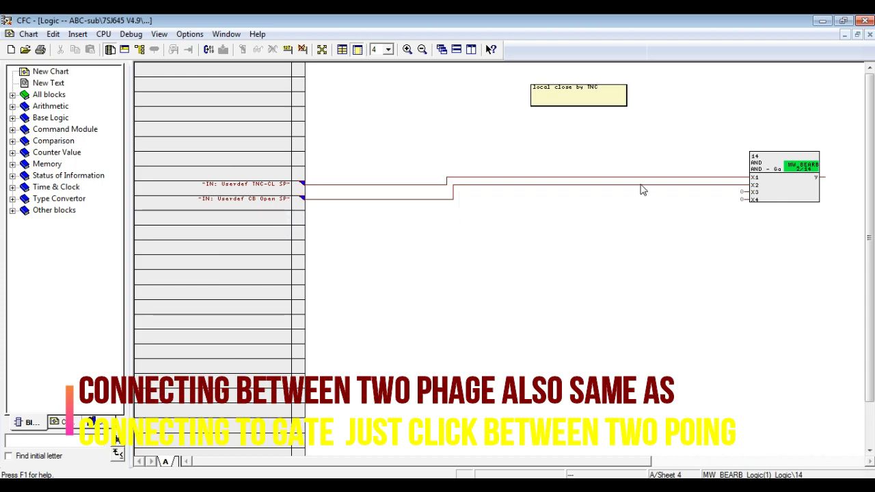
Reconnect input X3 of the sheet 4 AND gate to output Y of the sheet 3 AND gate and follow the link back to sheet 4.
left_click(753, 192)
left_click(388, 50)
left_click(380, 86)
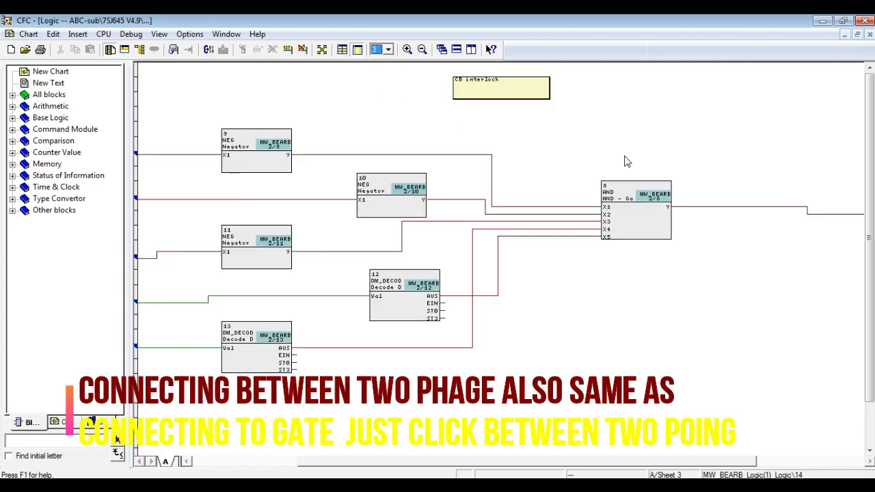
left_click(669, 211)
left_click_drag(507, 463, 616, 464)
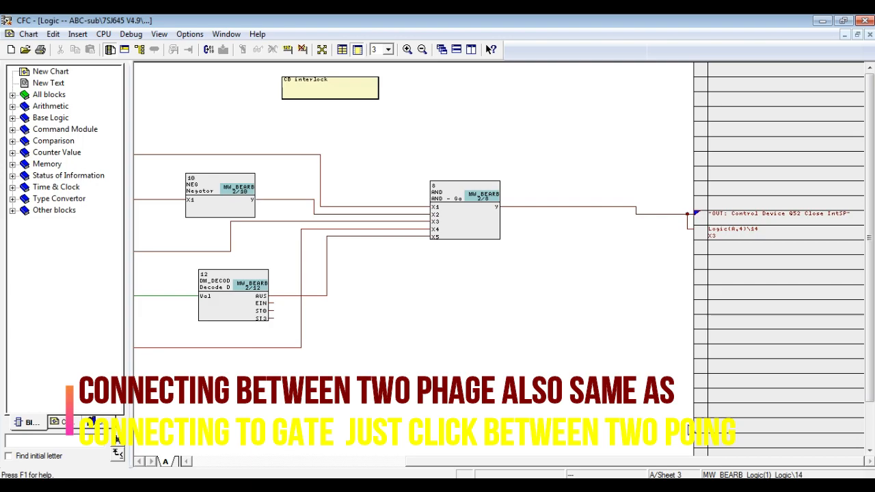
left_click(738, 228)
double_click(738, 233)
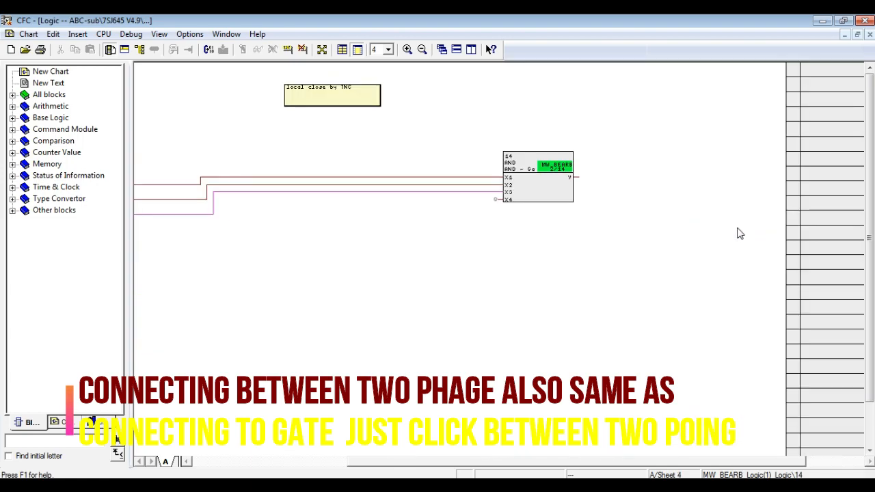
left_click_drag(518, 461, 344, 471)
left_click(382, 239)
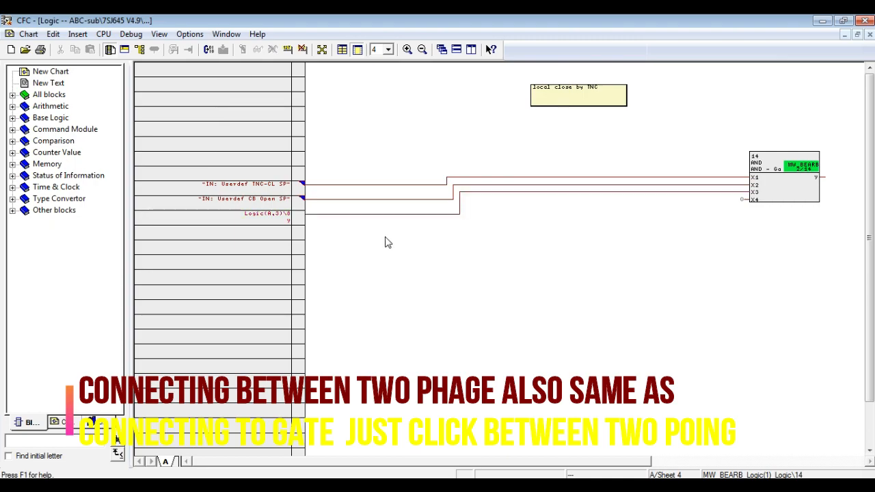
right_click(755, 205)
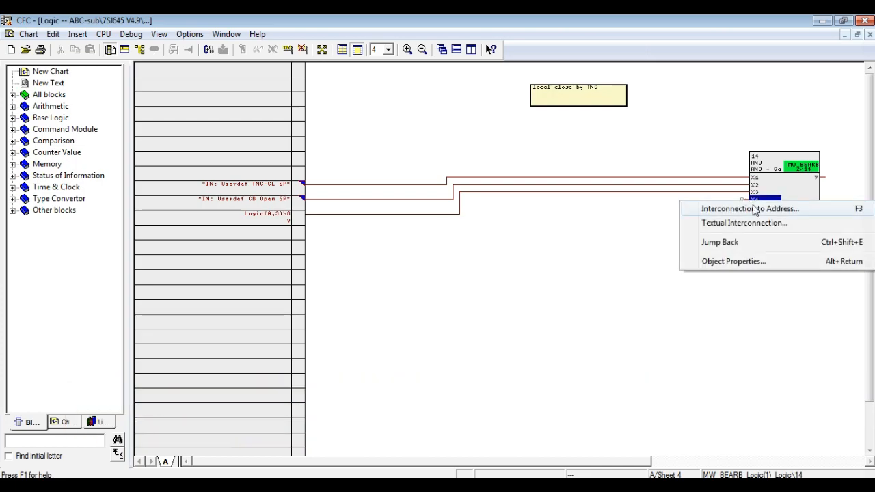
left_click(744, 216)
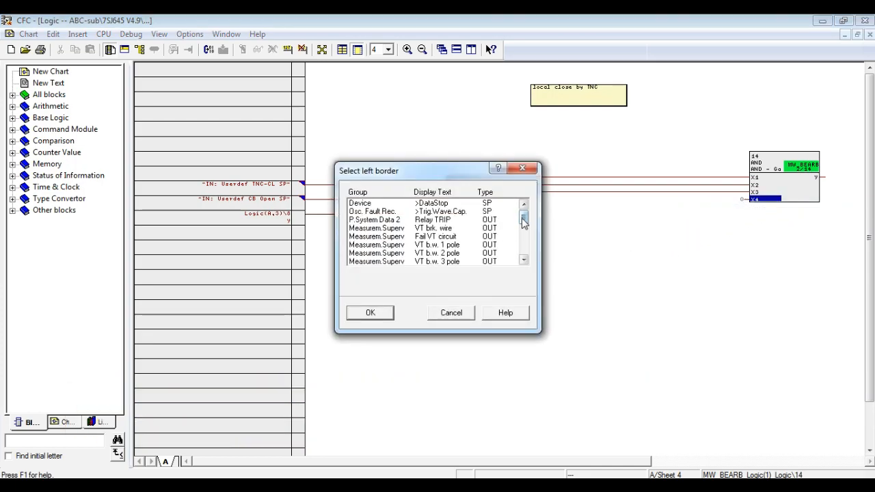
scroll(527, 226, "down", 1)
left_click_drag(526, 226, 527, 256)
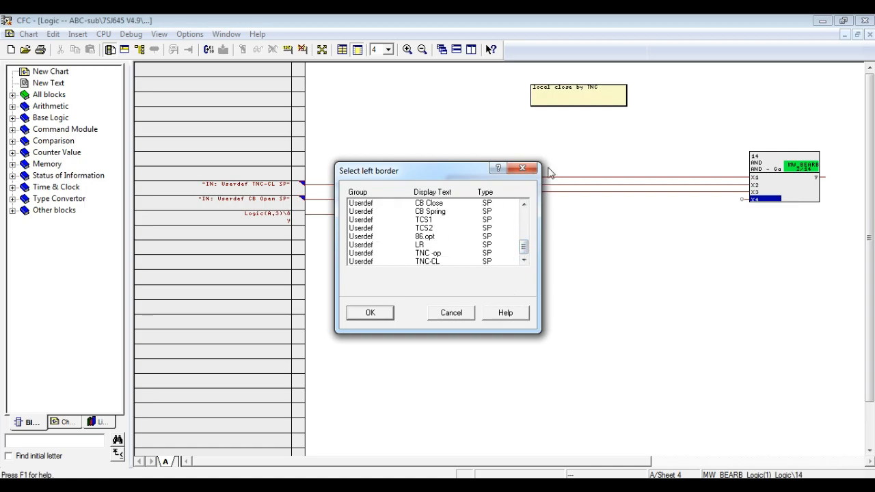
left_click(522, 169)
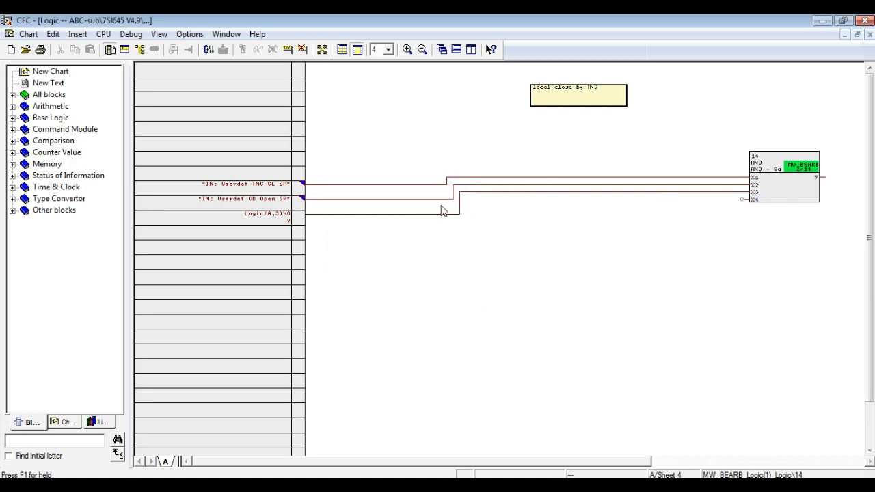
Place a NEG block from Base Logic below the signal lines on sheet 4 and connect its output Y to the AND gate's input X4.
left_click(14, 108)
left_click(14, 108)
left_click(12, 118)
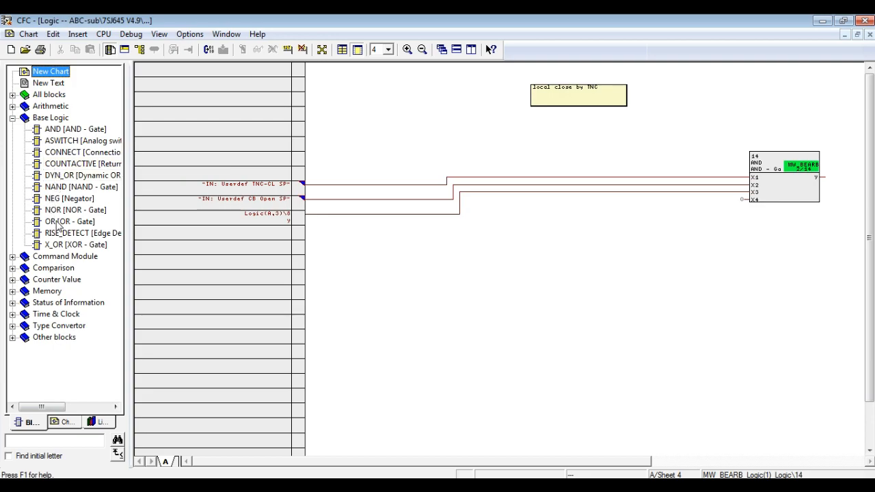
left_click_drag(63, 199, 505, 271)
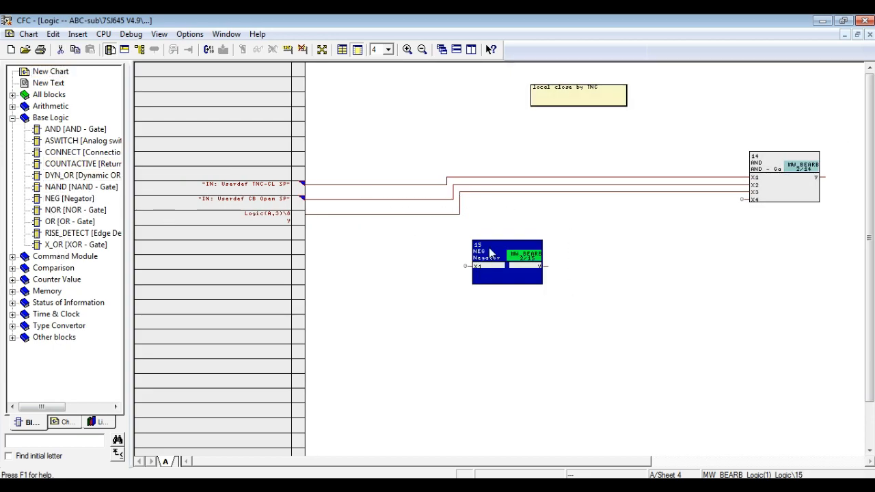
left_click(610, 238)
left_click(531, 265)
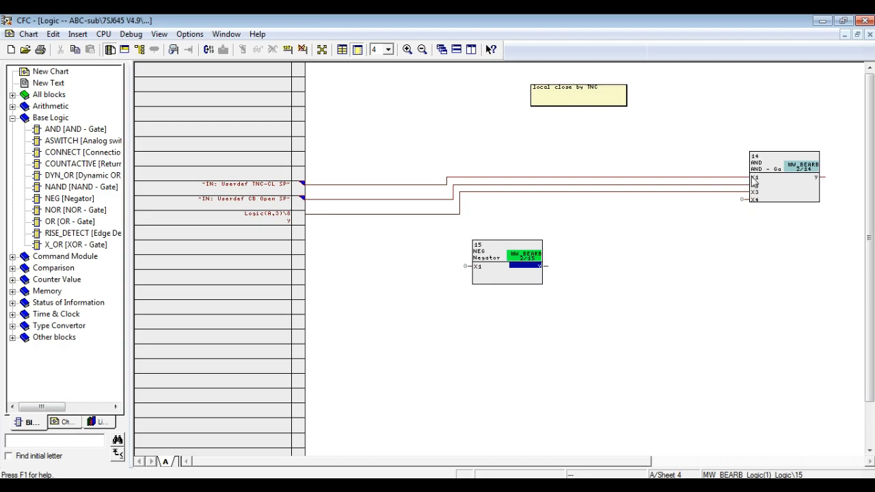
left_click(757, 200)
Connect input X1 of the NEG block to the Userdef signal LR of type SP.
right_click(473, 266)
left_click(485, 274)
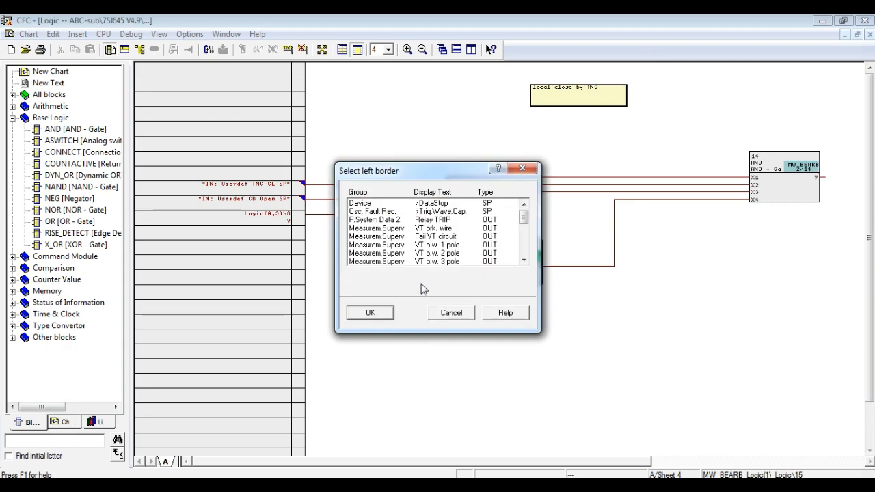
left_click_drag(524, 219, 527, 252)
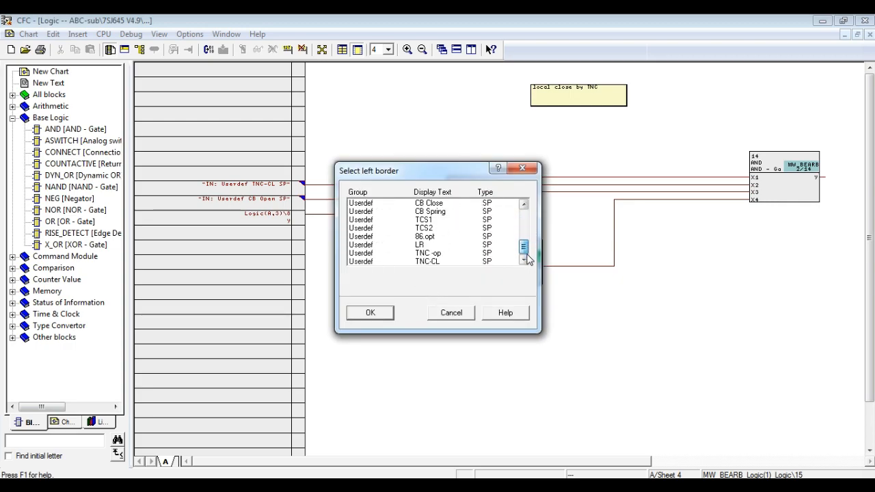
left_click(484, 246)
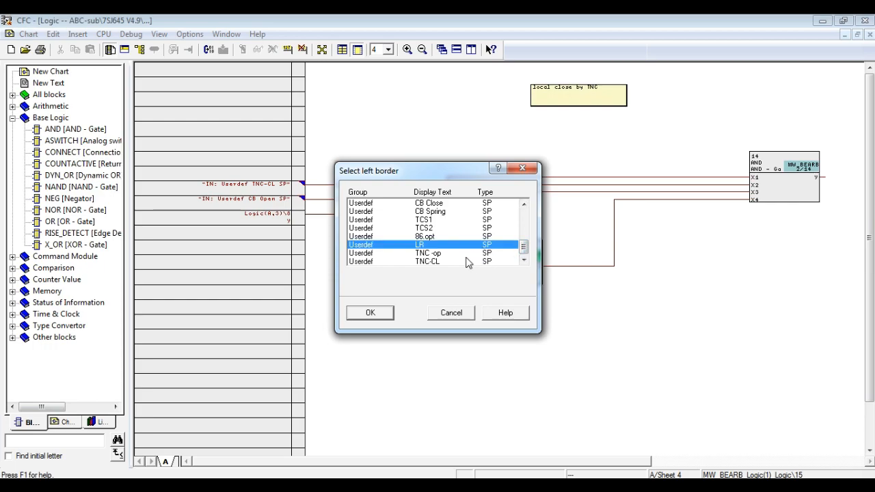
left_click(370, 313)
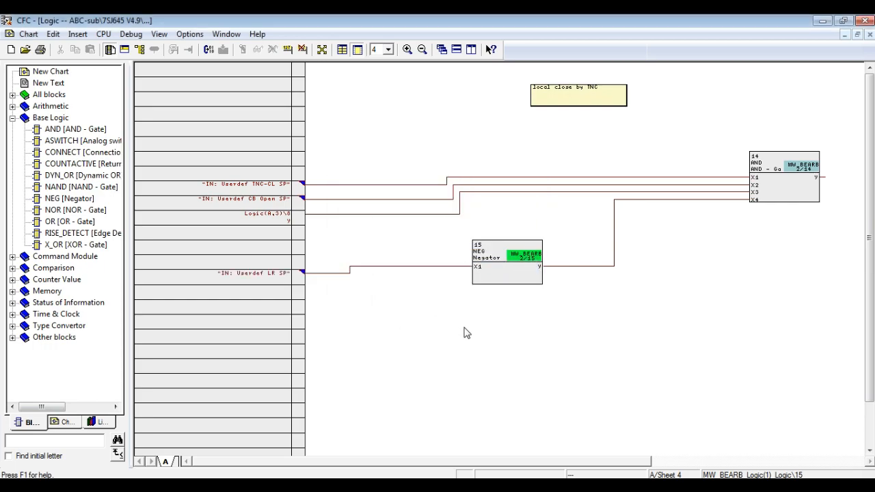
left_click_drag(483, 462, 670, 461)
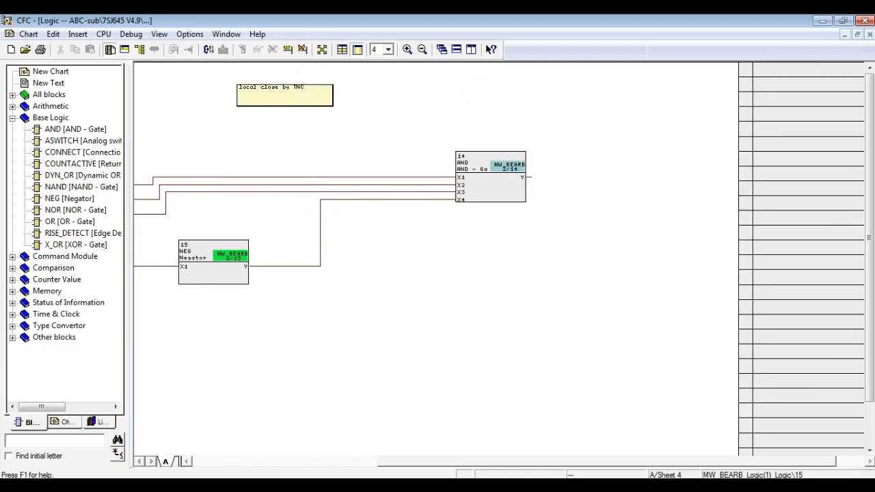
left_click_drag(482, 469, 303, 463)
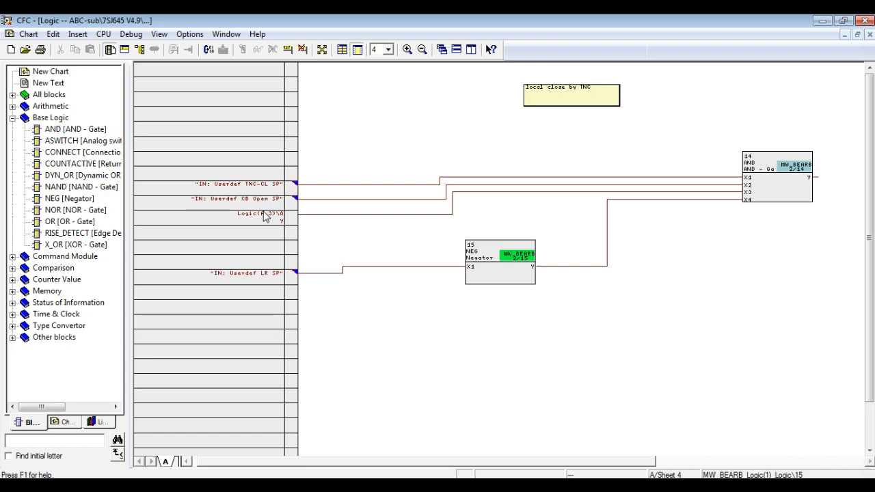
Connect output Y of the AND gate on sheet 4 to the Userdef output signal CB close of type SP.
left_click_drag(380, 462, 592, 462)
right_click(479, 185)
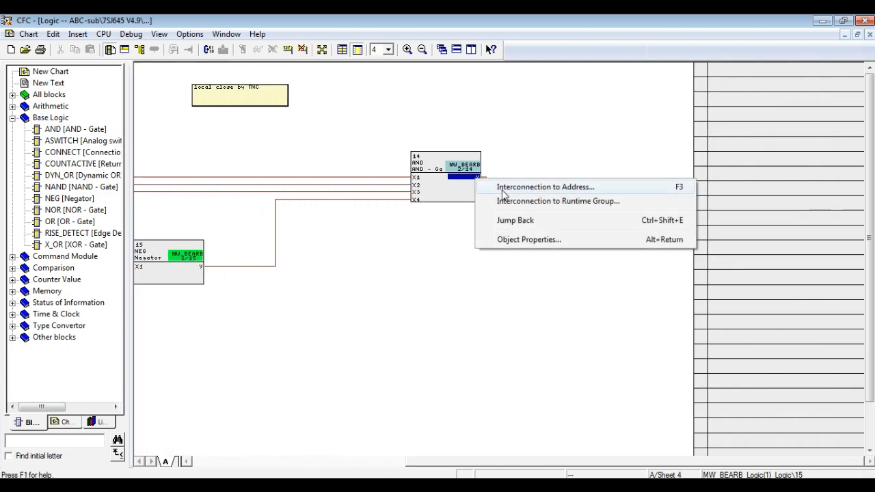
left_click(502, 187)
scroll(523, 198, "down", 2)
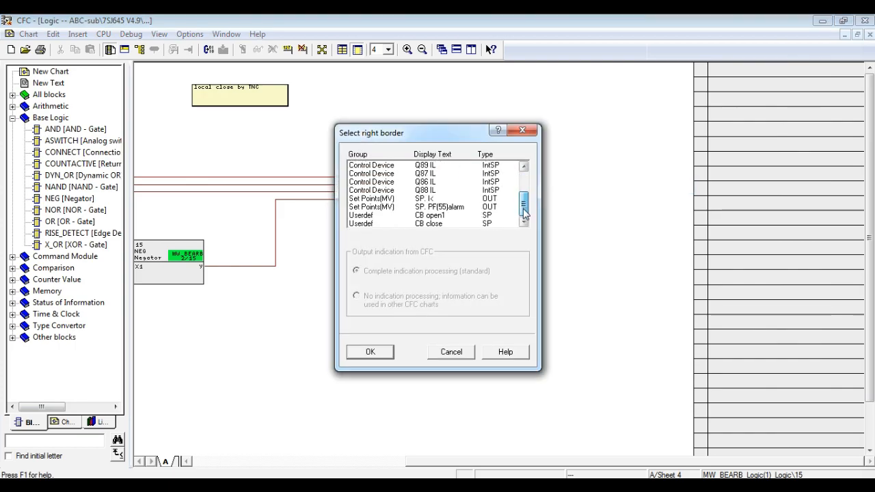
left_click(442, 216)
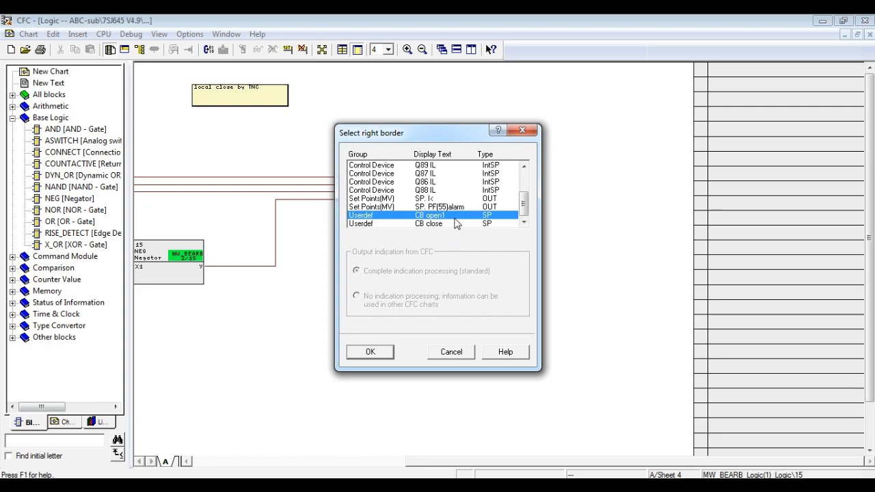
left_click(455, 225)
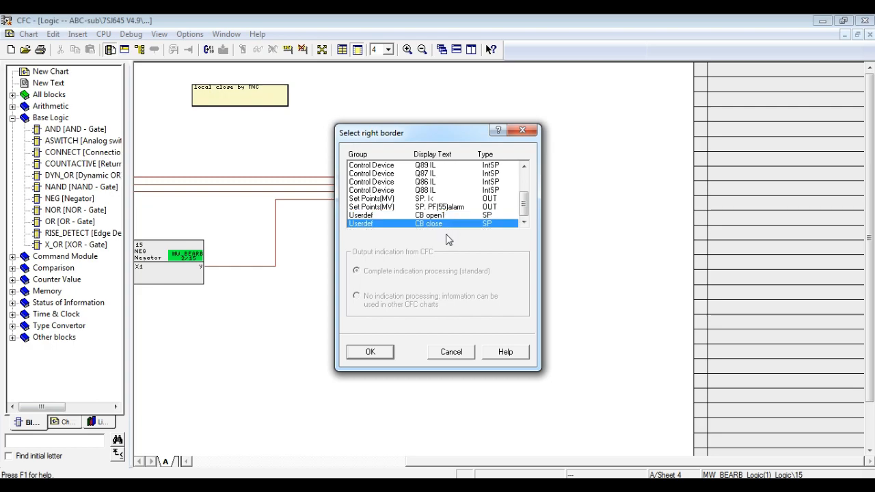
left_click(377, 356)
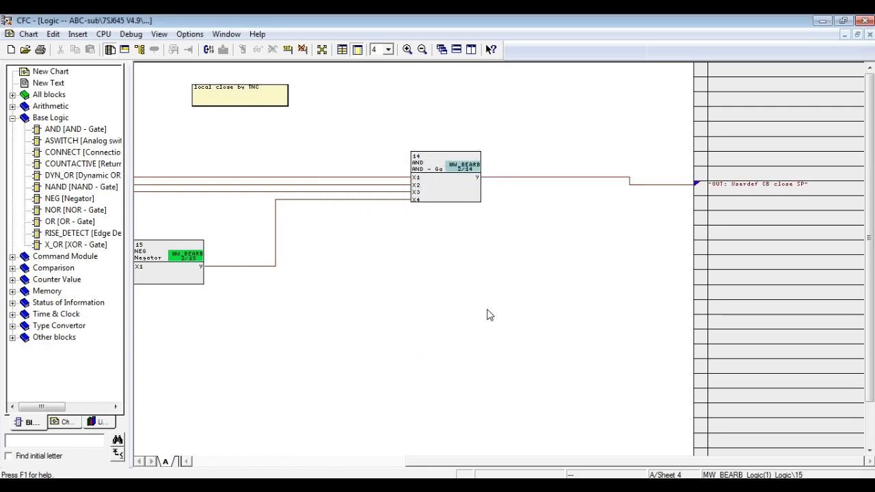
Place a second AND gate from Base Logic on sheet 4, below and right of the NEG block, with the number of inputs set to 4.
left_click_drag(527, 462, 346, 463)
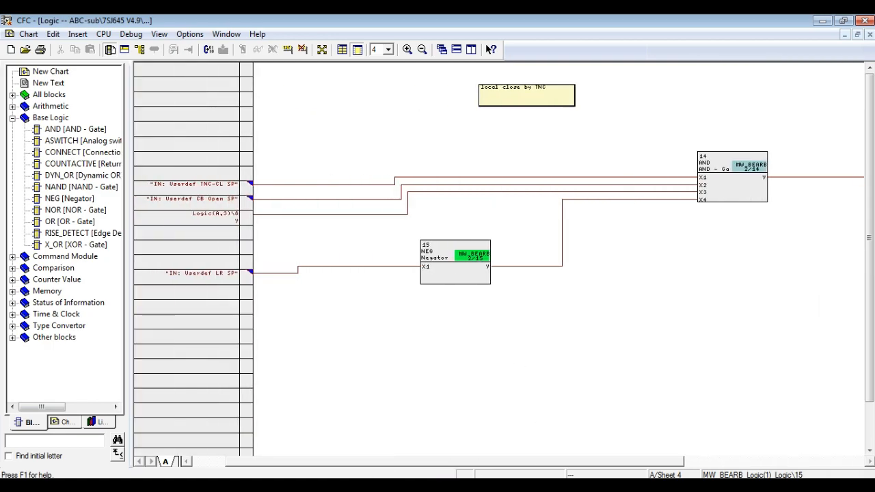
scroll(360, 354, "down", 3)
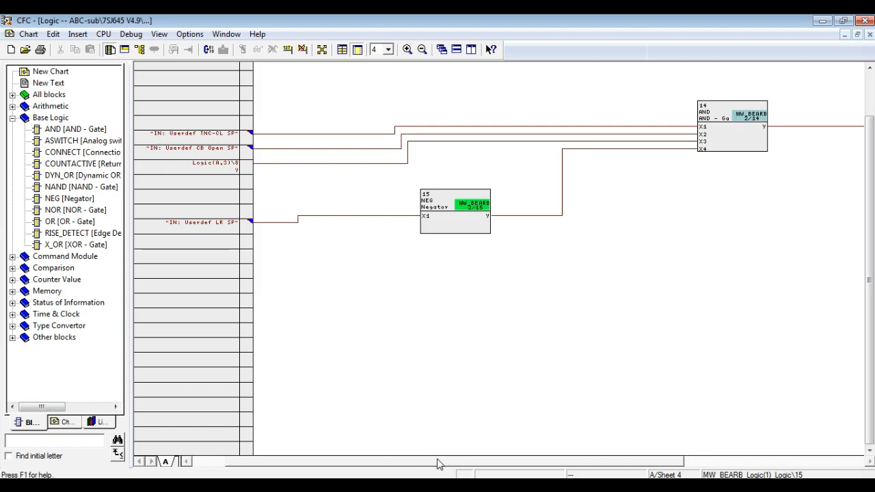
left_click_drag(438, 459, 514, 446)
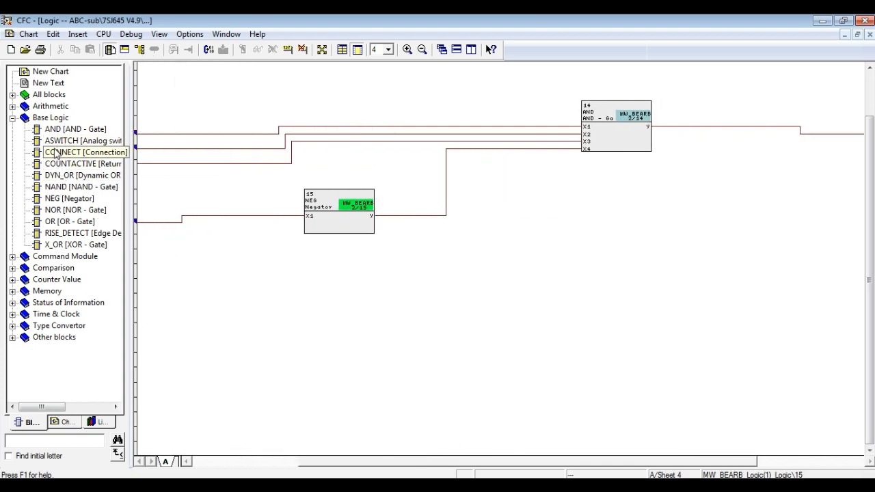
left_click_drag(34, 143, 654, 362)
right_click(642, 358)
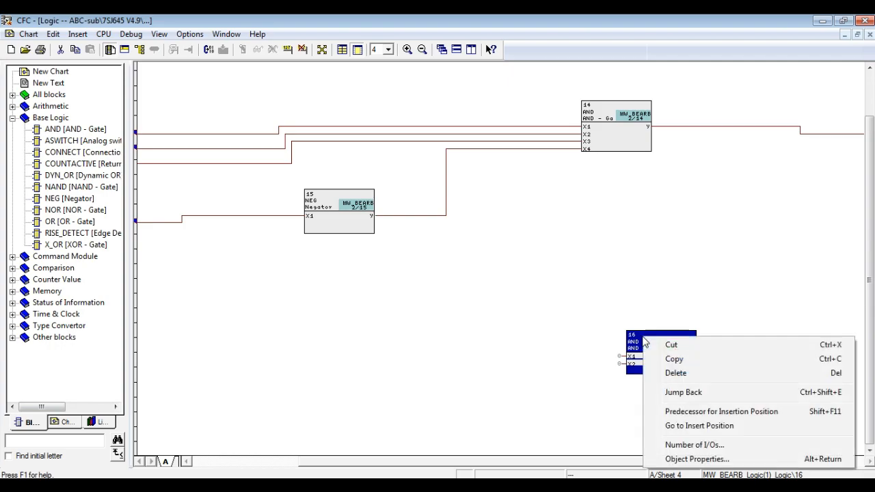
left_click(697, 446)
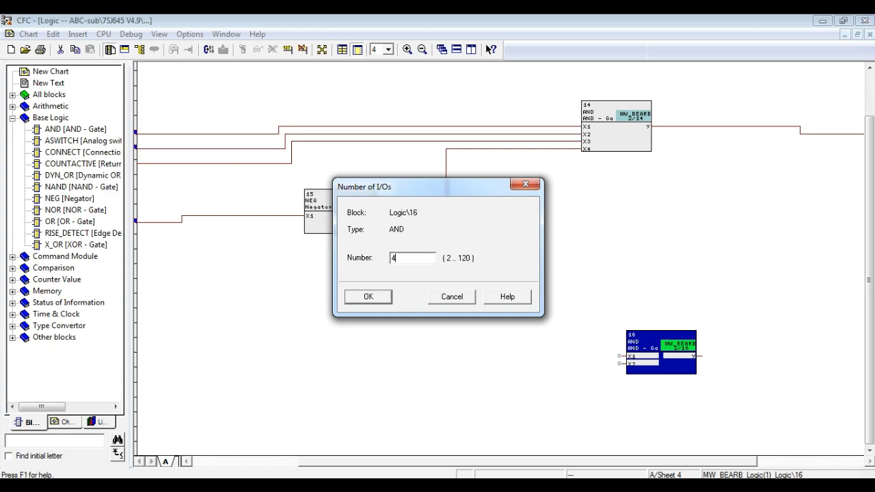
left_click(388, 298)
left_click_drag(635, 335, 639, 269)
left_click(593, 387)
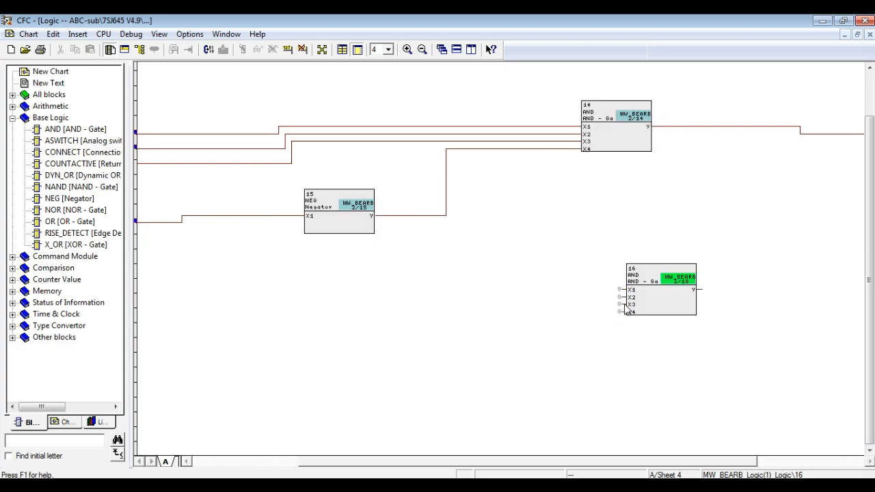
right_click(640, 286)
left_click(602, 302)
right_click(628, 290)
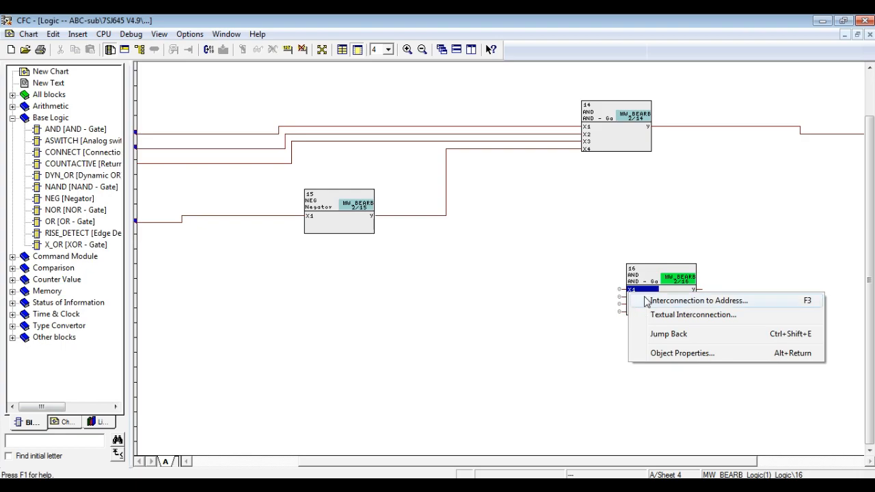
left_click(635, 301)
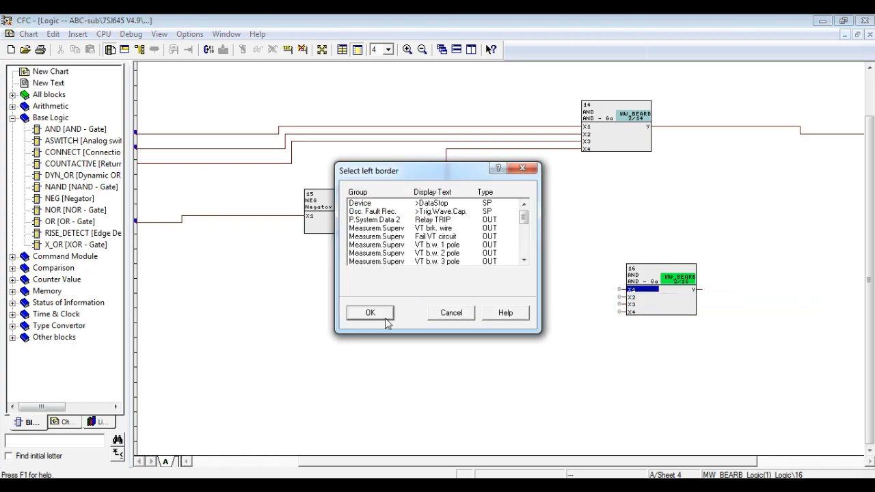
left_click(523, 169)
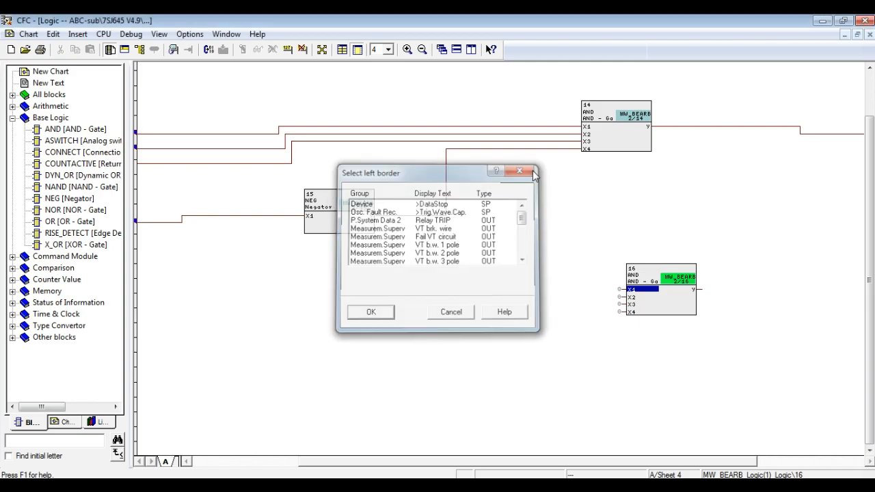
left_click(314, 216)
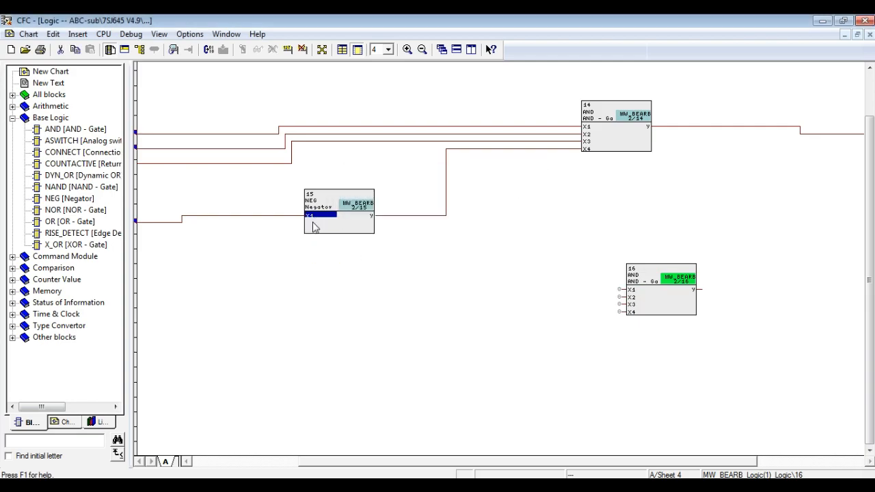
left_click(632, 290)
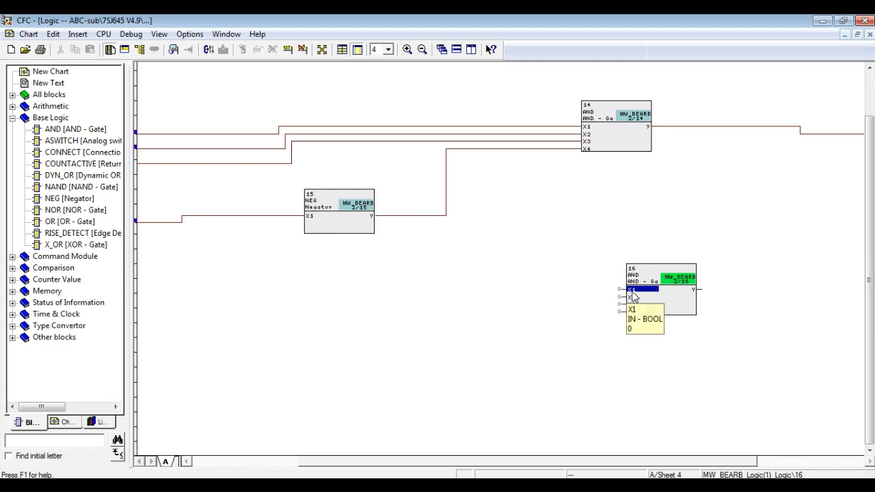
double_click(632, 290)
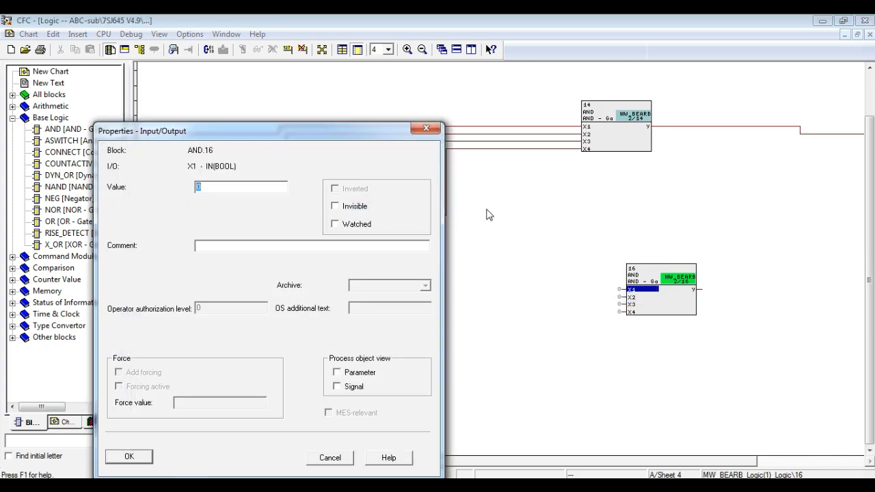
left_click(426, 127)
Connect input X1 of the lower AND gate to the Userdef signal LR of type SP.
right_click(637, 291)
left_click(644, 297)
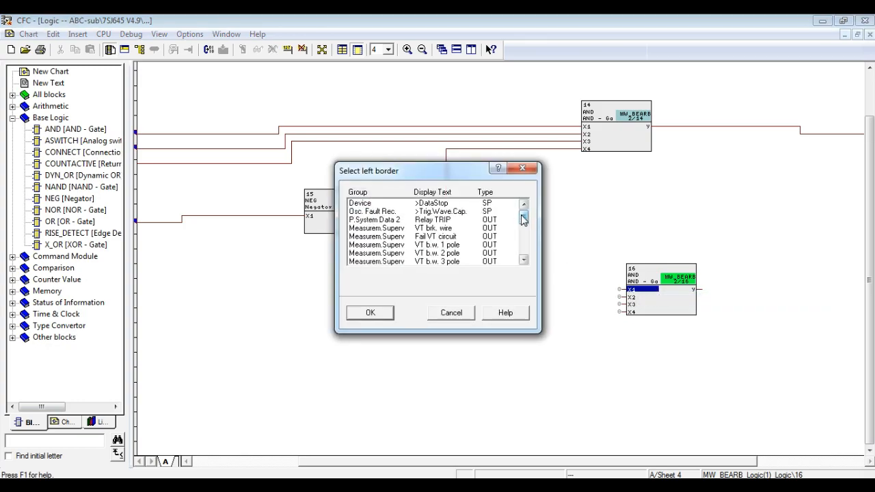
left_click_drag(524, 217, 523, 246)
left_click(478, 245)
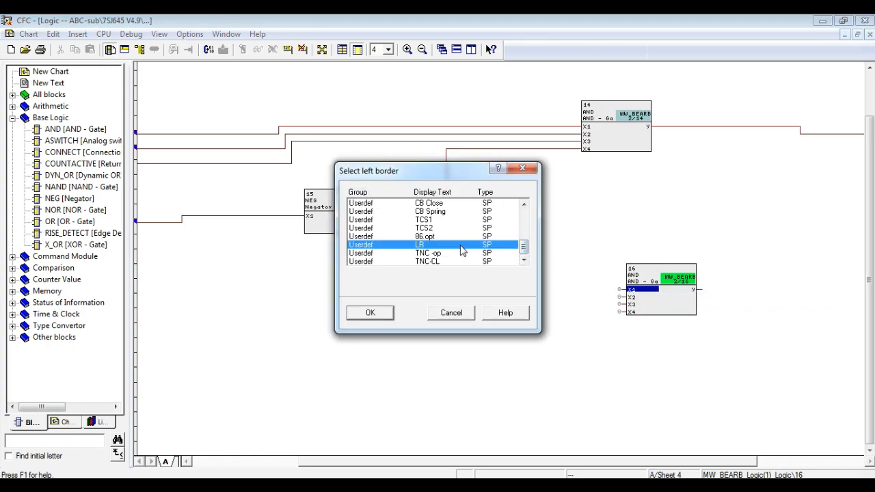
left_click(376, 312)
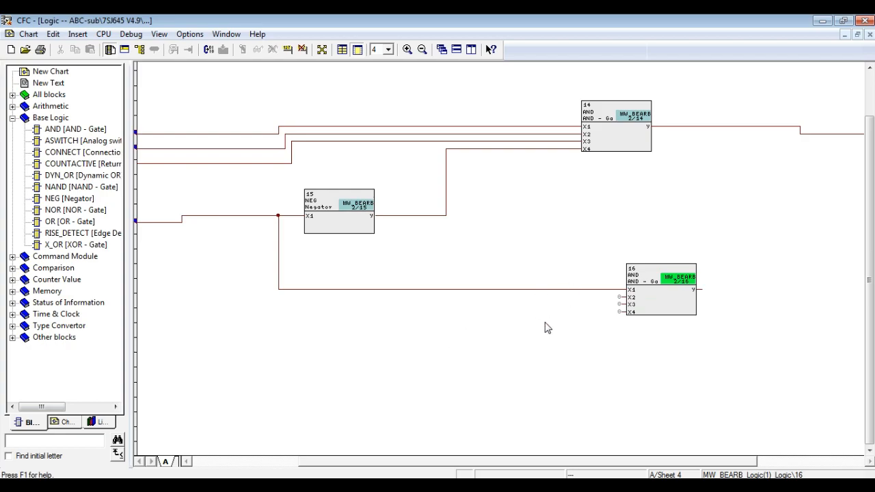
Connect input X2 of the lower AND gate to the Userdef signal TNC-CL of type SP.
right_click(631, 297)
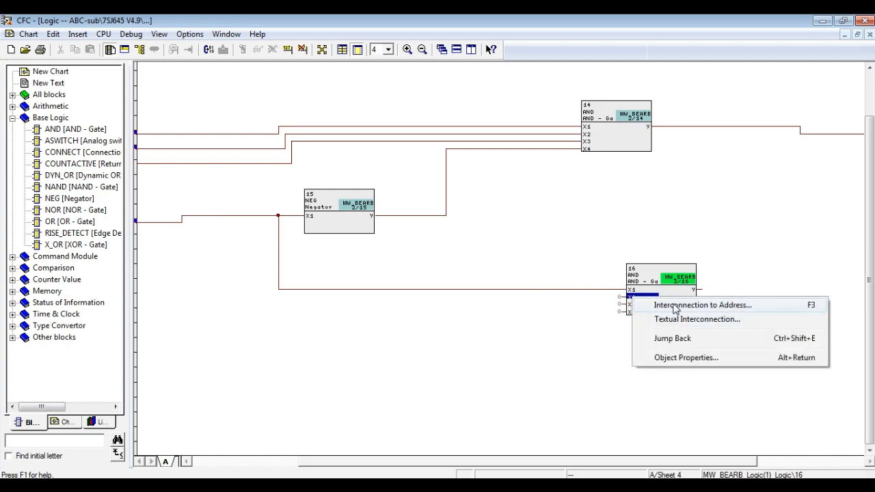
left_click(669, 303)
left_click_drag(523, 220, 526, 264)
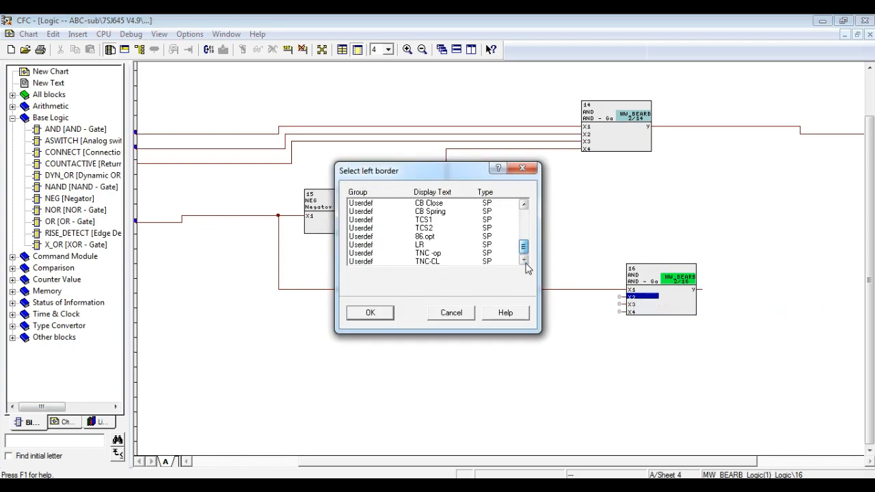
left_click(442, 263)
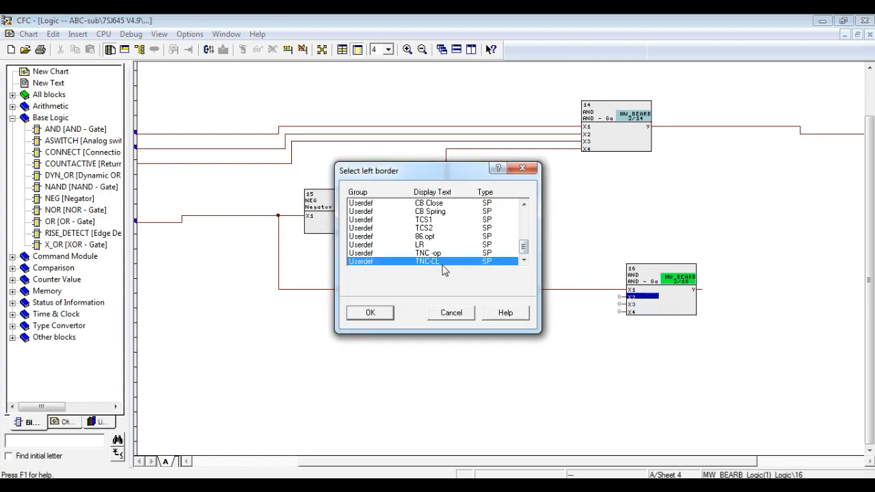
left_click(377, 317)
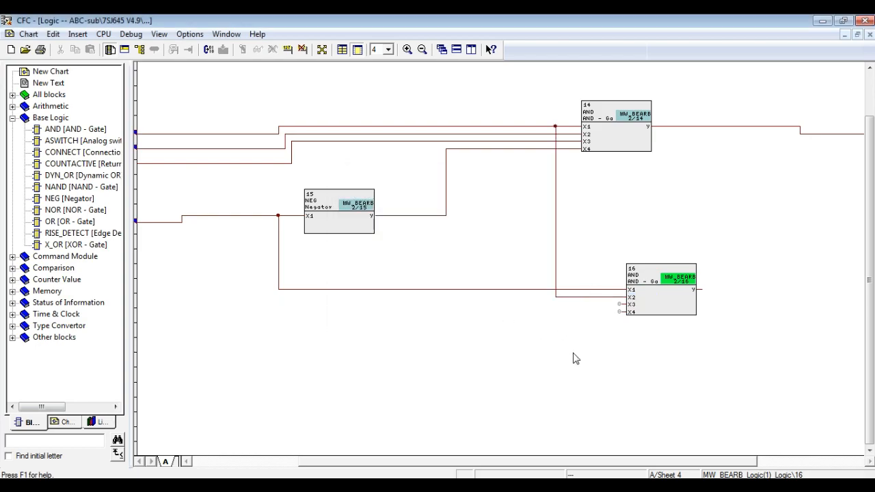
Change input X1 of the upper AND gate to the Userdef signal TNC -op of type SP.
left_click_drag(566, 462, 489, 458)
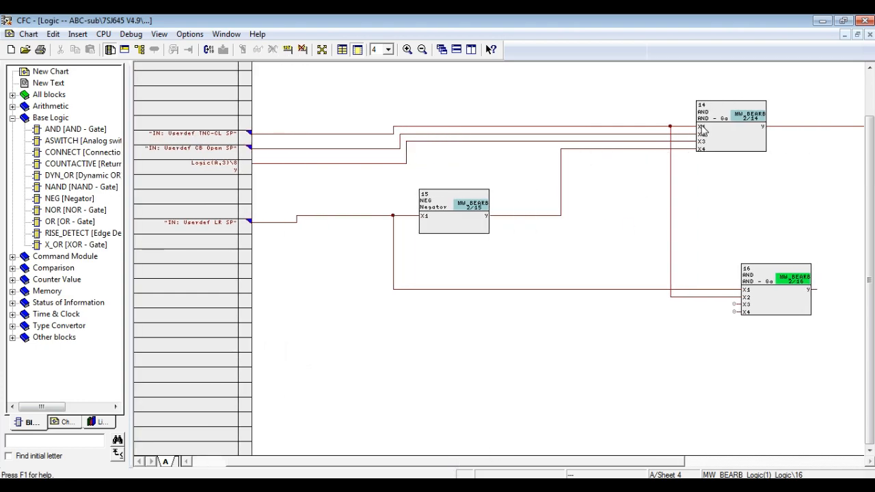
right_click(702, 130)
left_click(714, 132)
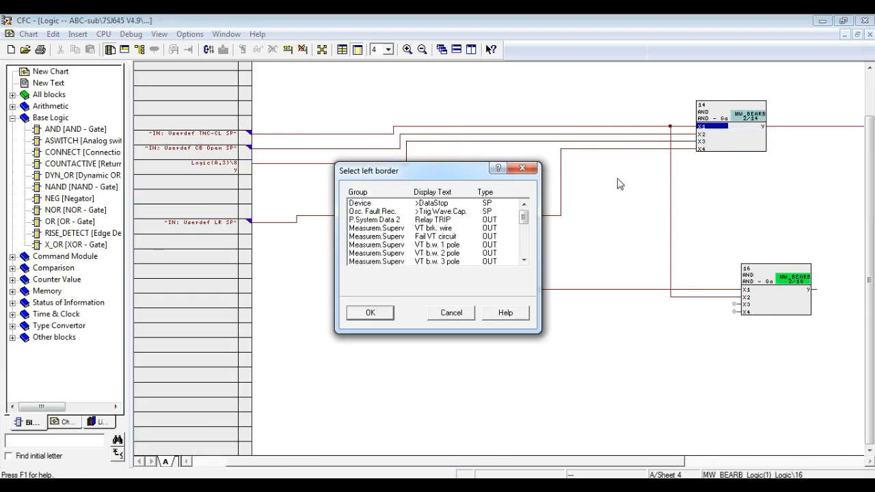
left_click_drag(524, 217, 524, 248)
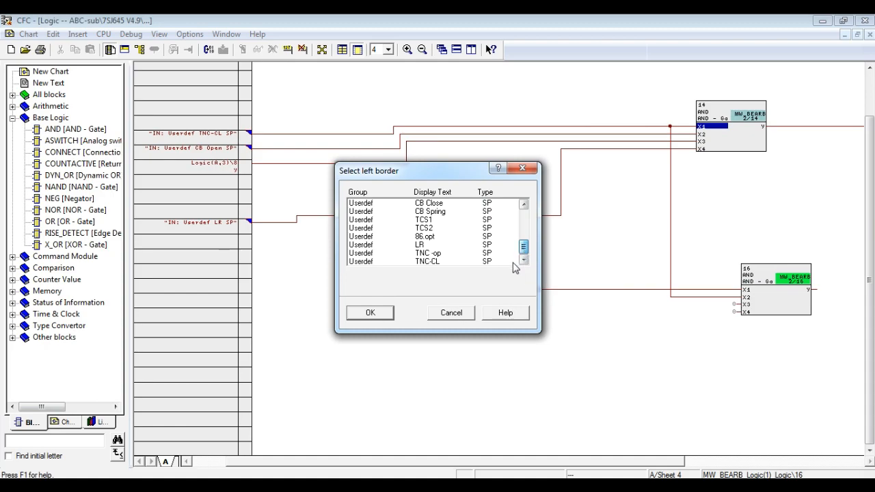
left_click(486, 254)
left_click(370, 313)
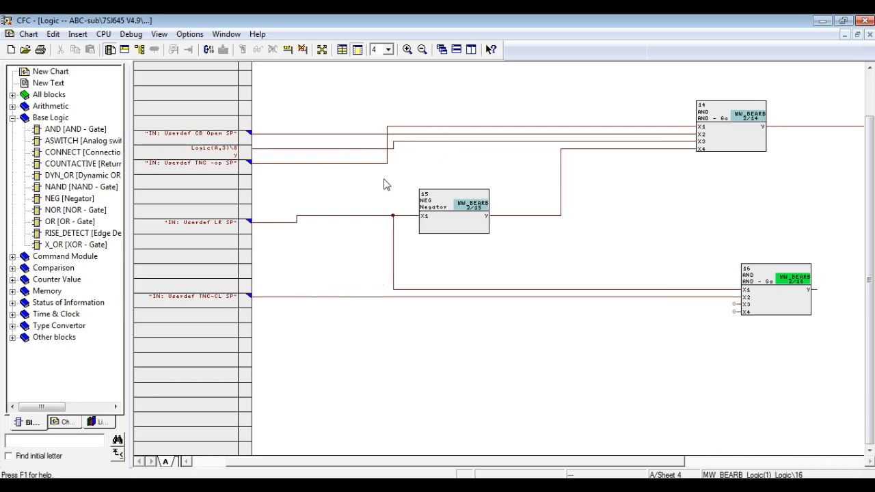
Delete the TNC-CL interconnection to the lower AND gate's X2 and the TNC -op interconnection to the upper AND gate's X1.
left_click(328, 134)
left_click(344, 296)
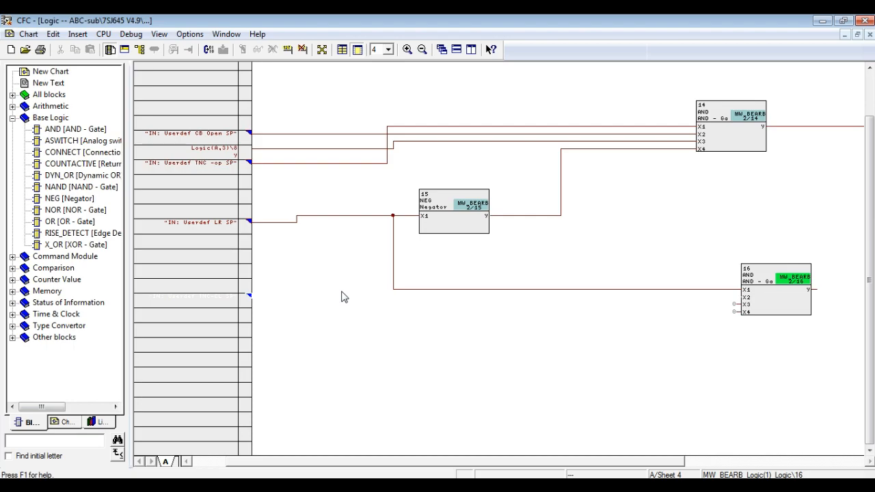
key("Delete")
left_click(401, 127)
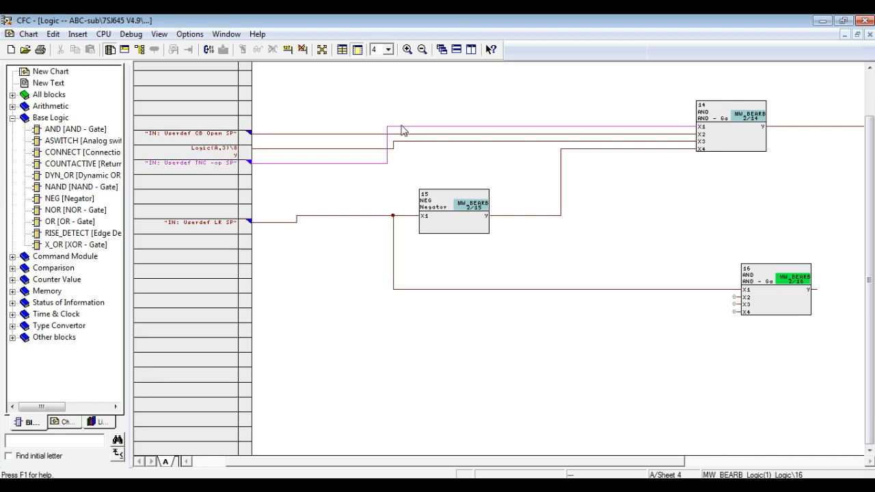
key("Delete")
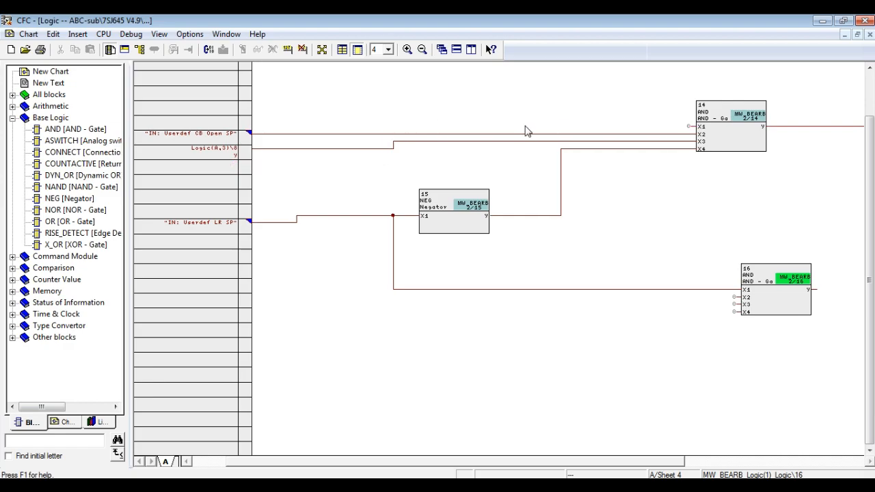
Reconnect input X1 of the upper AND gate to the Userdef signal TNC-CL of type SP.
right_click(702, 126)
left_click(713, 134)
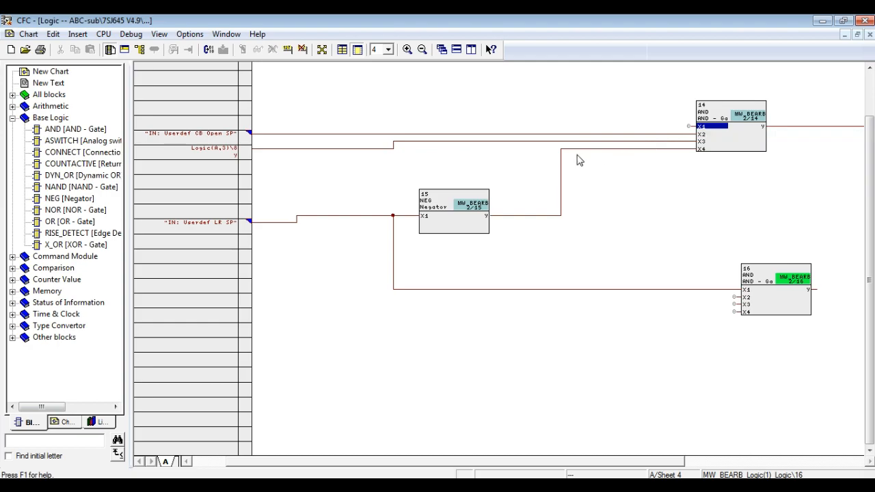
left_click_drag(524, 216, 524, 250)
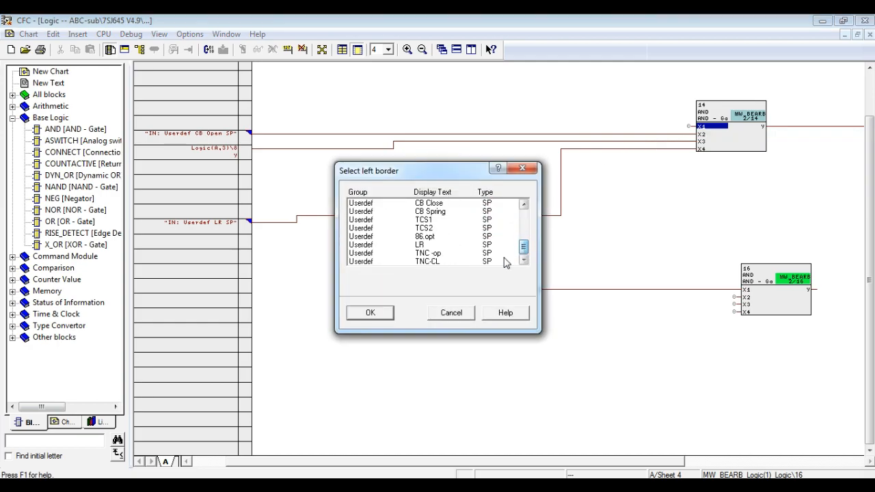
left_click(485, 261)
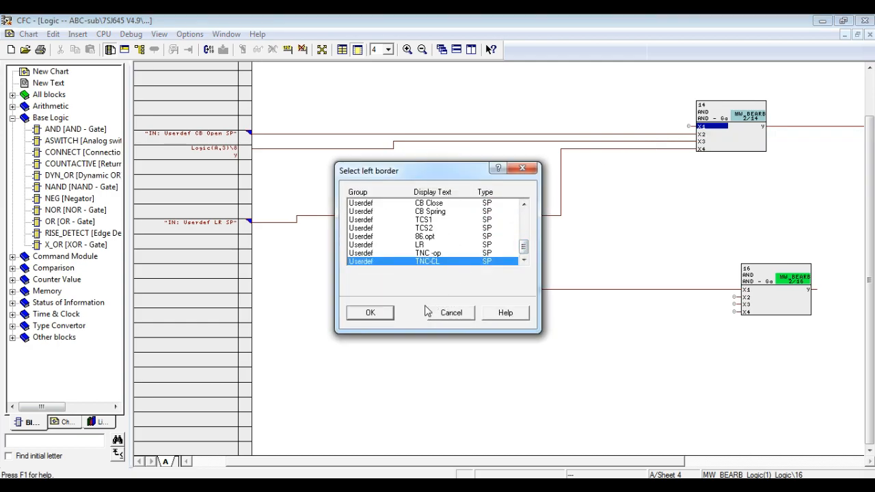
left_click(375, 317)
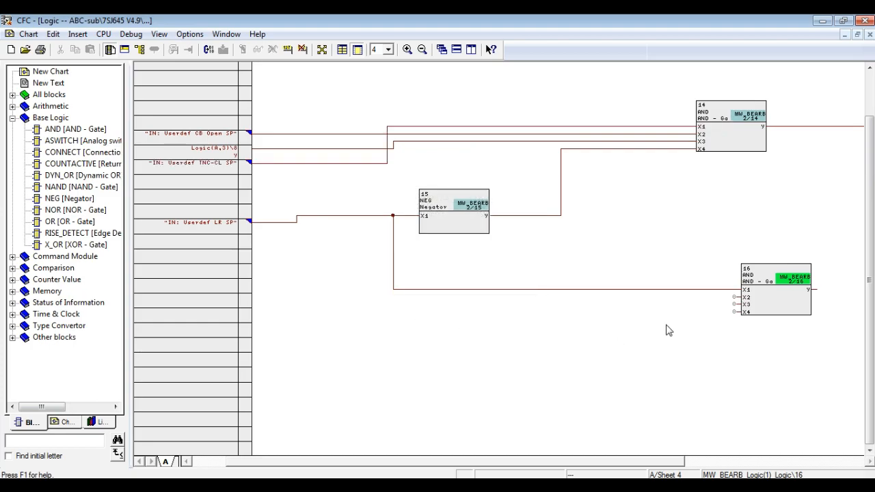
Connect input X2 of the lower AND gate to the Userdef signal TNC -op of type SP.
right_click(749, 301)
left_click(749, 309)
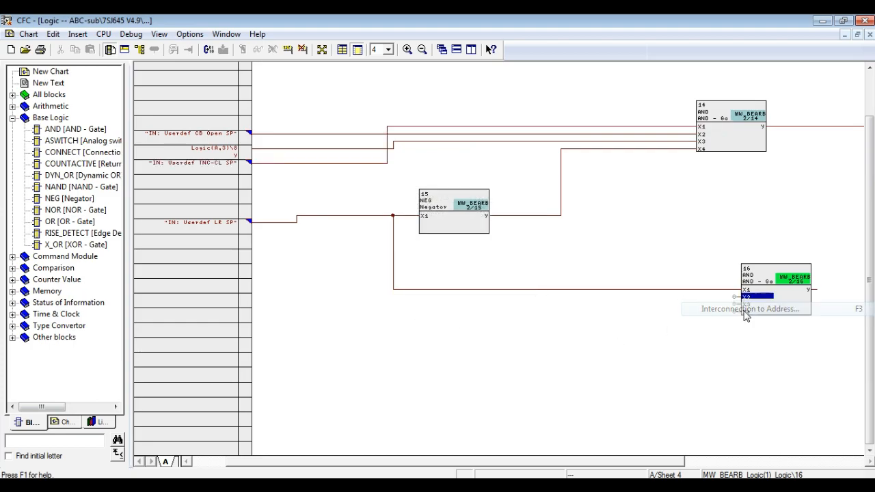
left_click_drag(524, 218, 524, 248)
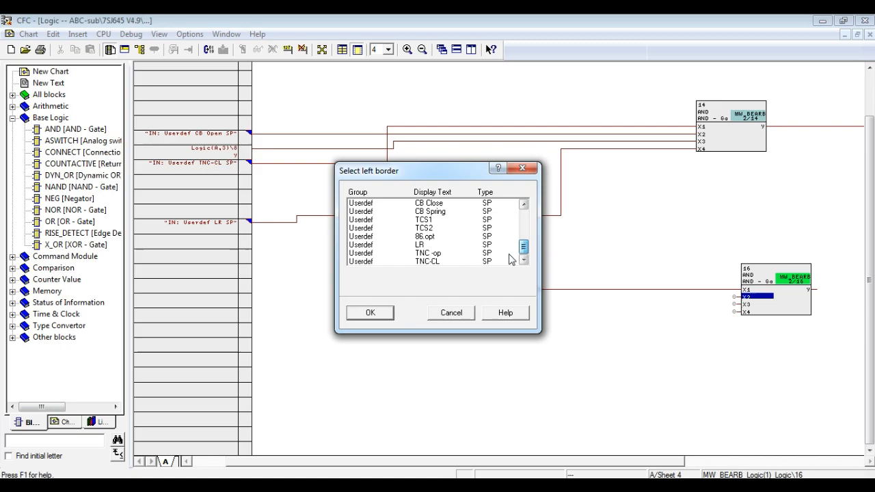
left_click(481, 259)
left_click(369, 313)
Connect input X3 of the lower AND gate to the Userdef signal CB Close of type SP.
right_click(747, 303)
left_click(745, 309)
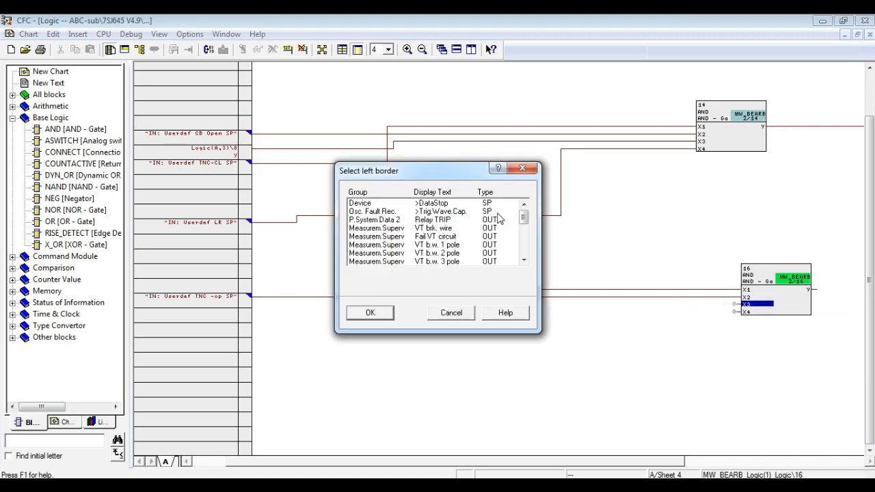
left_click_drag(524, 219, 524, 248)
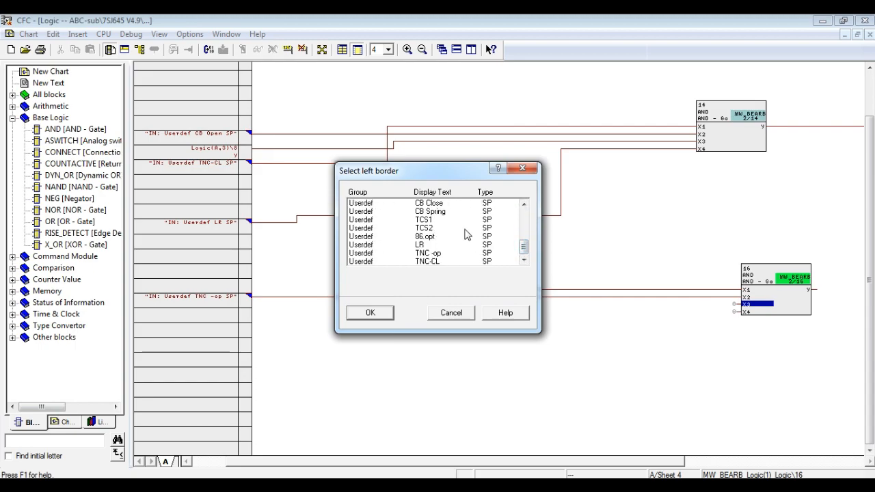
left_click(485, 205)
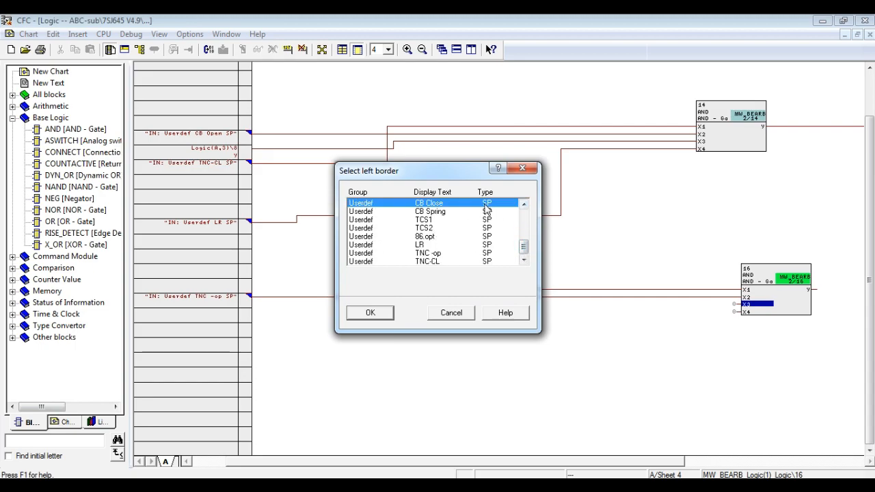
left_click(384, 313)
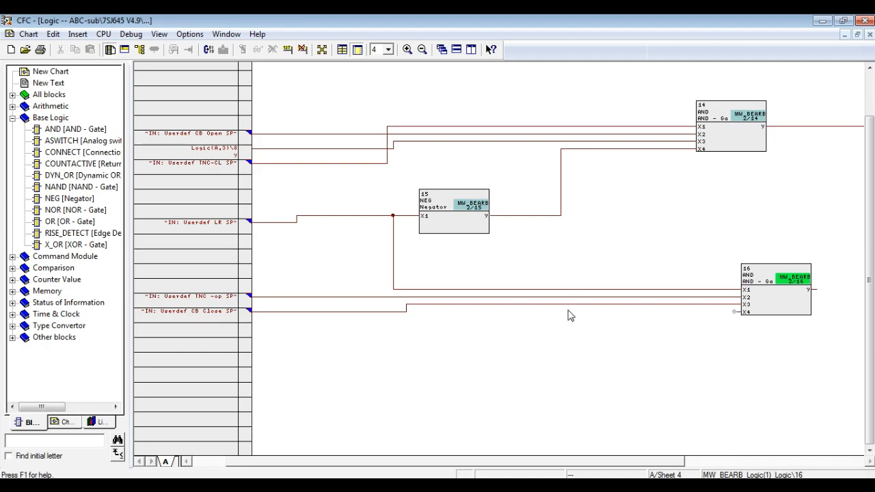
Place an OR gate below the lower AND gate and connect its output Y to the AND gate's input X4.
left_click_drag(70, 222, 629, 367)
left_click(516, 394)
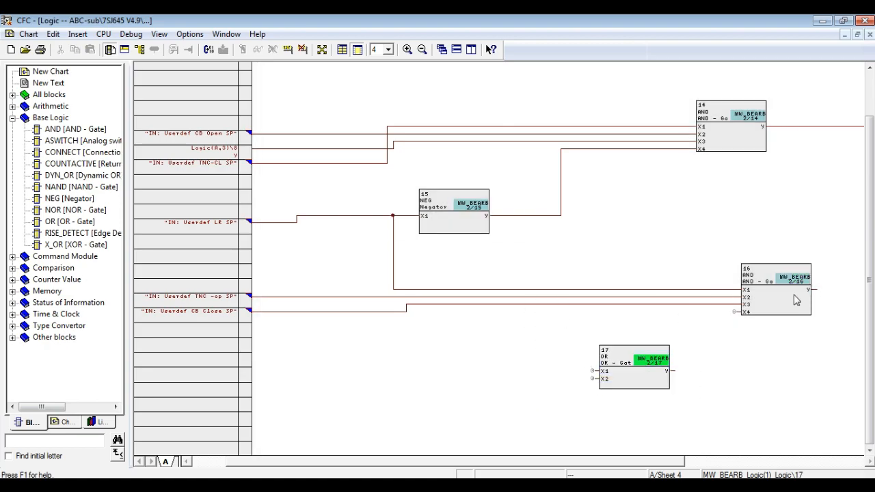
left_click(746, 312)
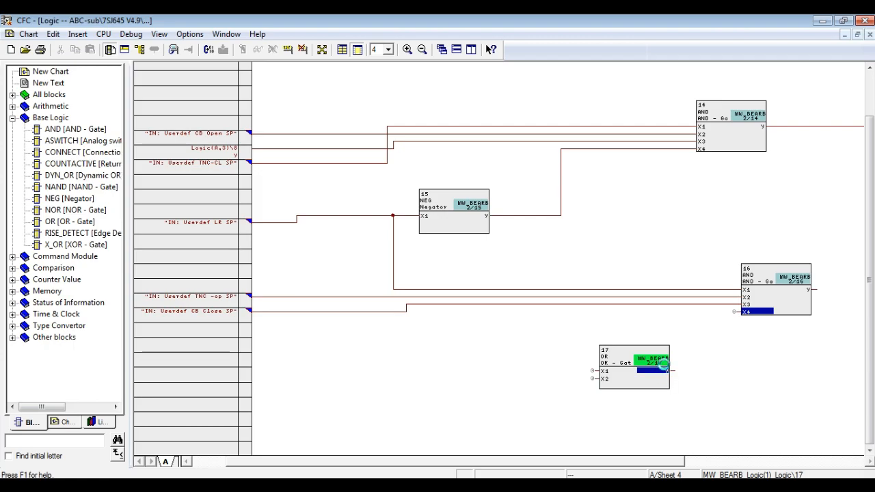
left_click(667, 372)
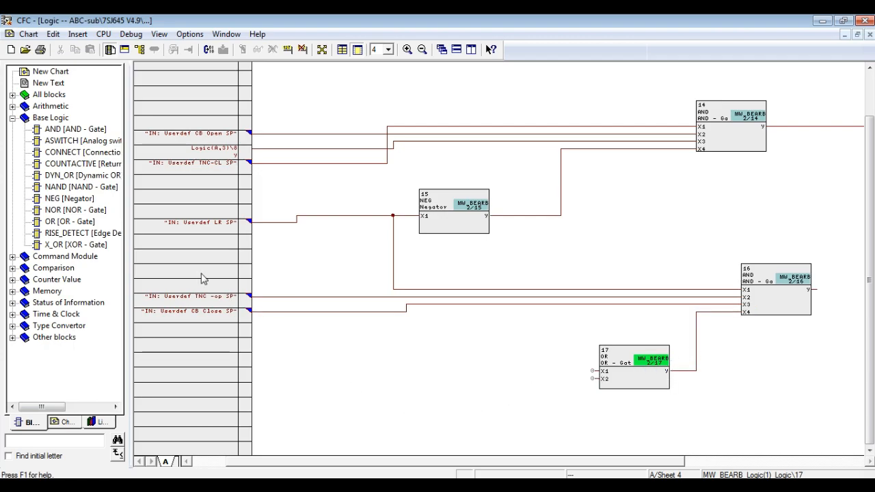
Place two NEG negator blocks, one below the other, ahead of the OR gate's inputs.
left_click_drag(69, 199, 419, 371)
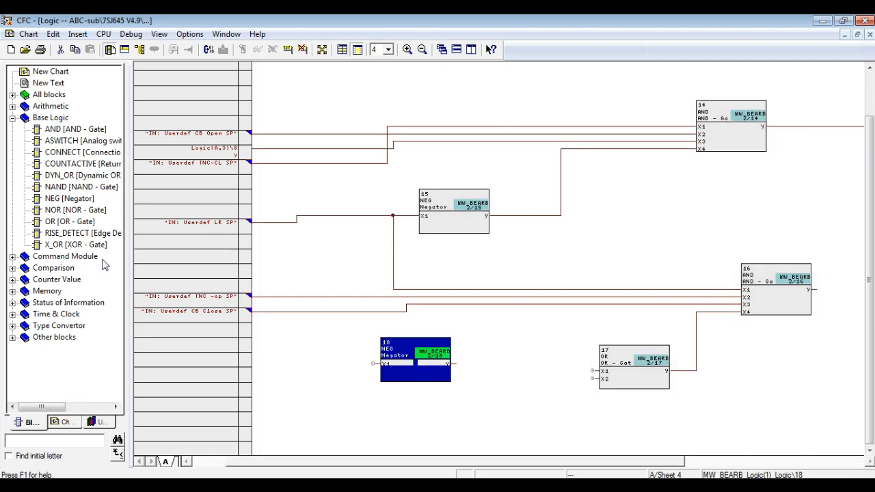
left_click_drag(72, 200, 431, 443)
left_click(471, 385)
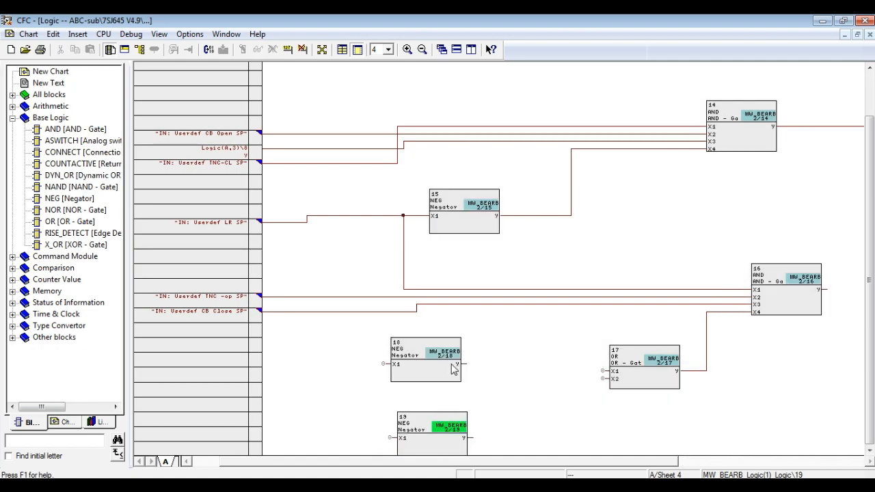
Connect the upper new negator's output to the OR gate's X1 and the lower one's output to X2.
left_click(452, 363)
left_click(613, 371)
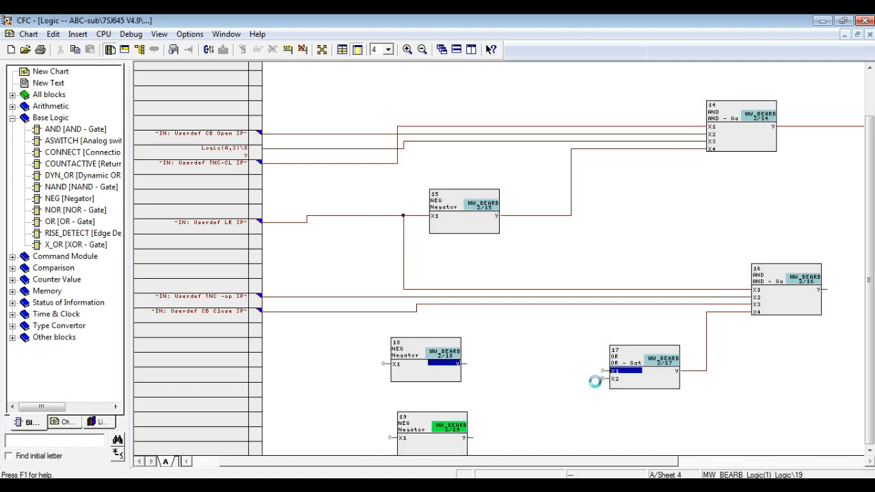
left_click(459, 437)
left_click(607, 378)
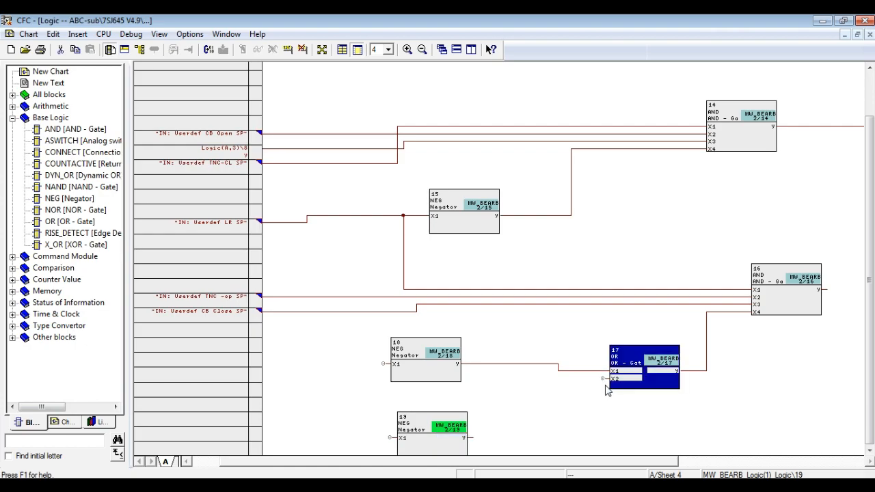
left_click(355, 412)
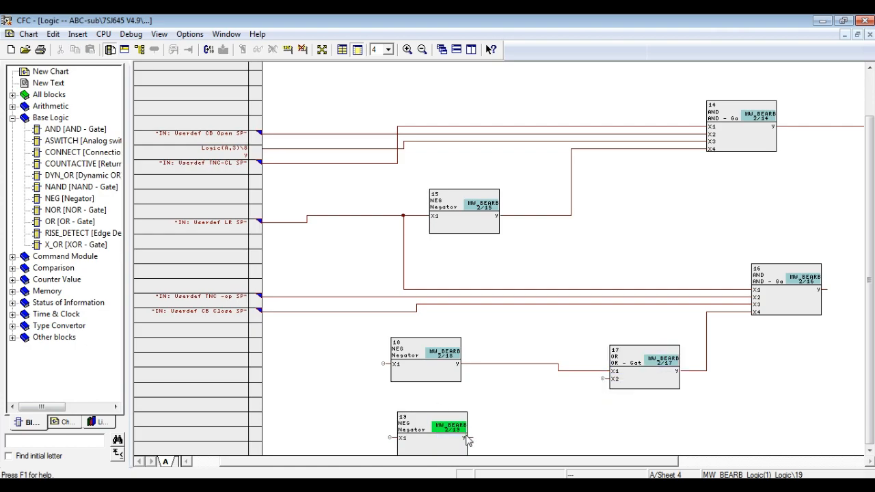
left_click(462, 437)
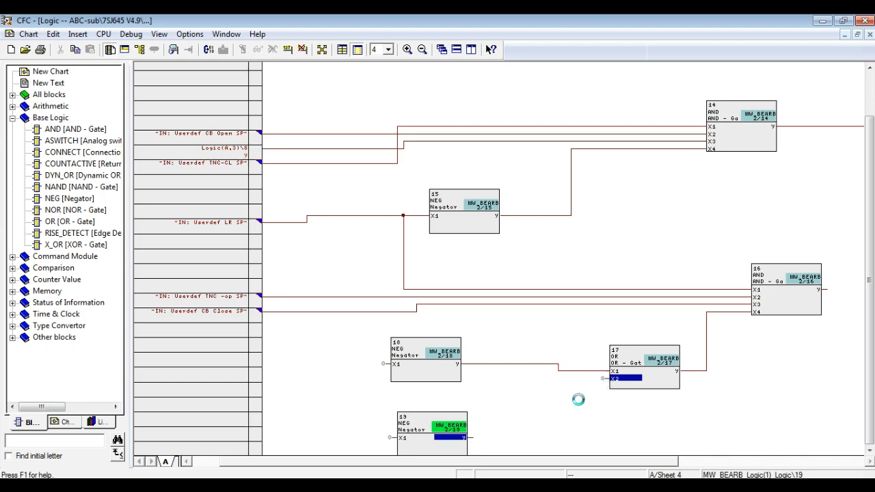
Connect input X1 of negator 18 to the Userdef signal TCS1 of type SP.
right_click(393, 366)
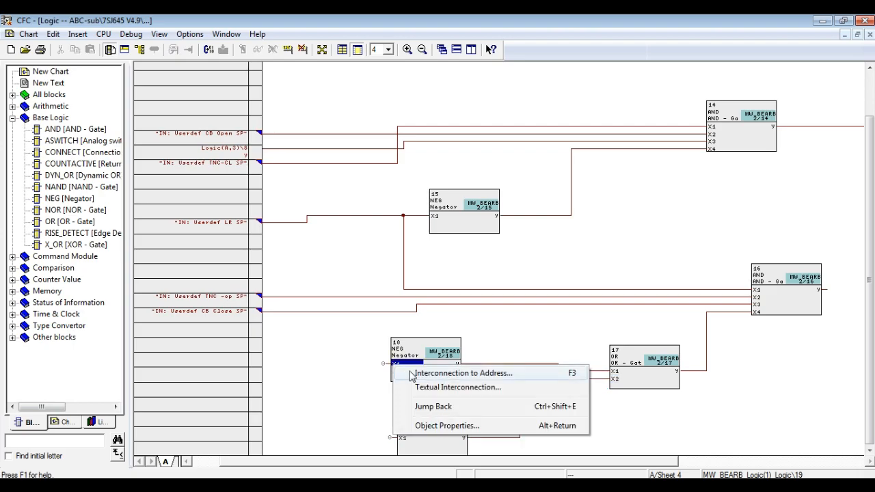
left_click(423, 373)
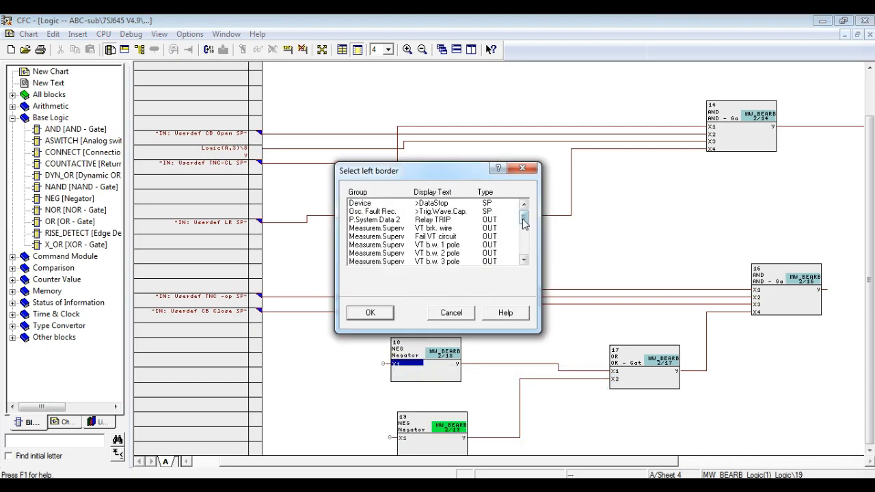
left_click_drag(524, 219, 516, 257)
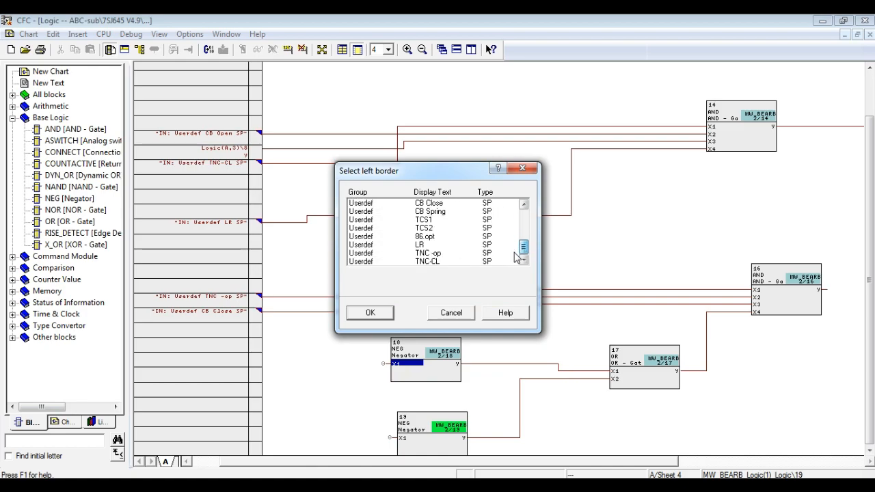
left_click(462, 228)
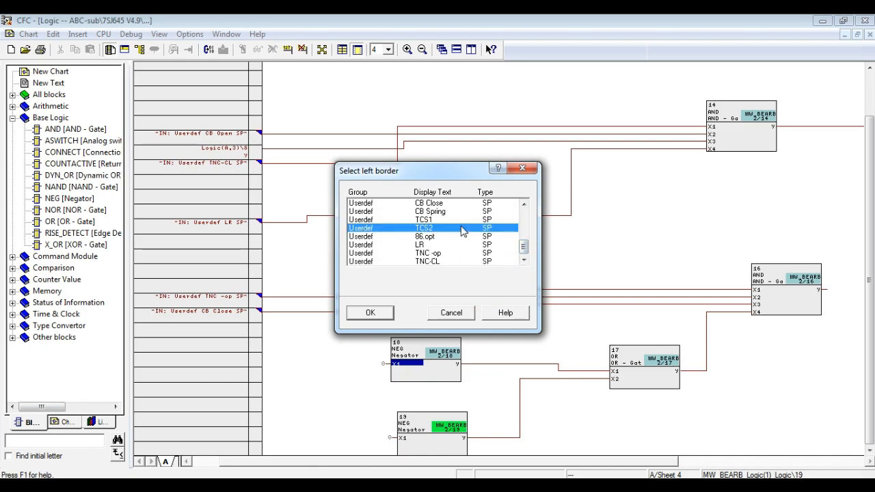
left_click(455, 219)
left_click(370, 312)
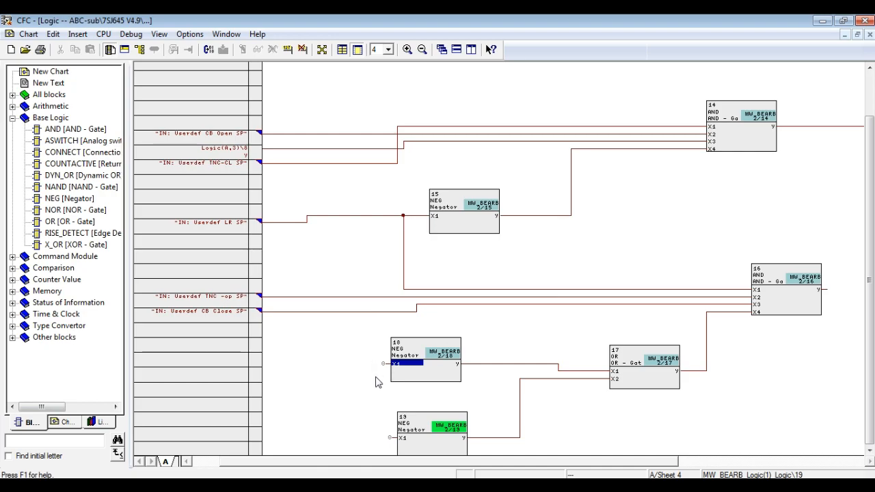
Connect input X1 of negator 19 to the Userdef signal TCS2 of type SP.
right_click(411, 437)
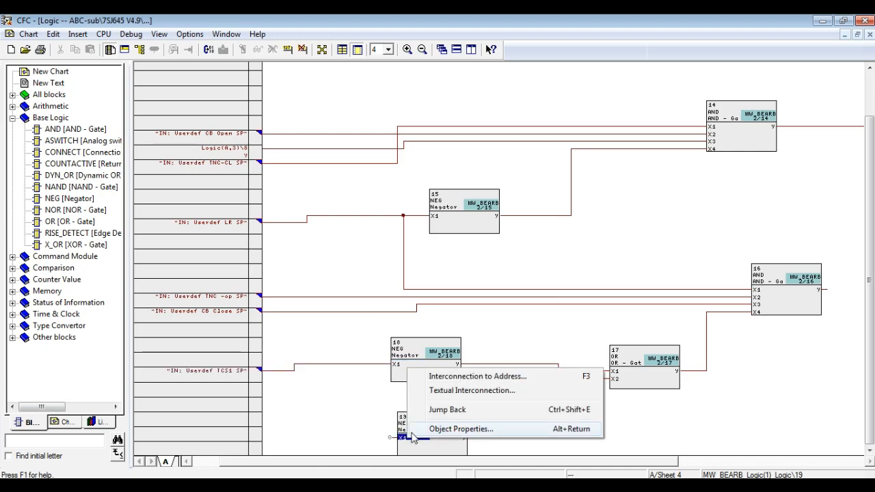
left_click(458, 376)
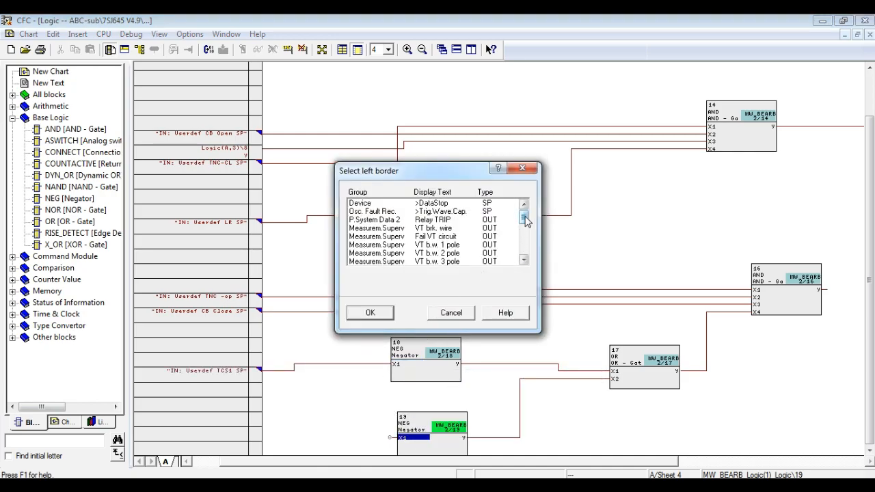
left_click_drag(525, 215, 524, 250)
left_click(469, 228)
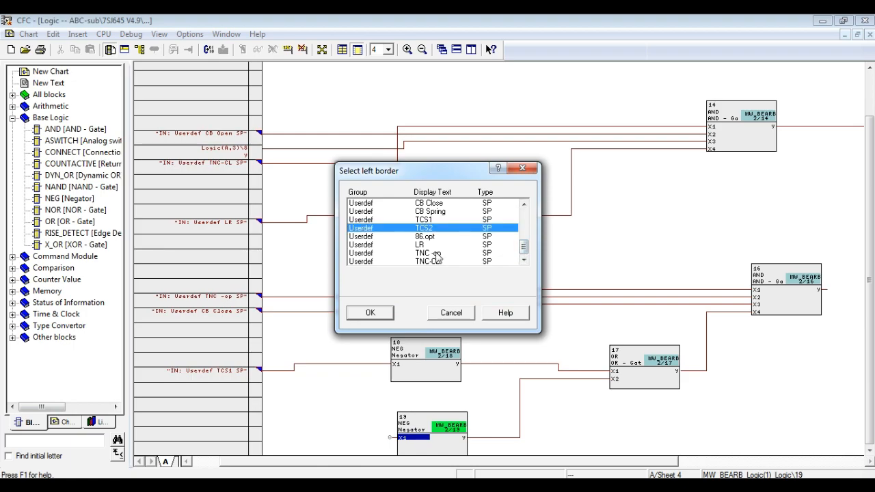
left_click(383, 311)
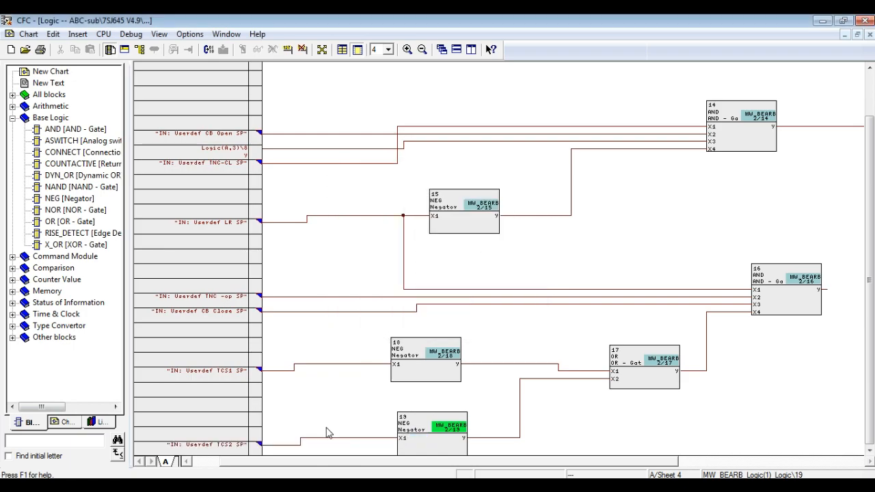
Connect output Y of the lower AND gate to the Userdef signal CB open1 of type SP.
left_click_drag(391, 462, 591, 459)
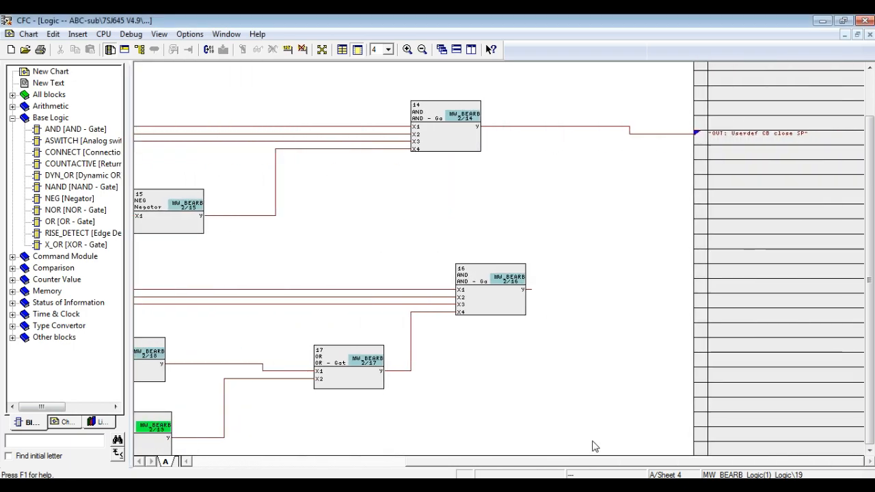
right_click(530, 298)
left_click(541, 300)
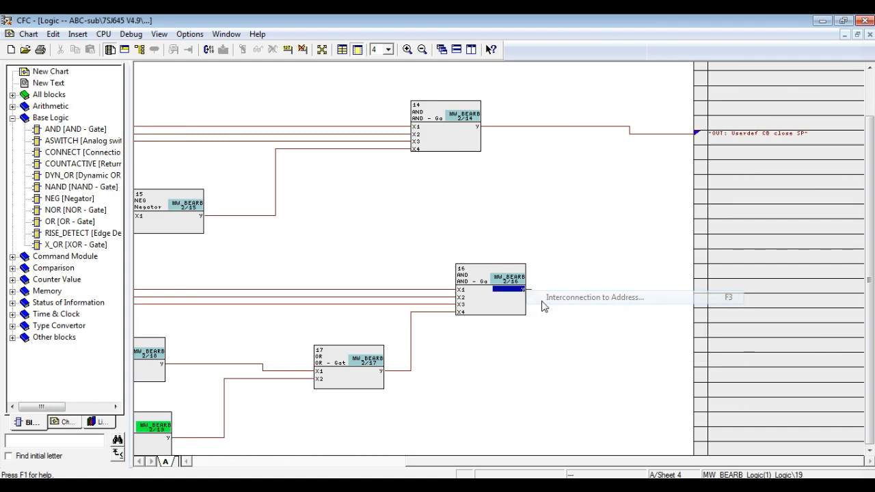
scroll(524, 219, "down", 2)
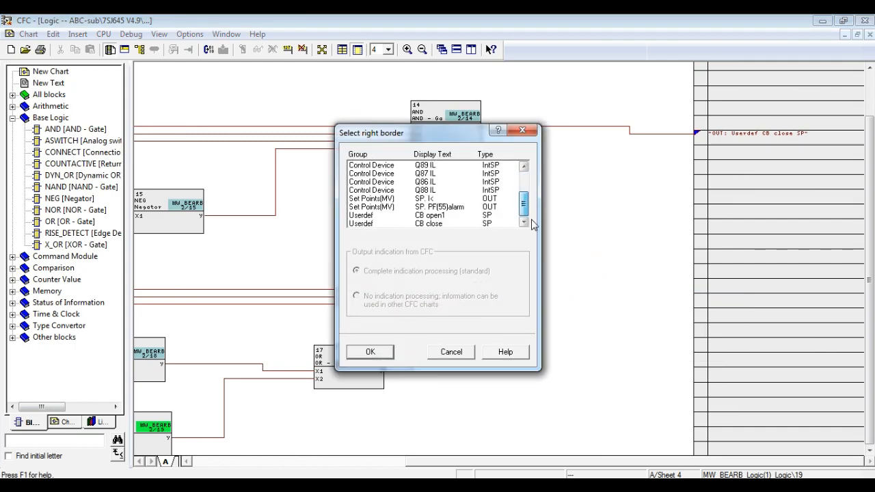
left_click(482, 216)
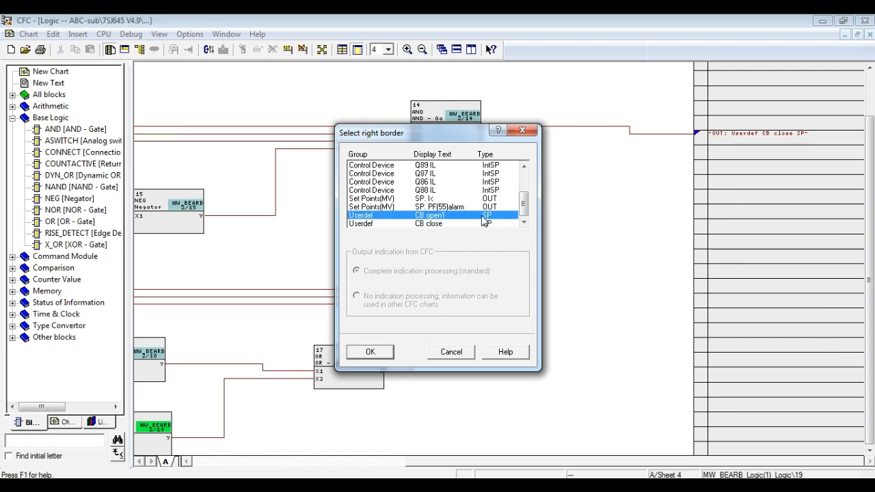
left_click(390, 352)
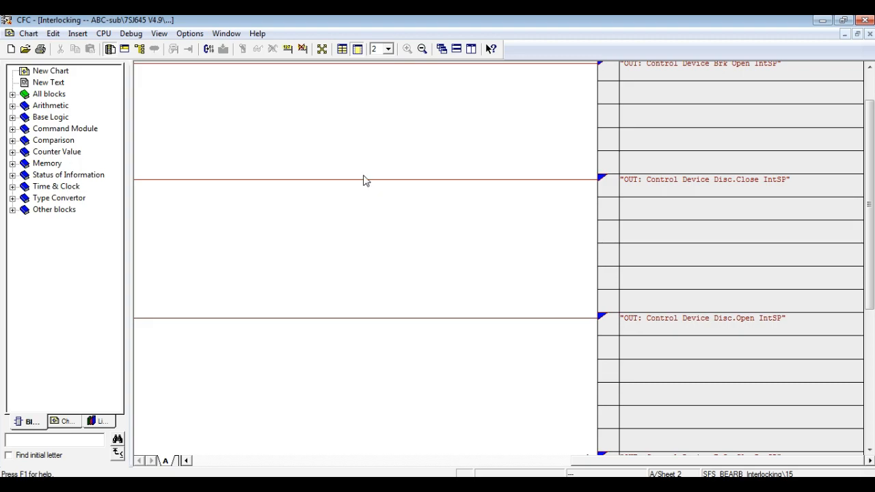
Optimize the run sequence of the blocks according to the data flow and compile the CFC charts.
left_click(188, 33)
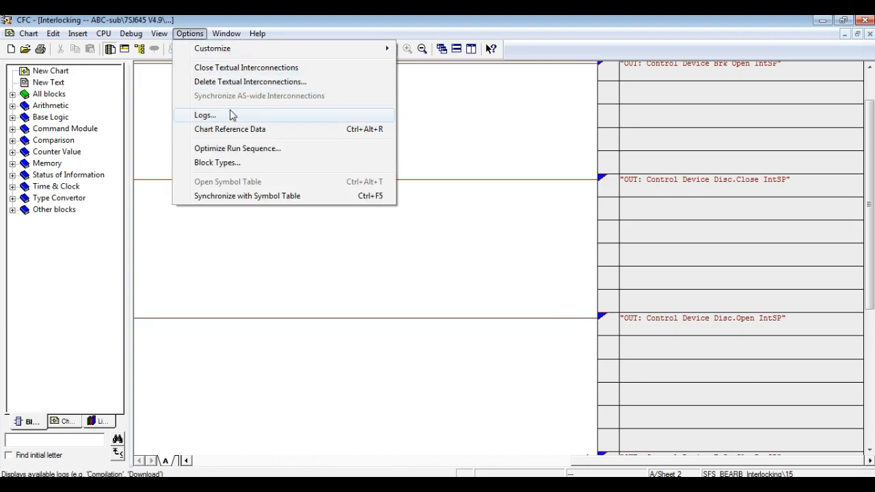
left_click(237, 148)
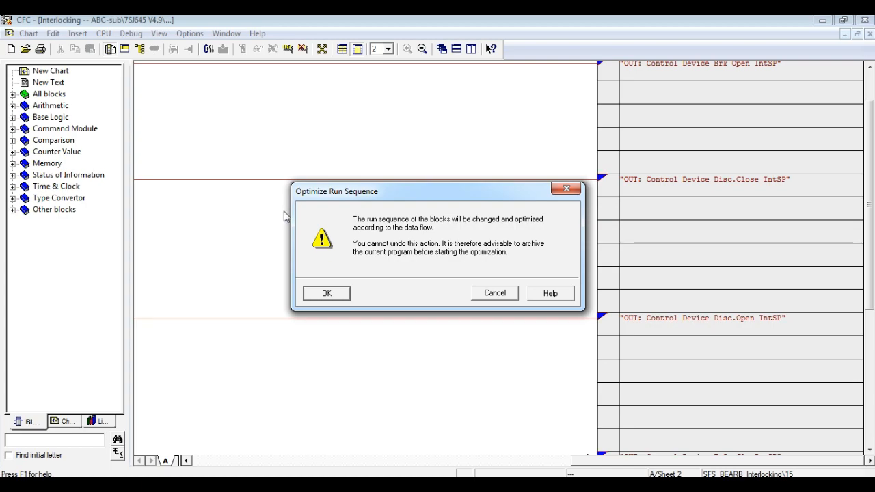
left_click(326, 293)
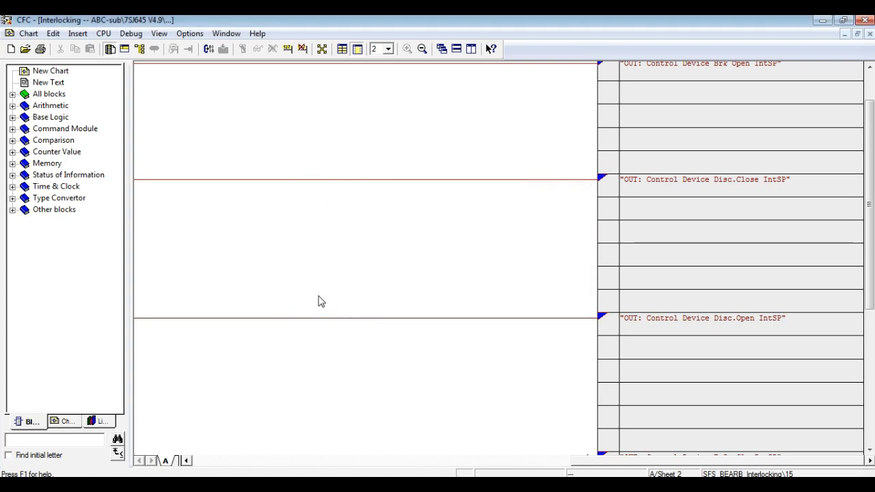
left_click(210, 50)
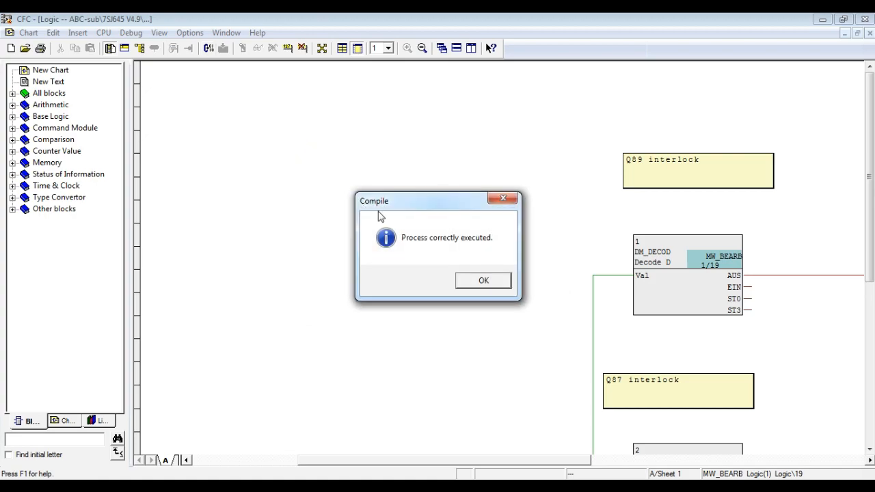
left_click(486, 281)
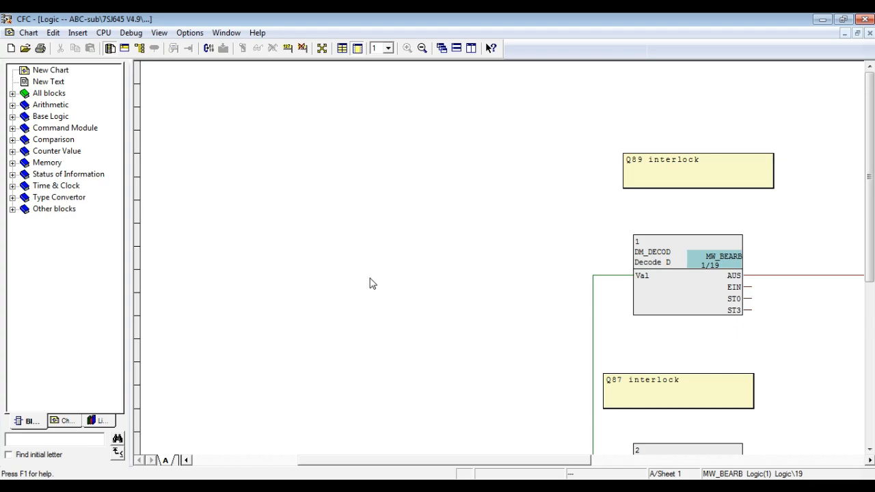
Open the choice of sheets for the Logic chart.
left_click(387, 48)
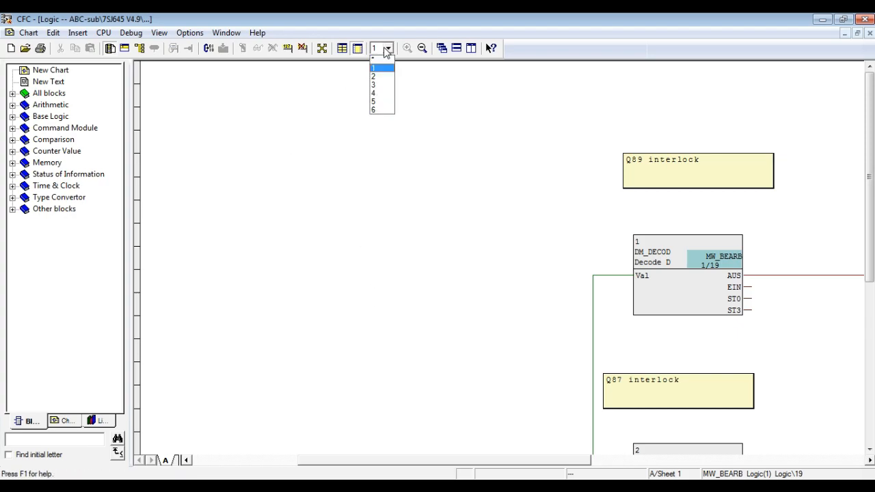